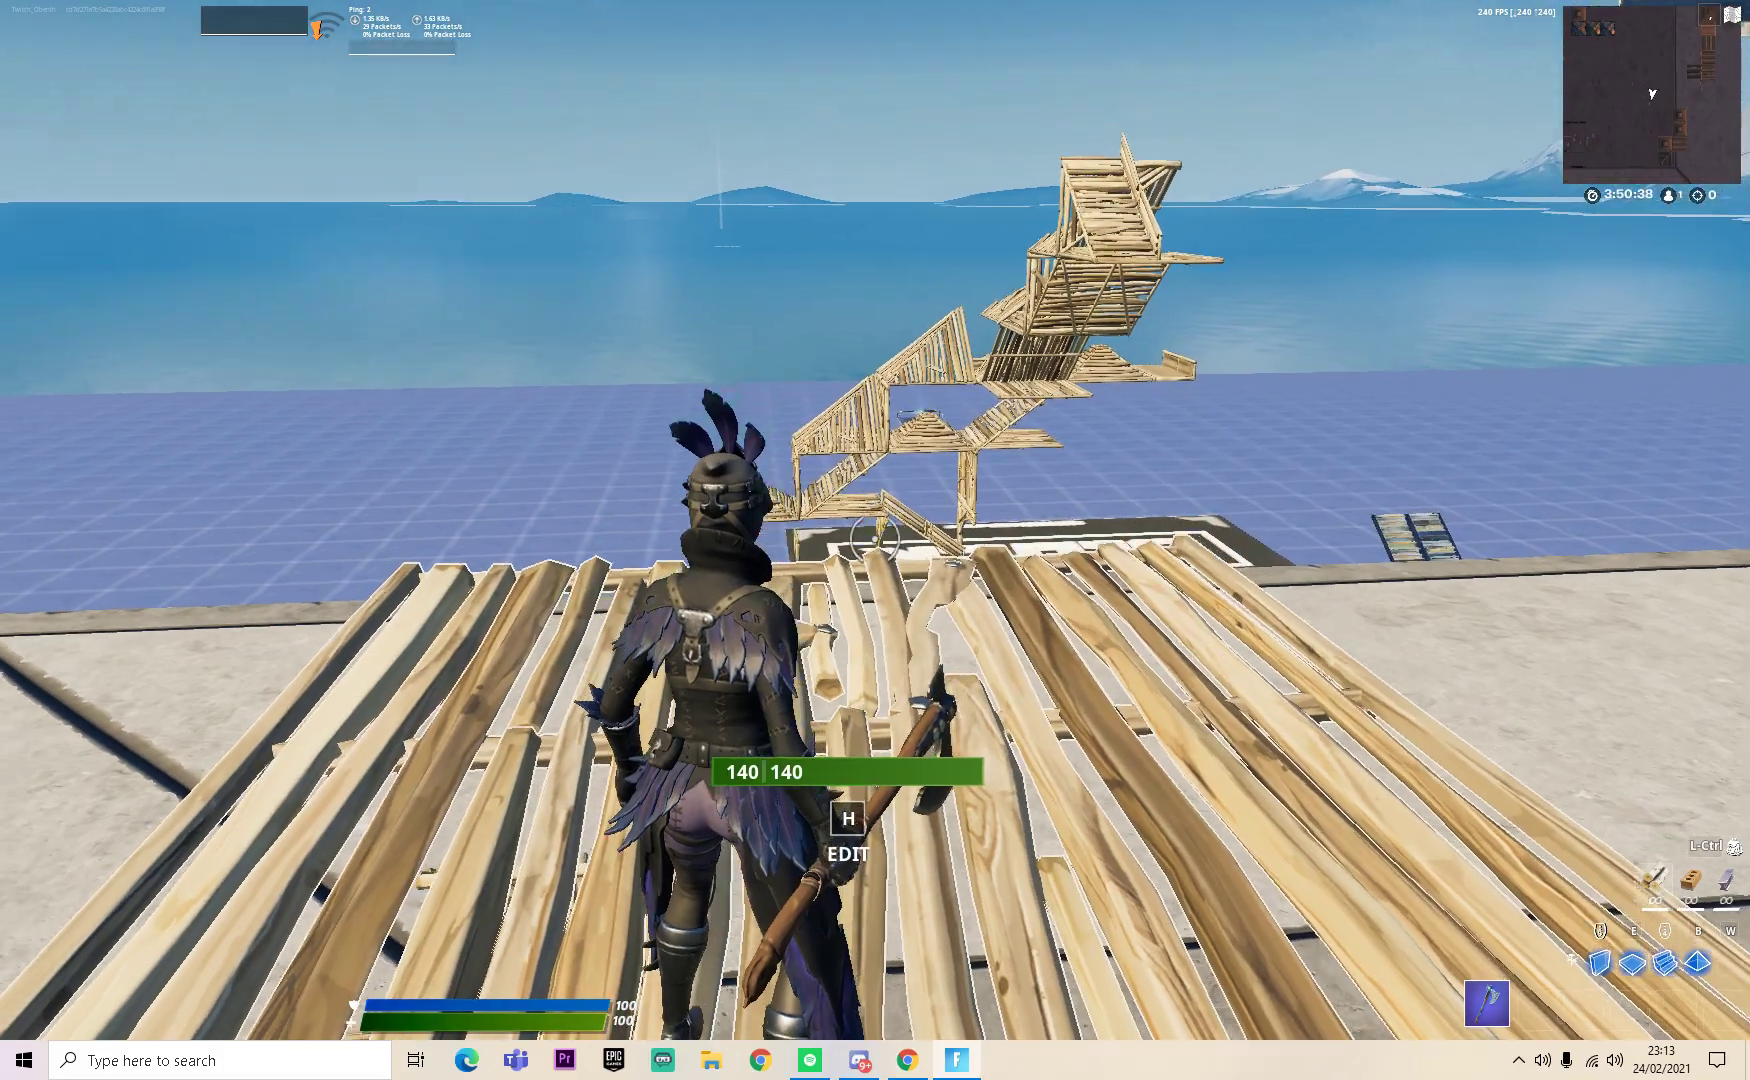
- Place two walls on the Fortnite platform, then switch to the rewasd.com download page in Chrome
click(875, 540)
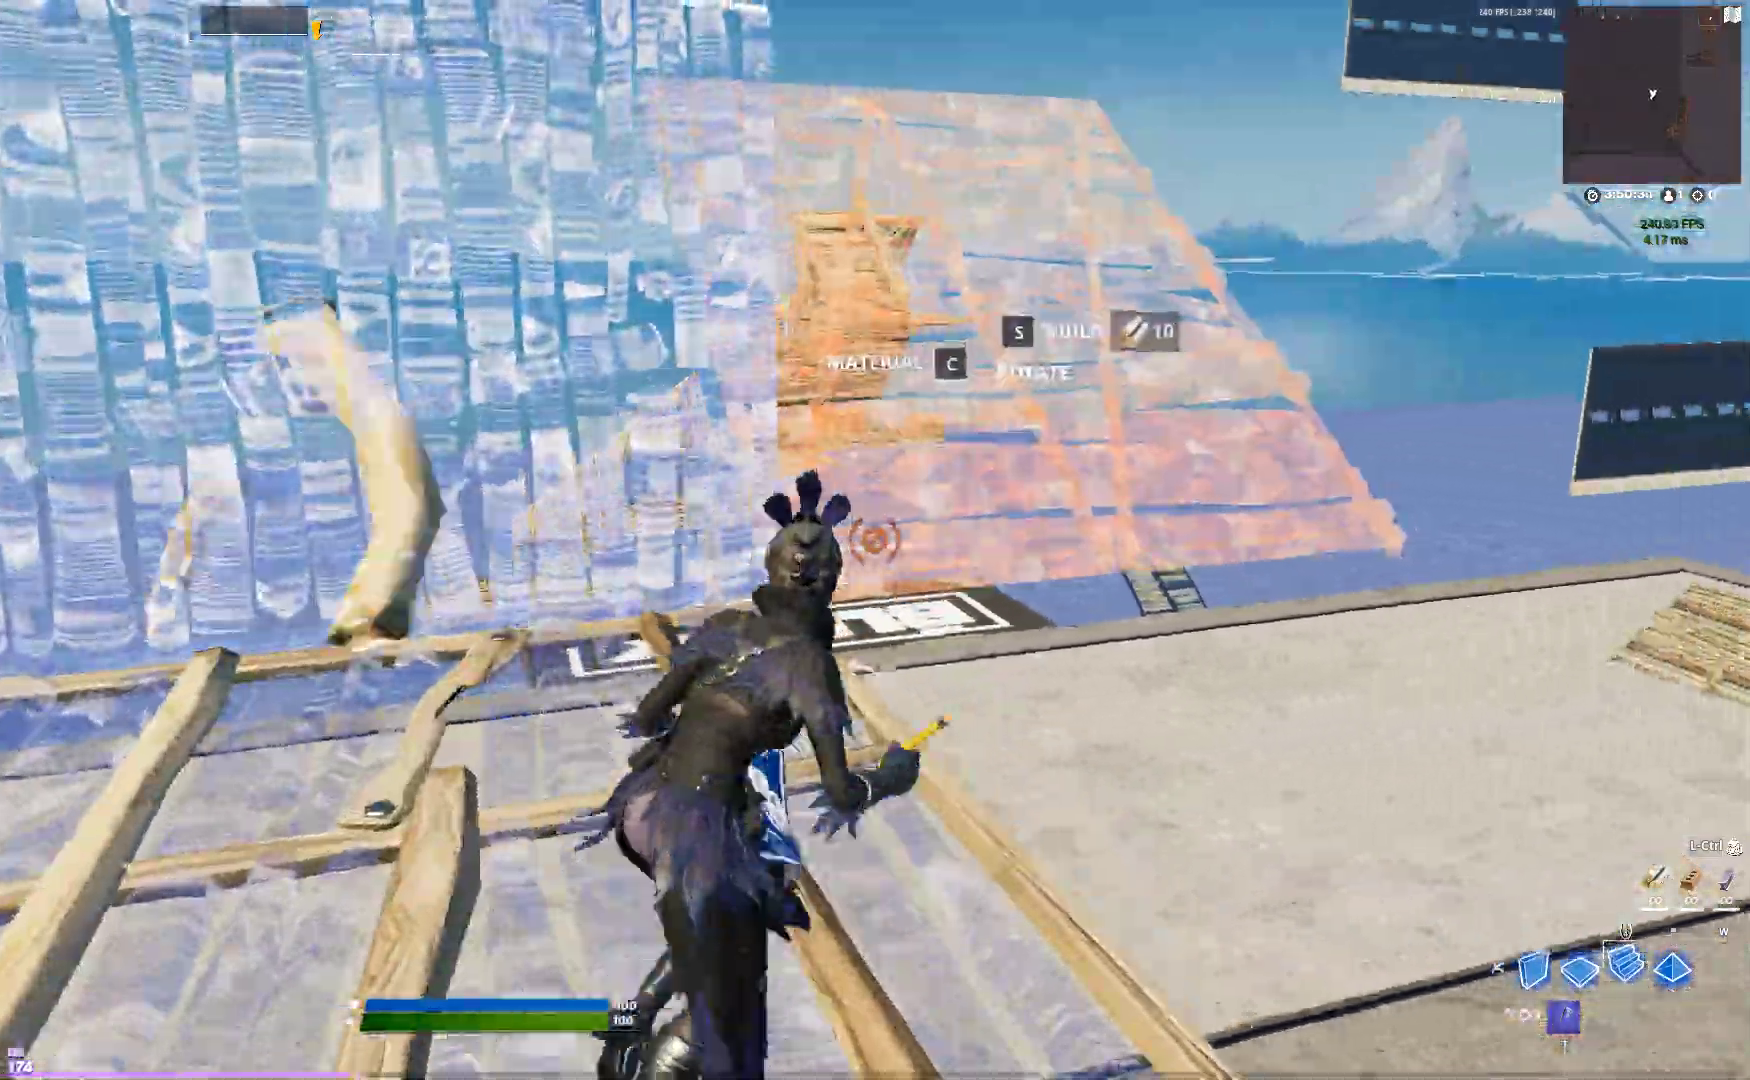
key(w)
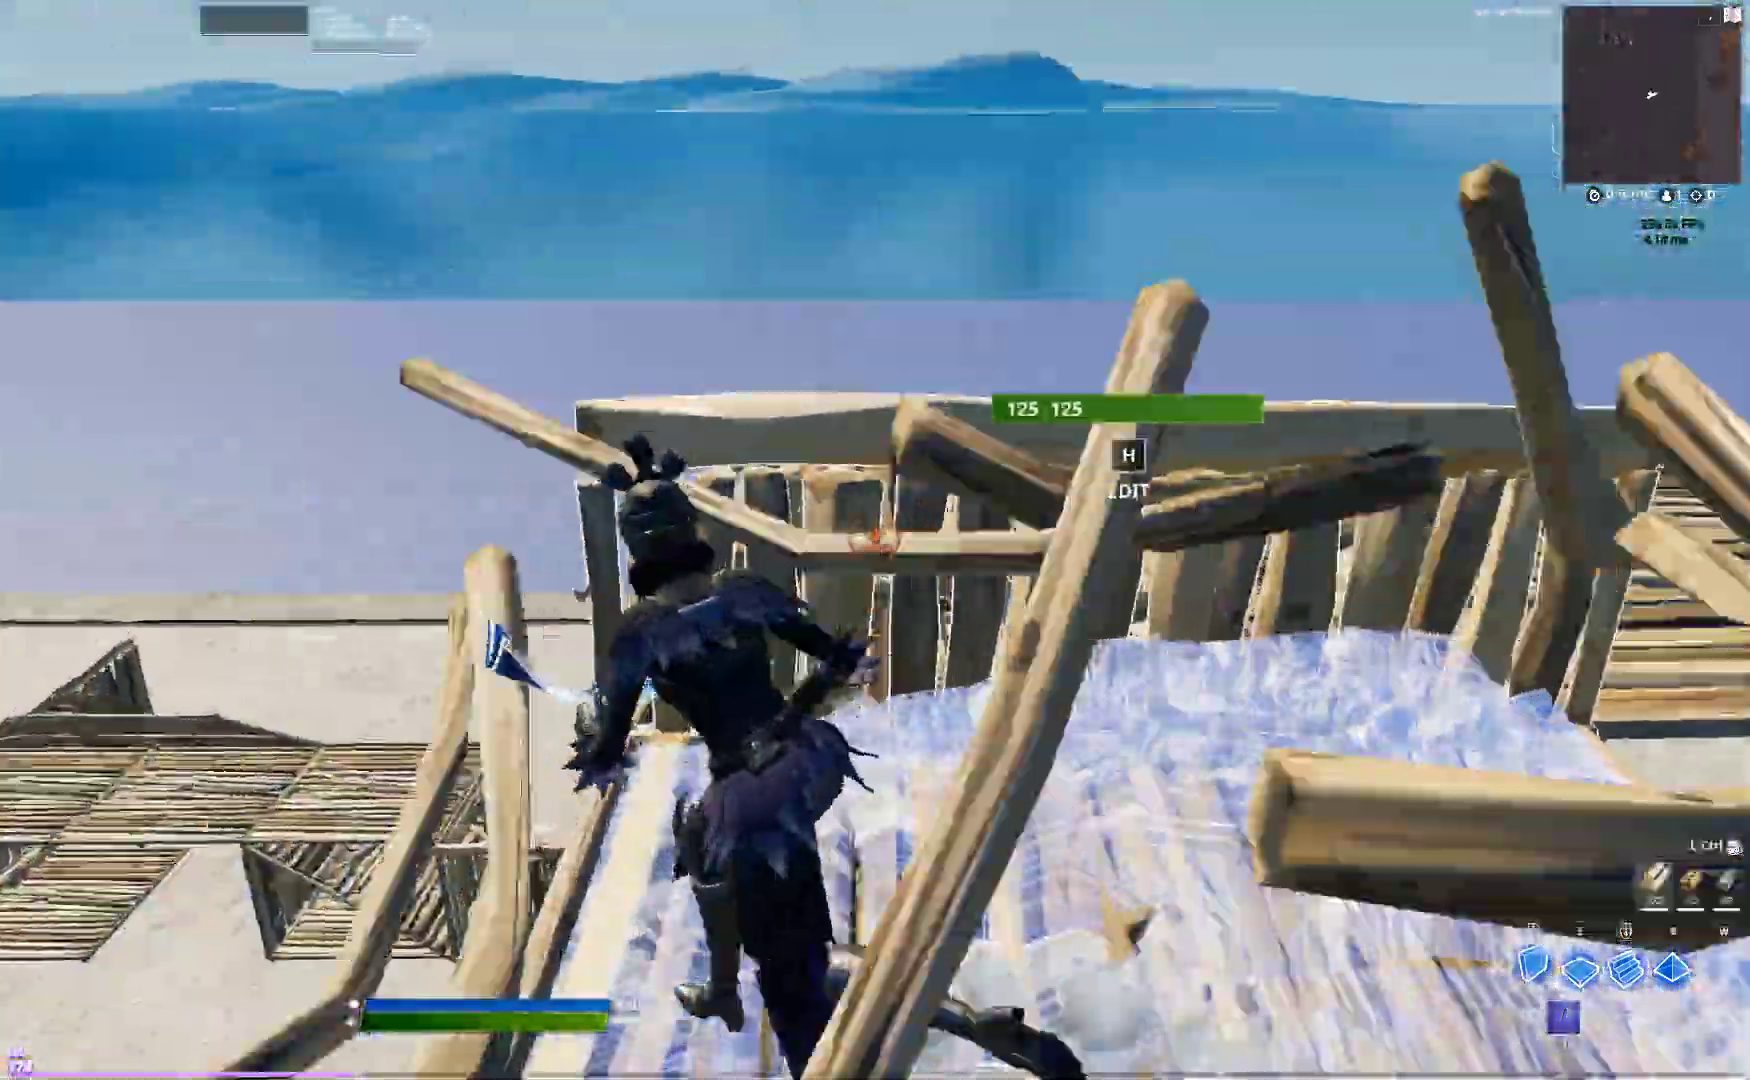
click(876, 541)
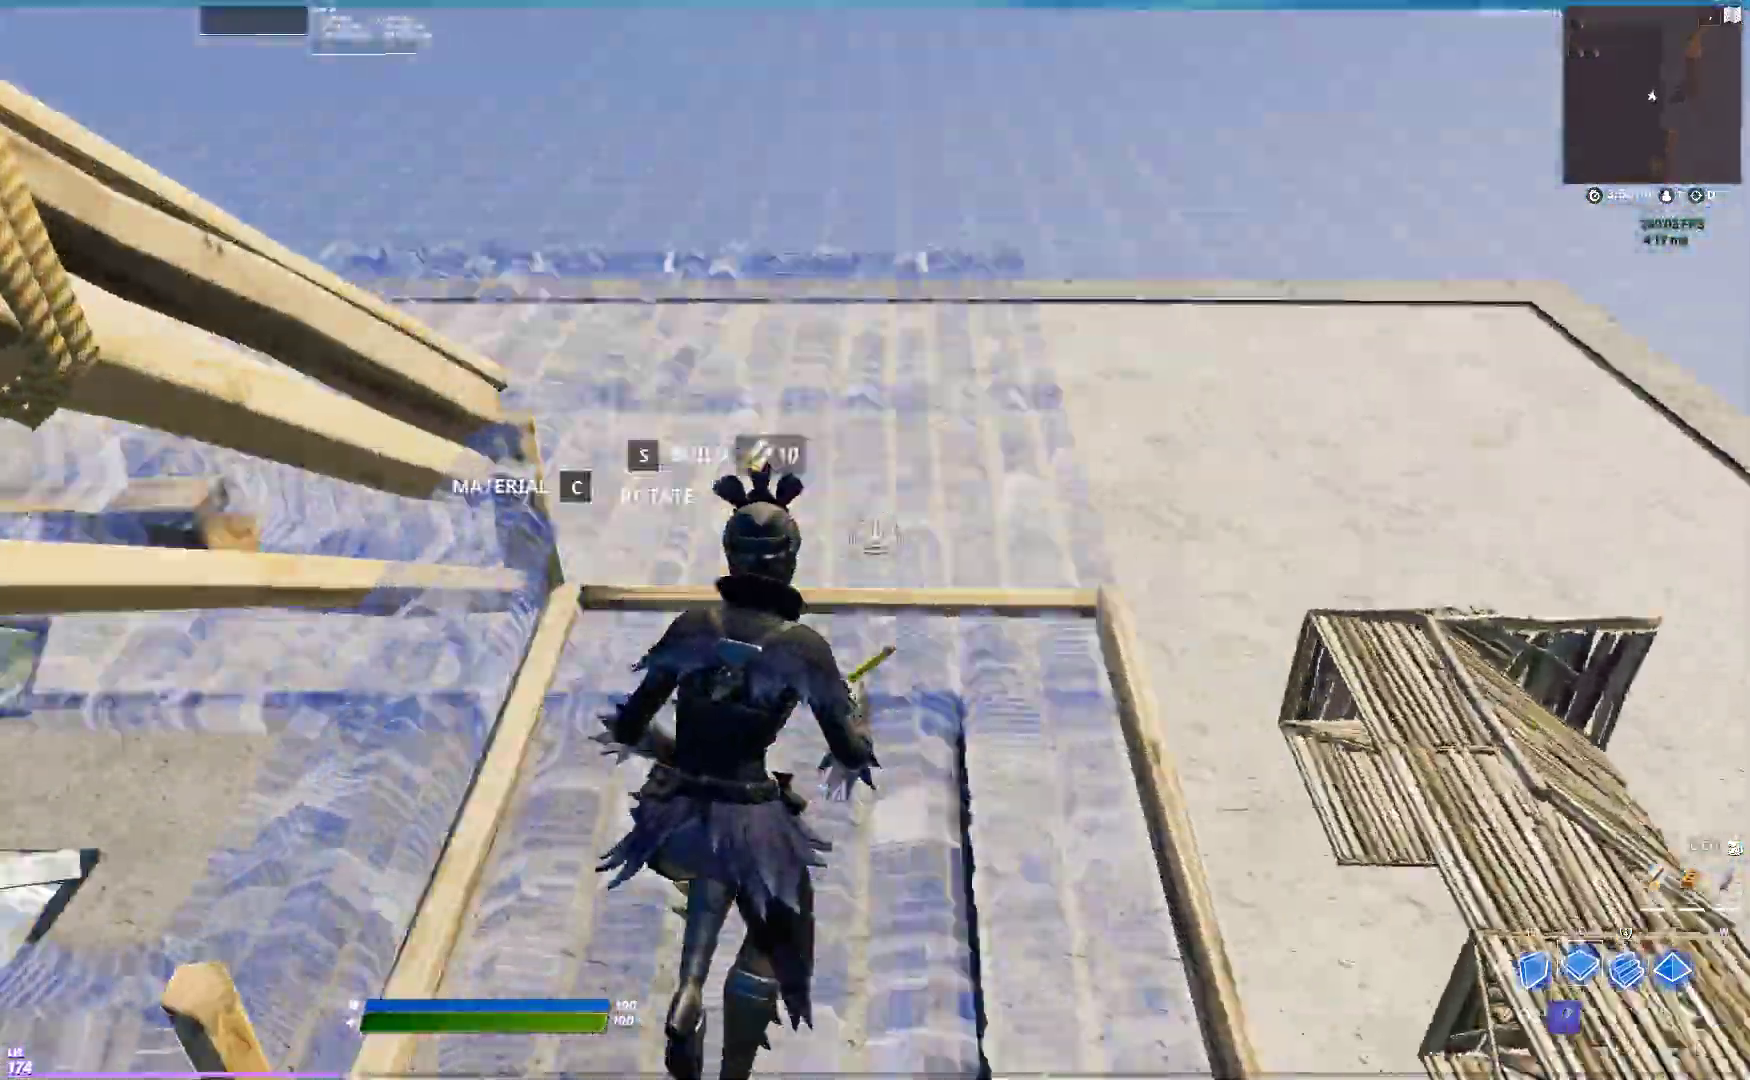
click(876, 541)
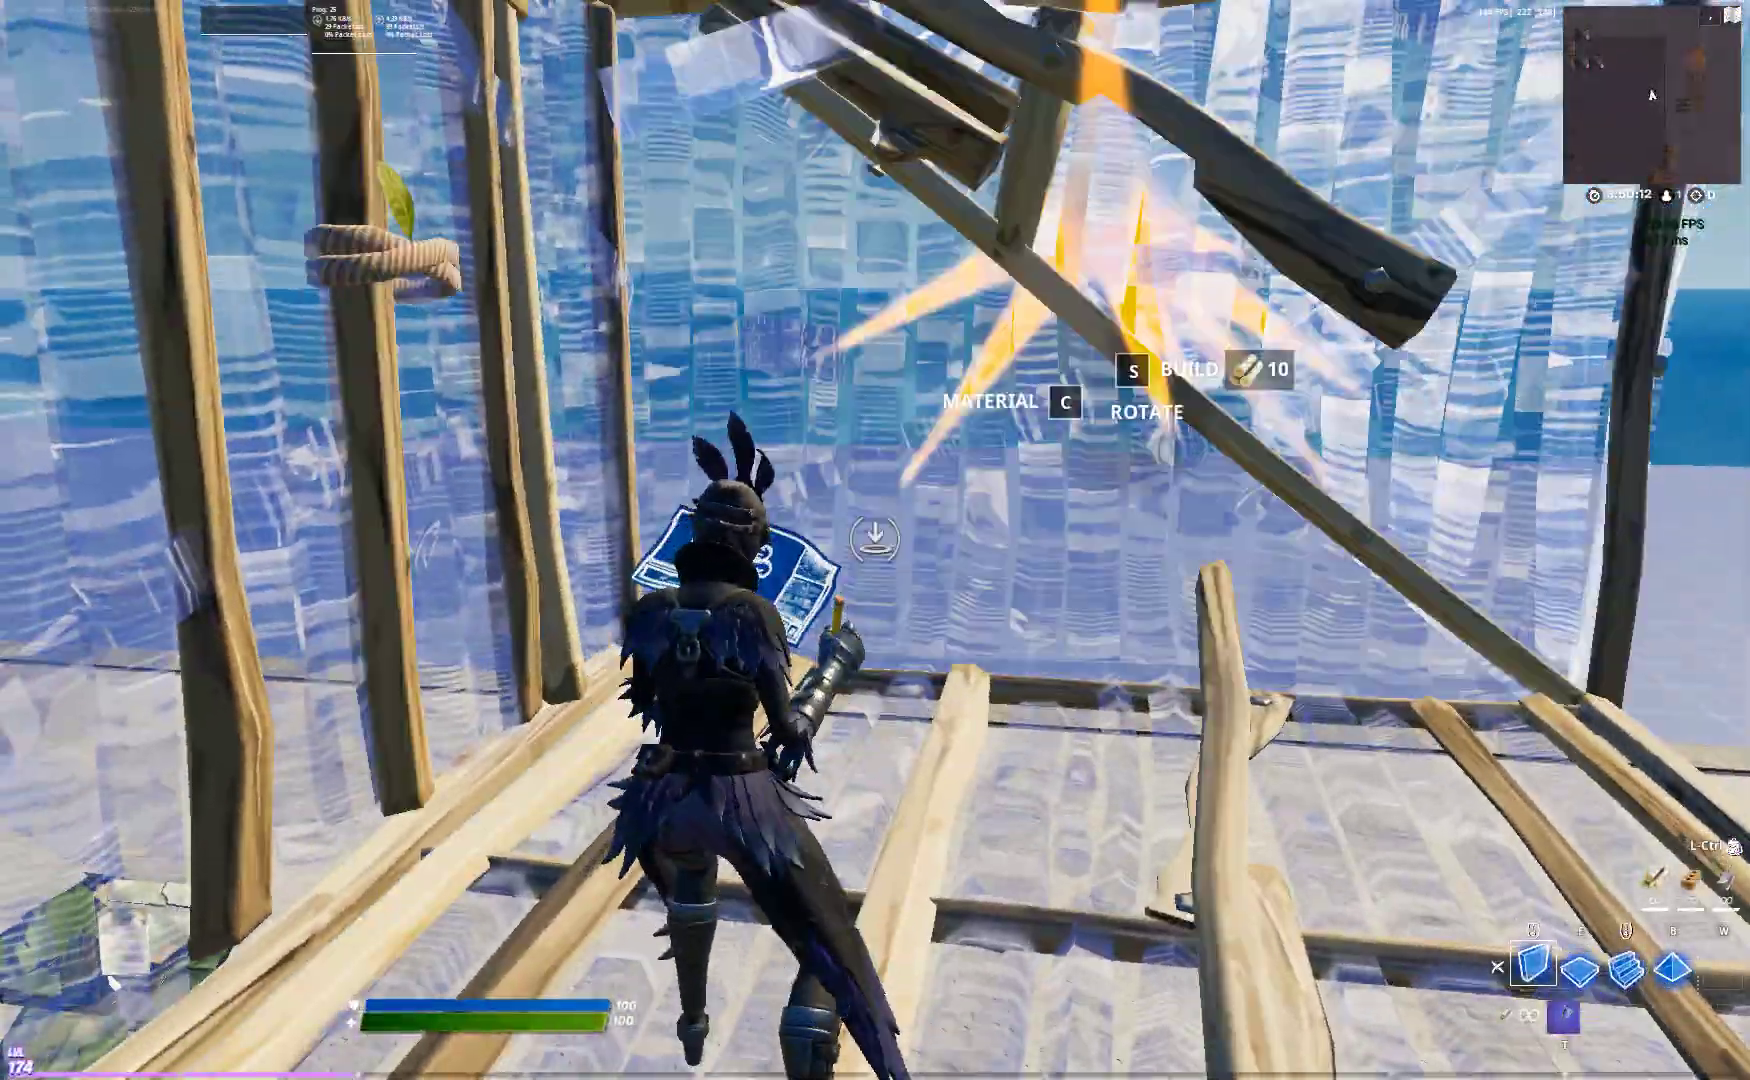
key(super)
click(923, 1071)
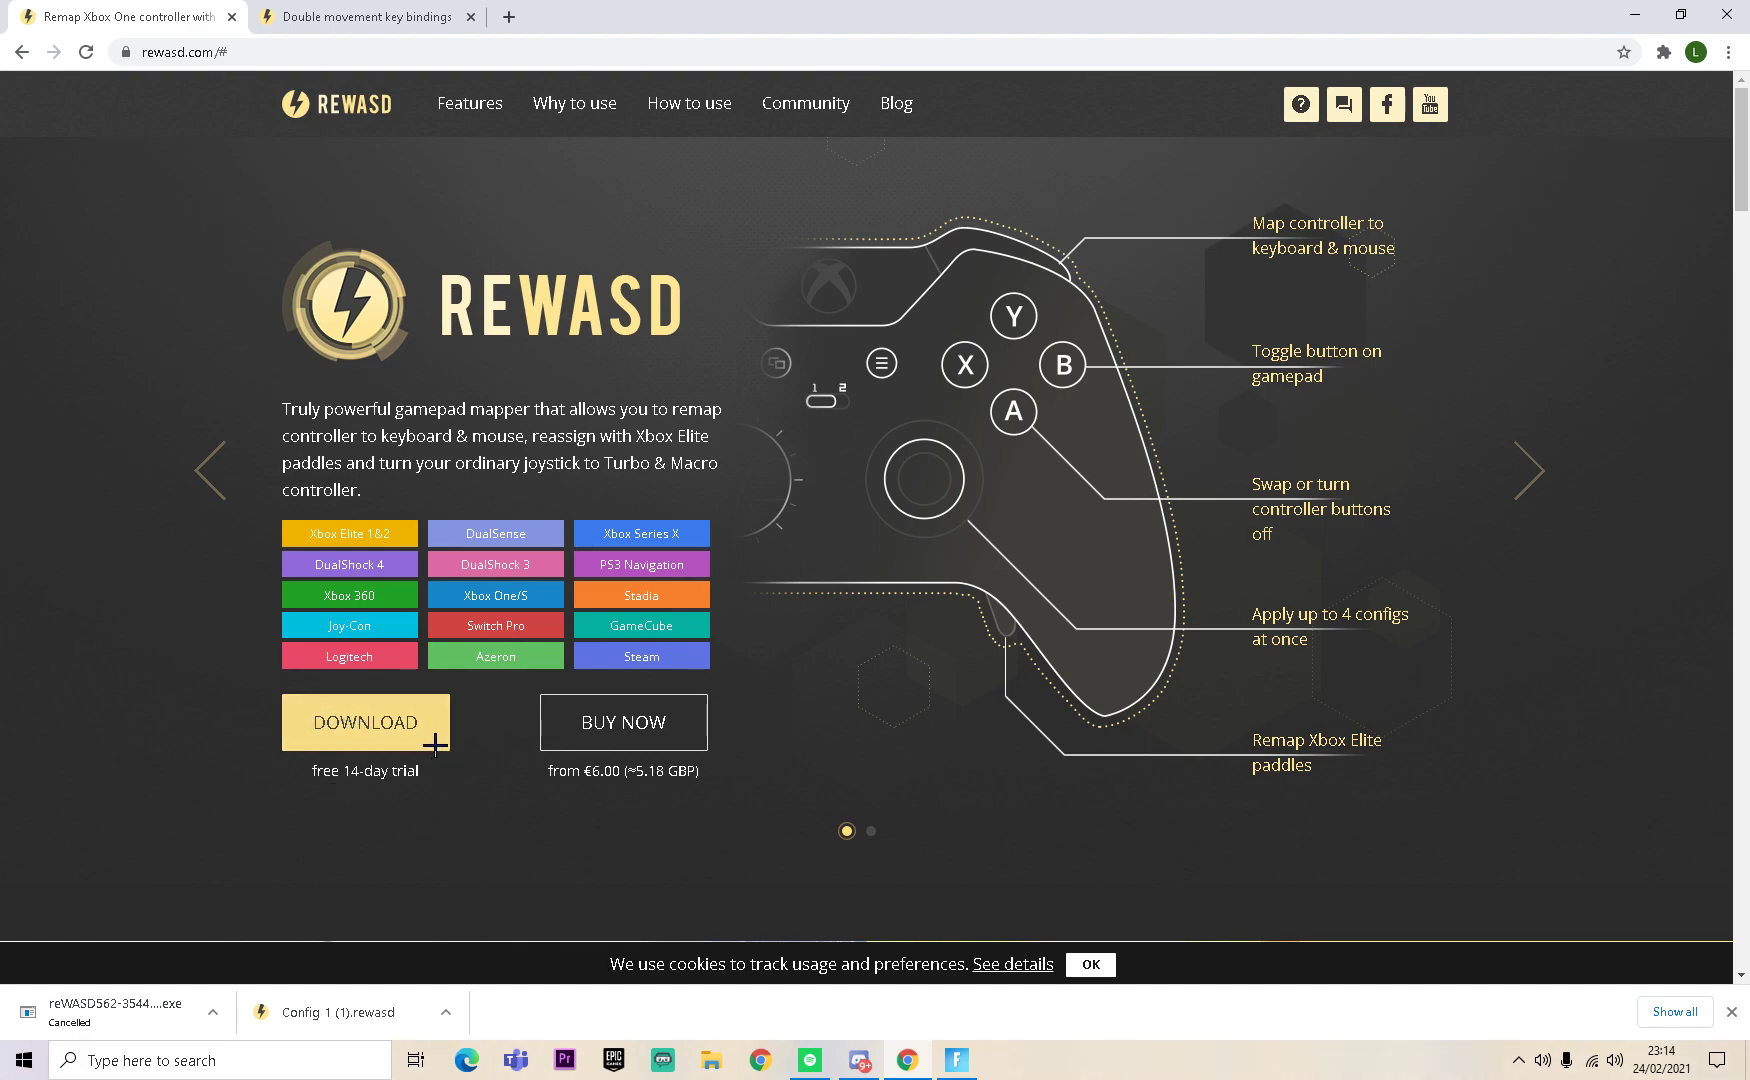
- Minimize the reWASD site, then dismiss the Start and taskbar menus over Fortnite
click(1634, 25)
key(super)
right_click(1187, 1060)
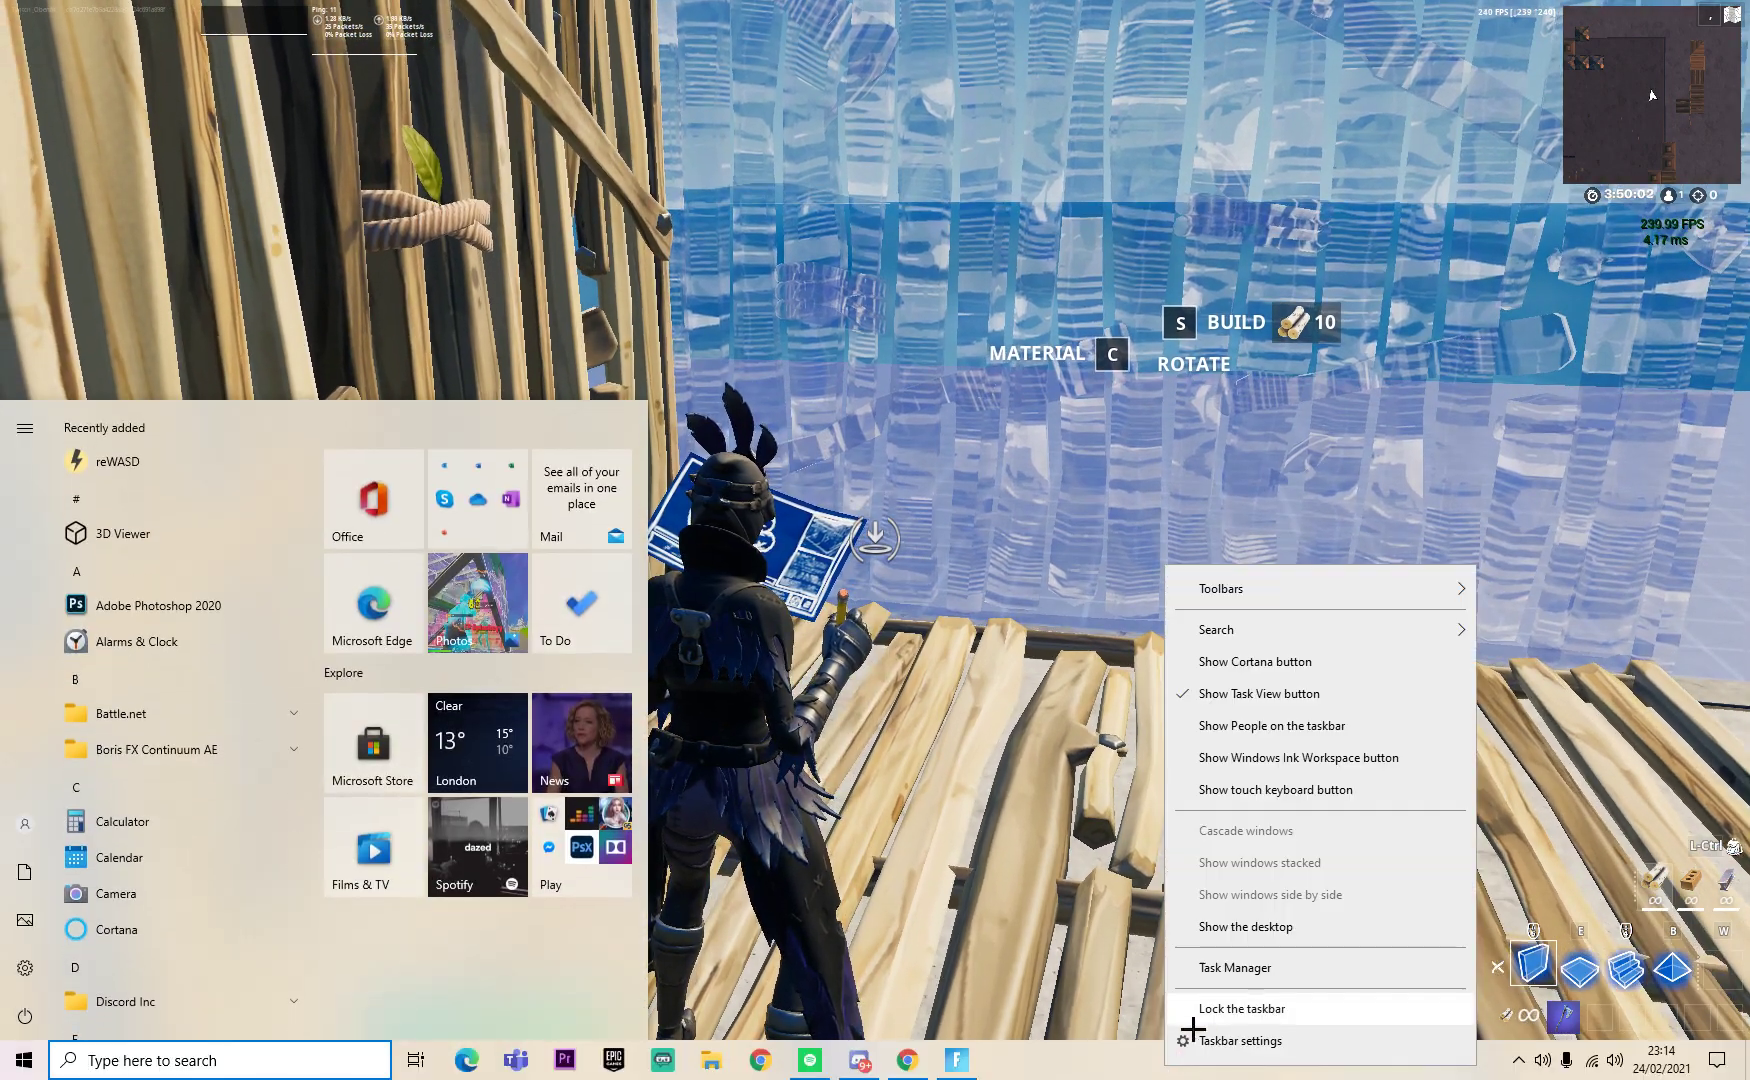
key(Escape)
key(Escape)
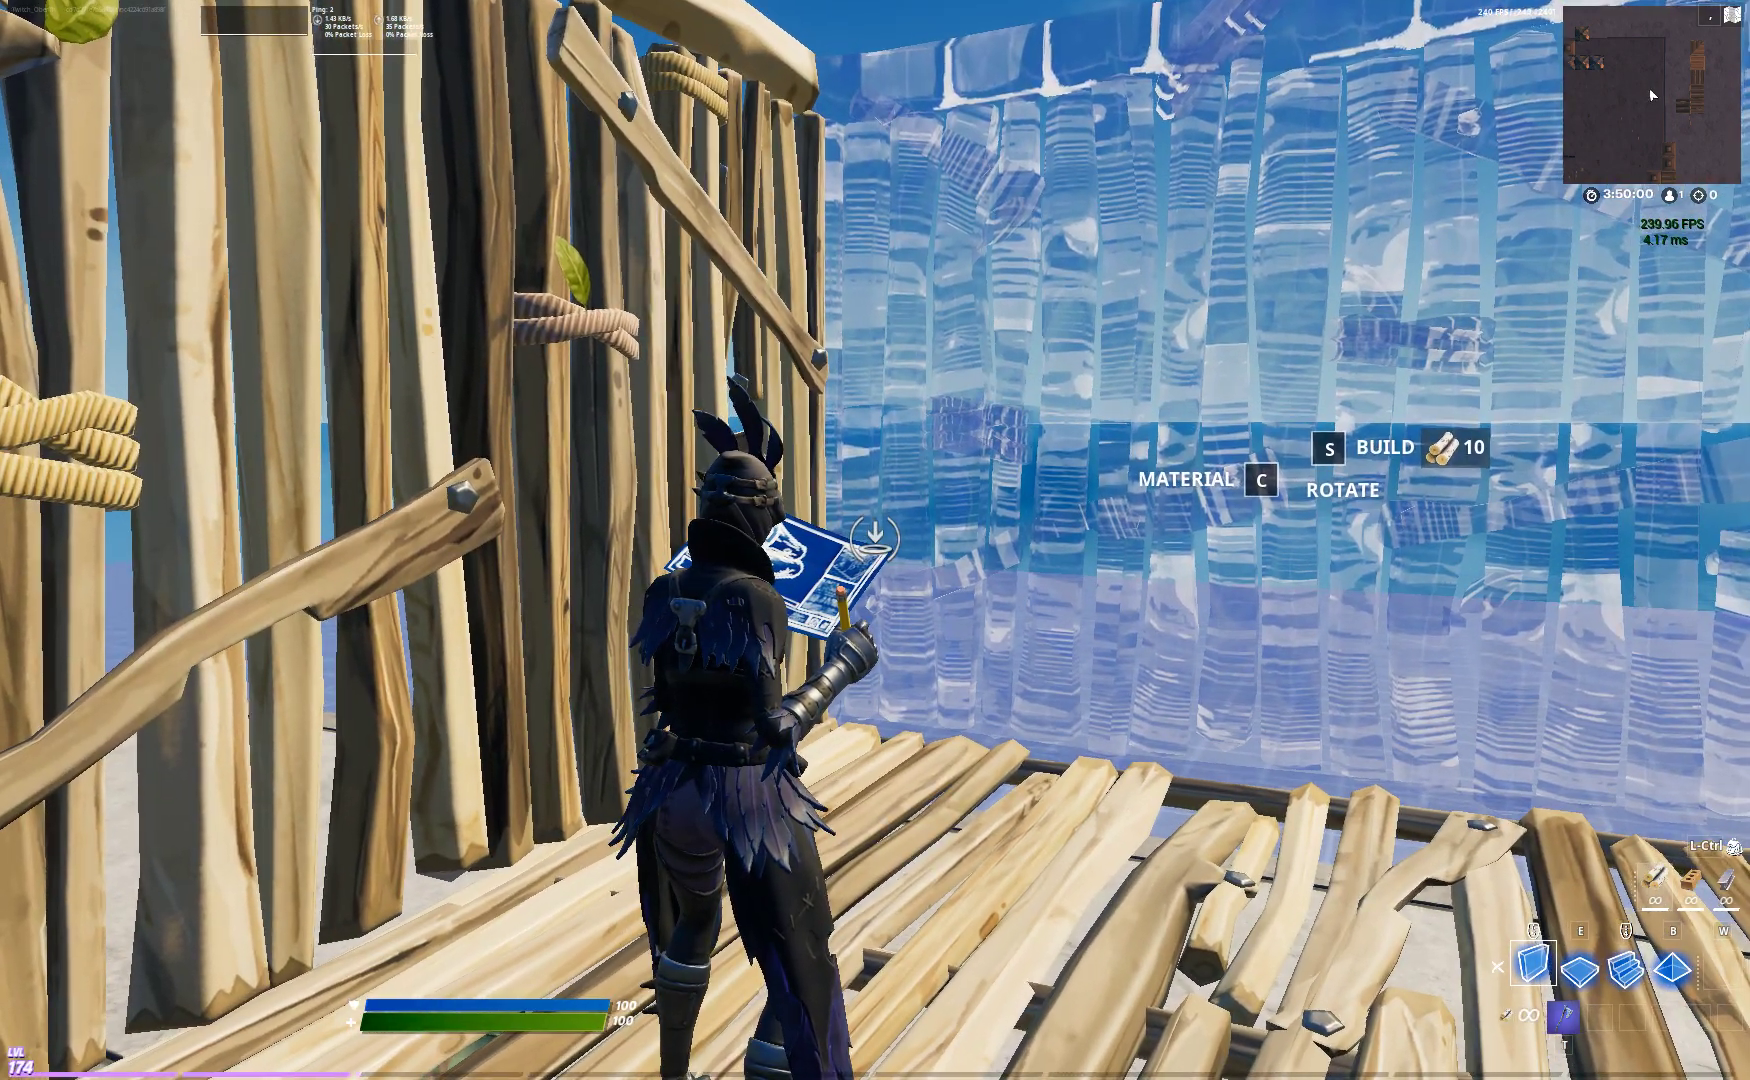
key(super)
right_click(1187, 1060)
key(Escape)
key(Escape)
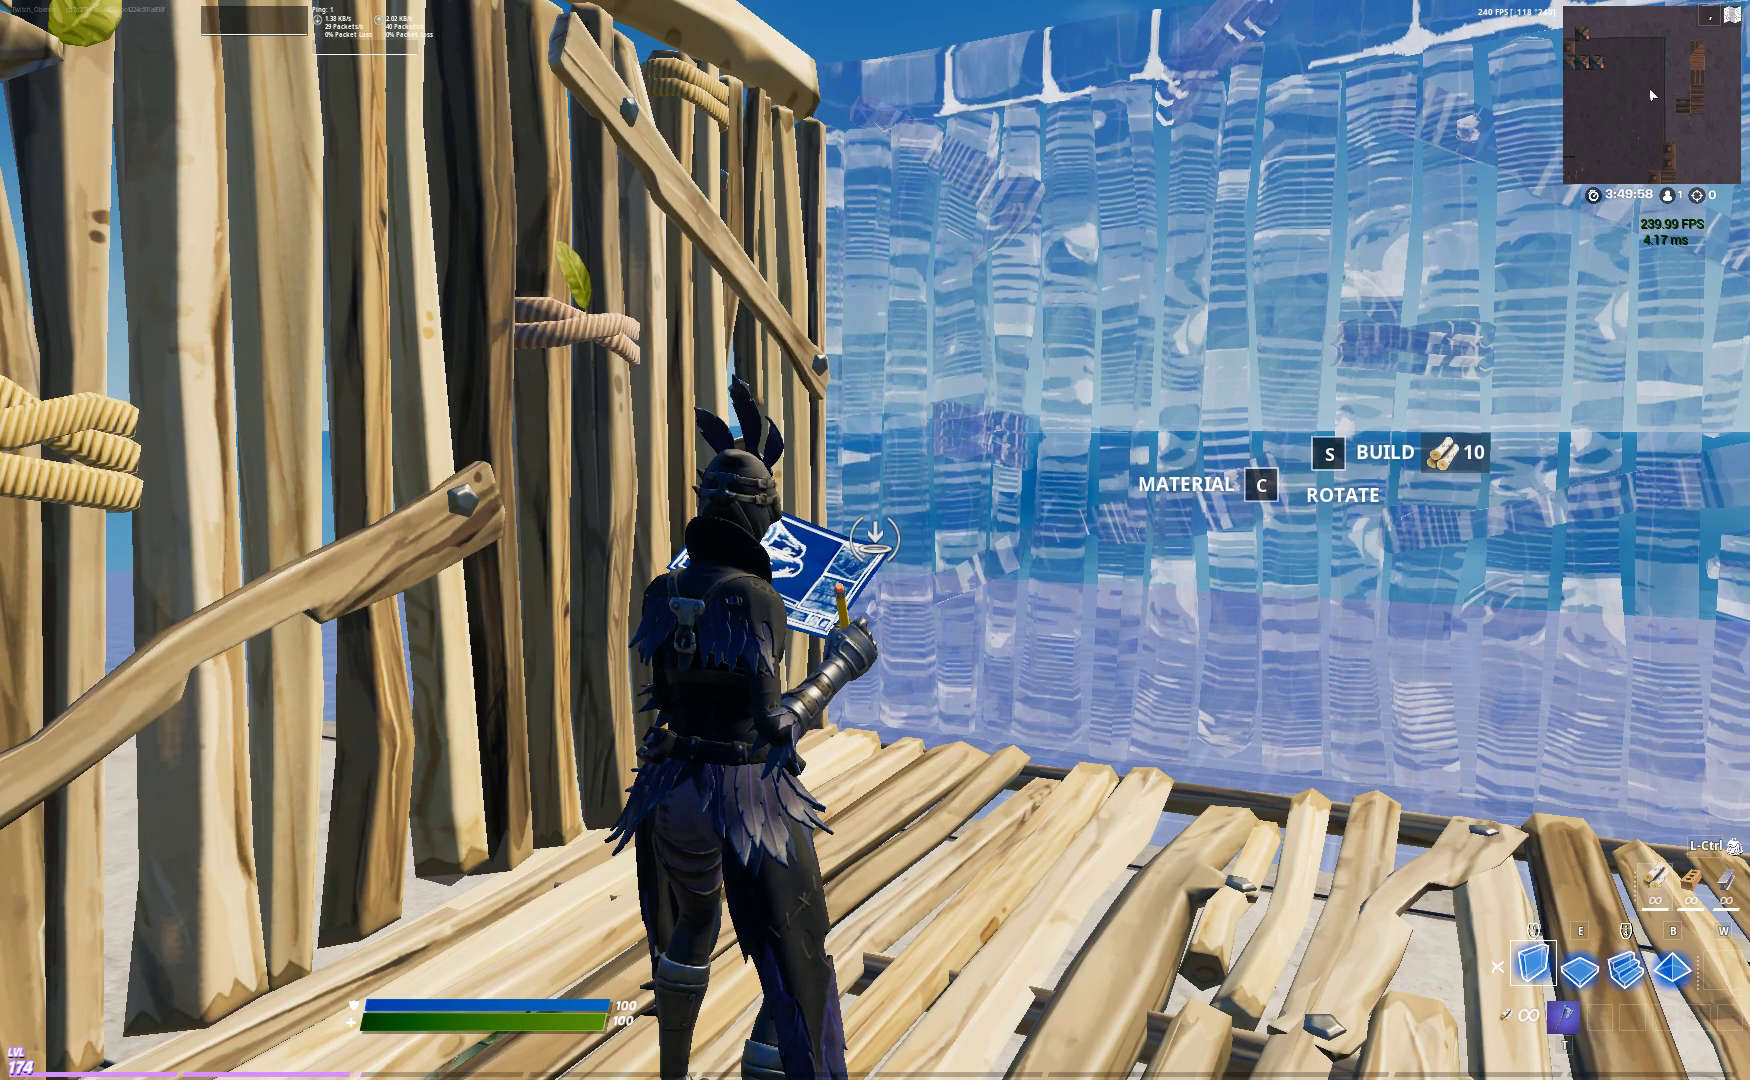
key(super)
key(Escape)
- Show the desktop with Win+D and drag the reWASD shortcut to the upper middle
key(super+d)
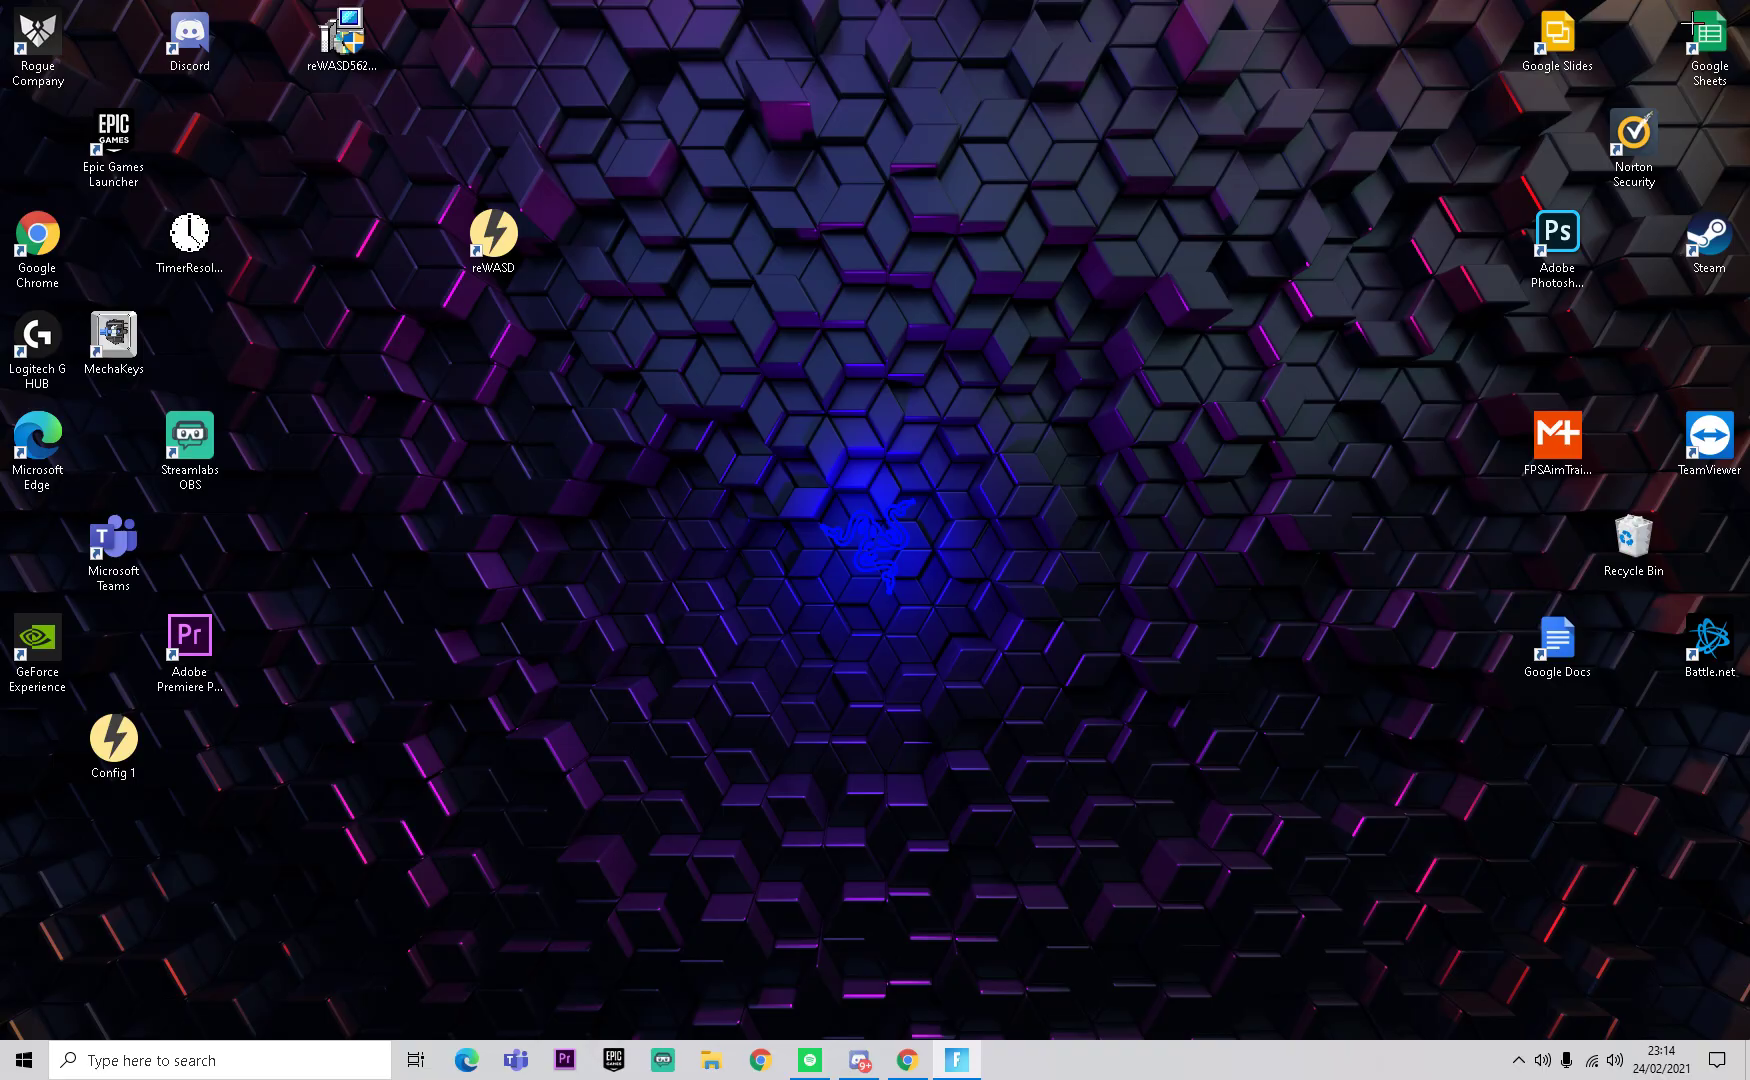
drag(494, 235, 888, 351)
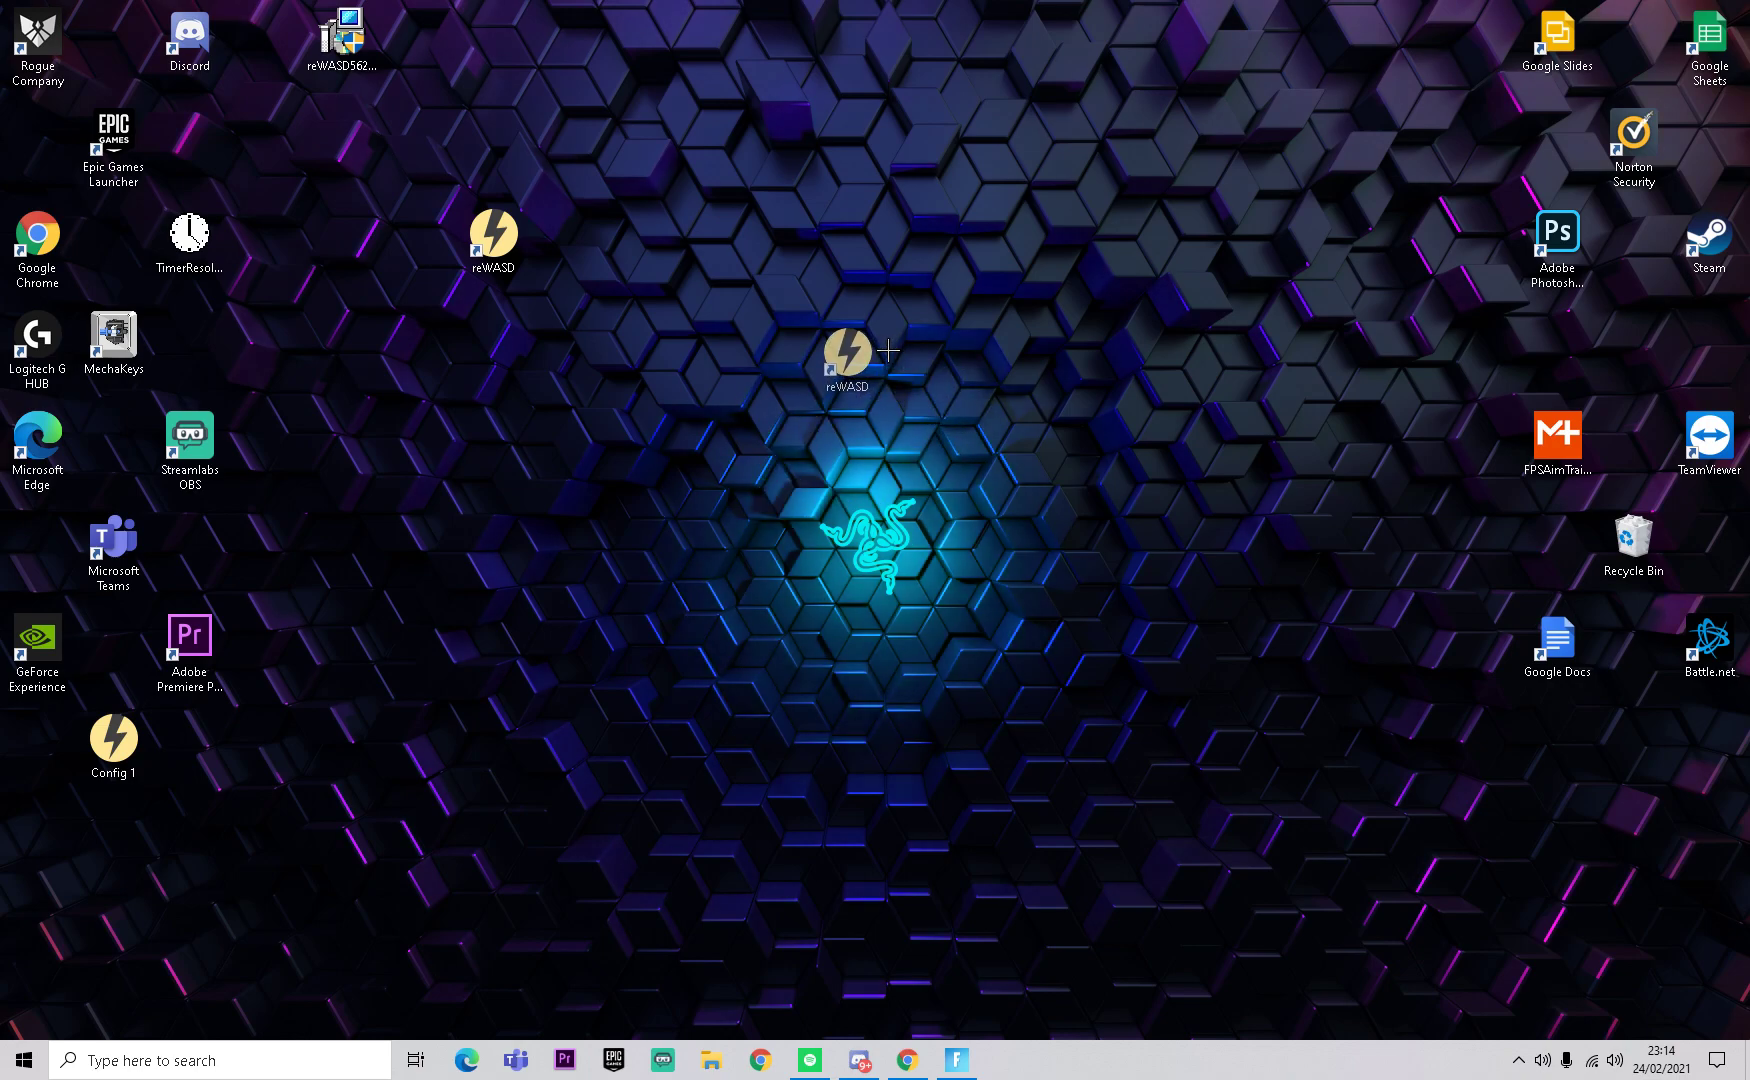
mouse_move(888, 351)
mouse_down()
mouse_move(805, 350)
mouse_move(805, 309)
mouse_up()
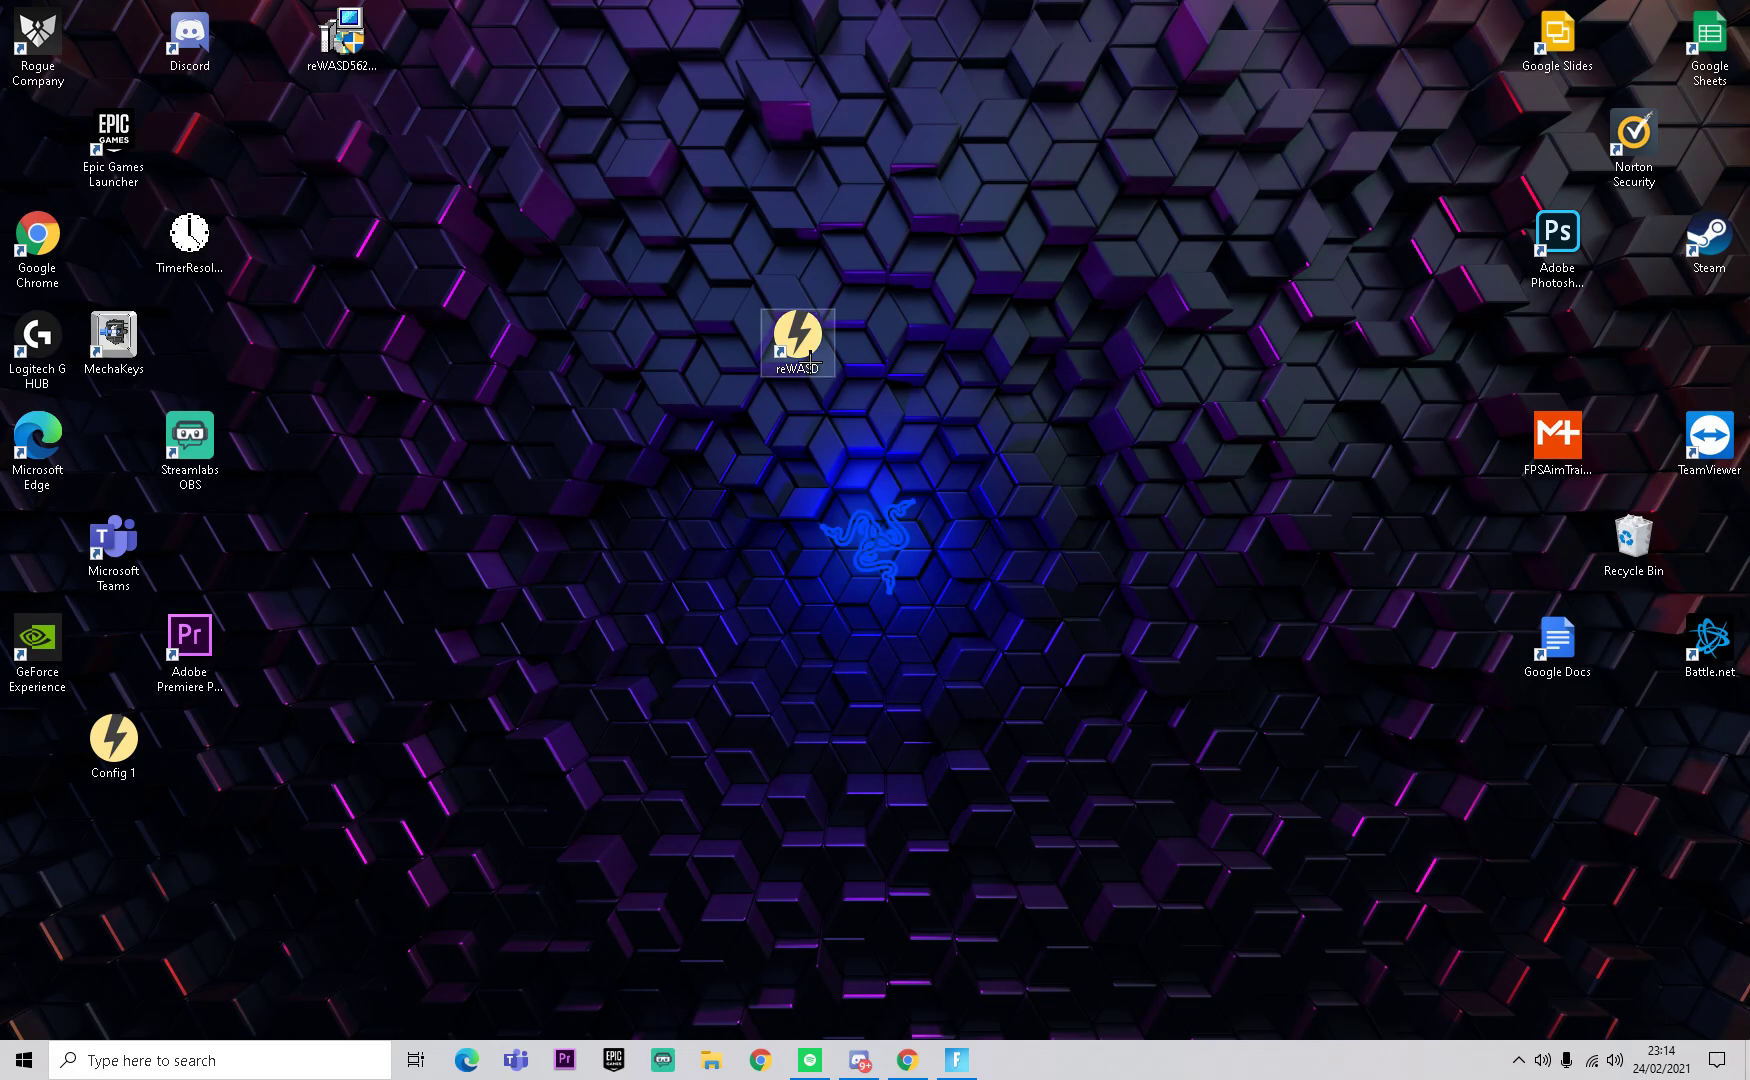
- Restore Chrome and switch to the 'Double movement' community config tab
click(907, 1060)
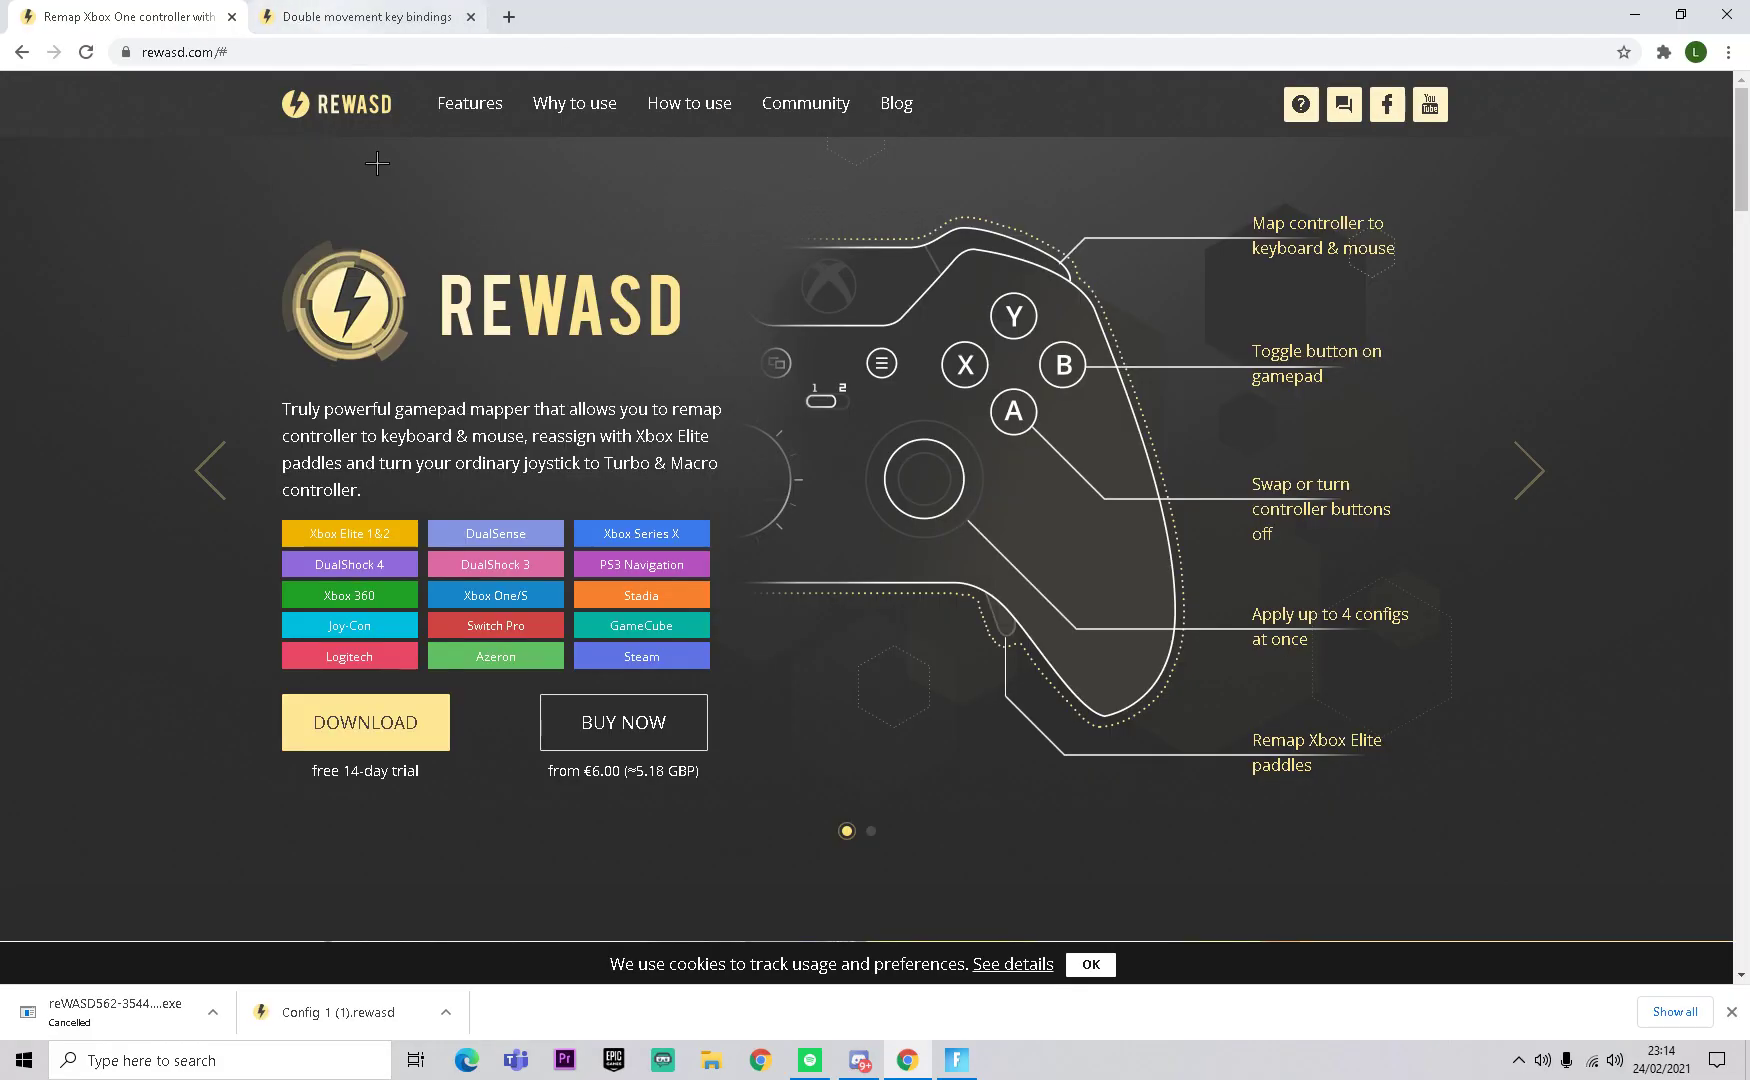
click(400, 17)
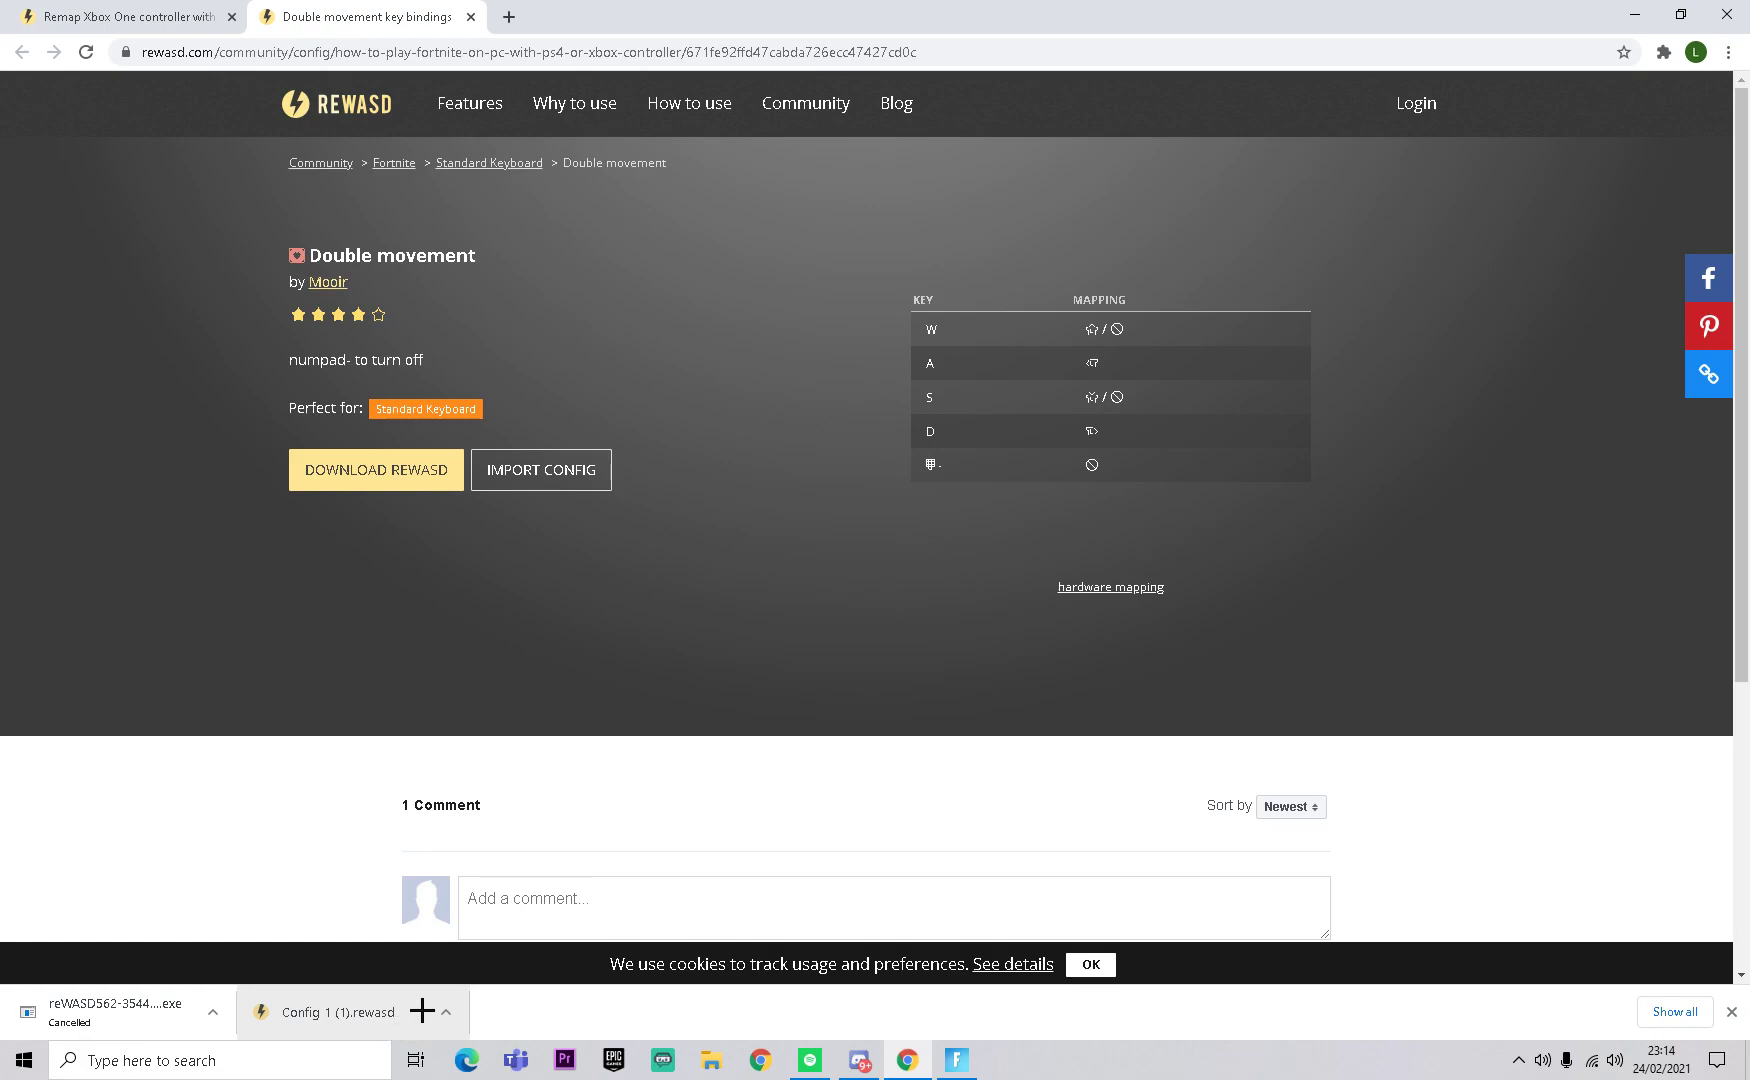
- Minimize the browser and launch reWASD from its desktop shortcut
click(1636, 17)
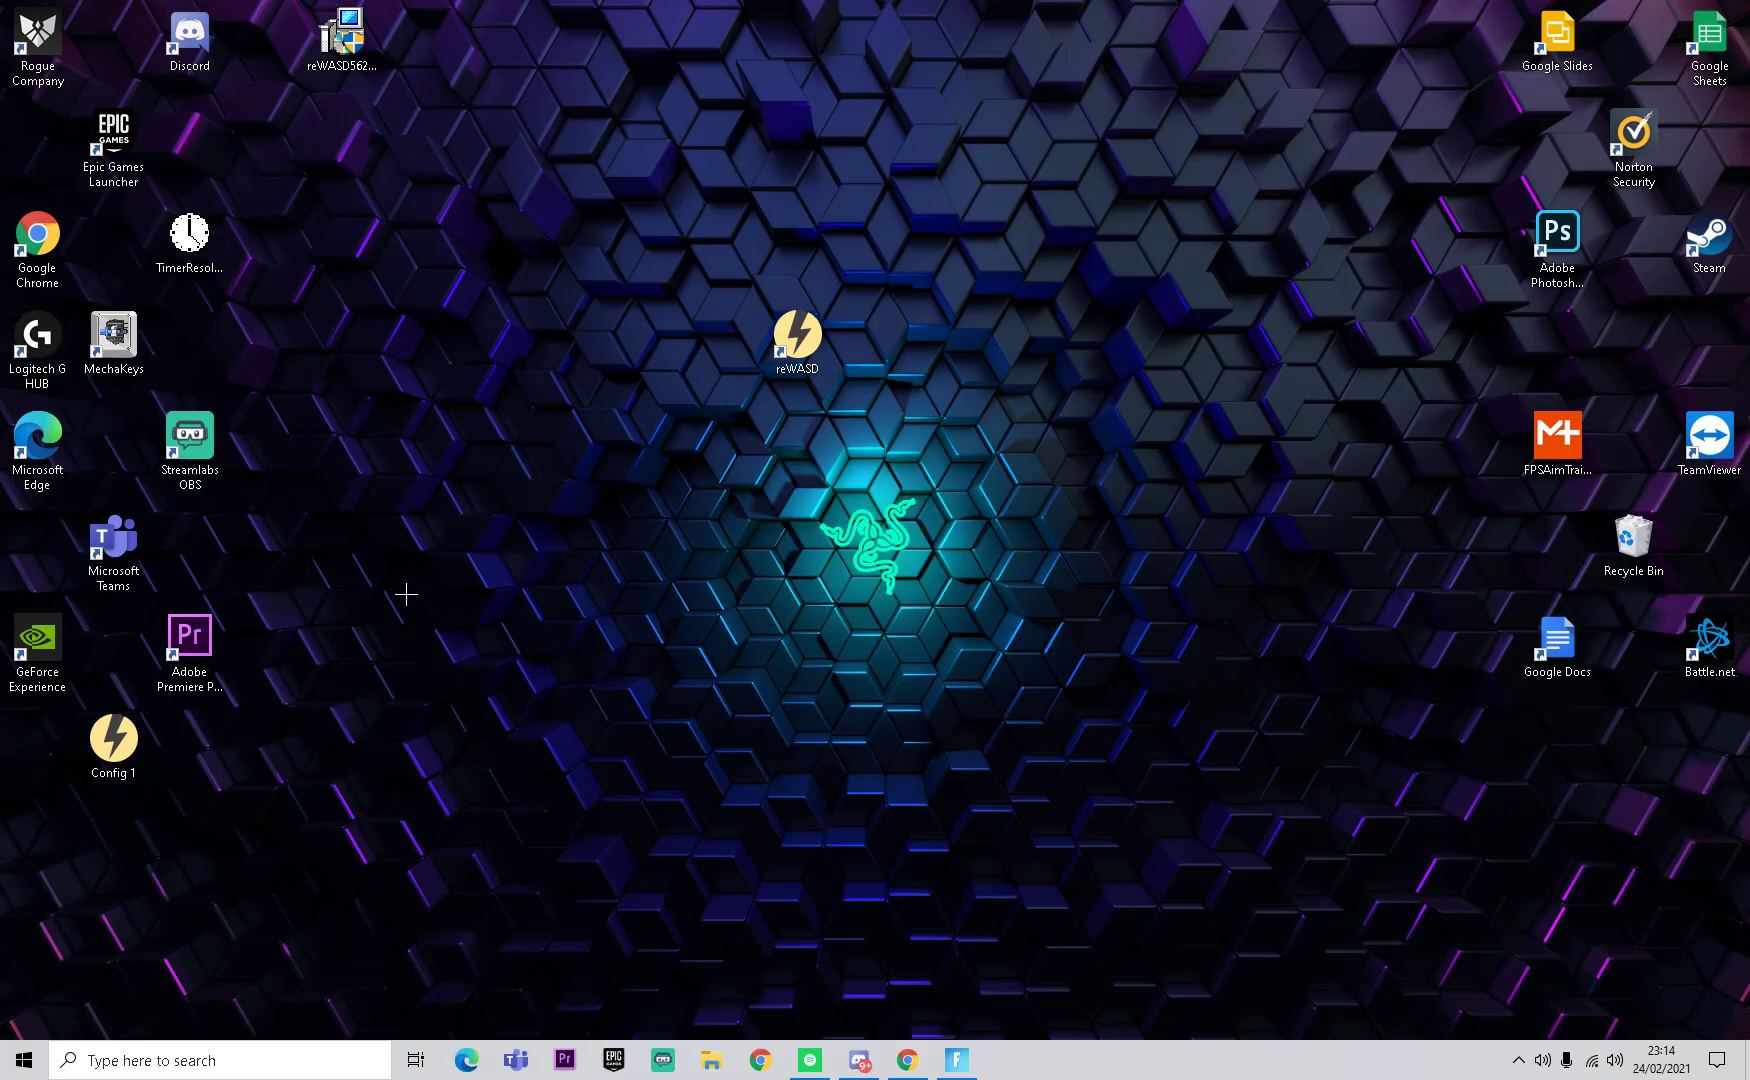
click(797, 339)
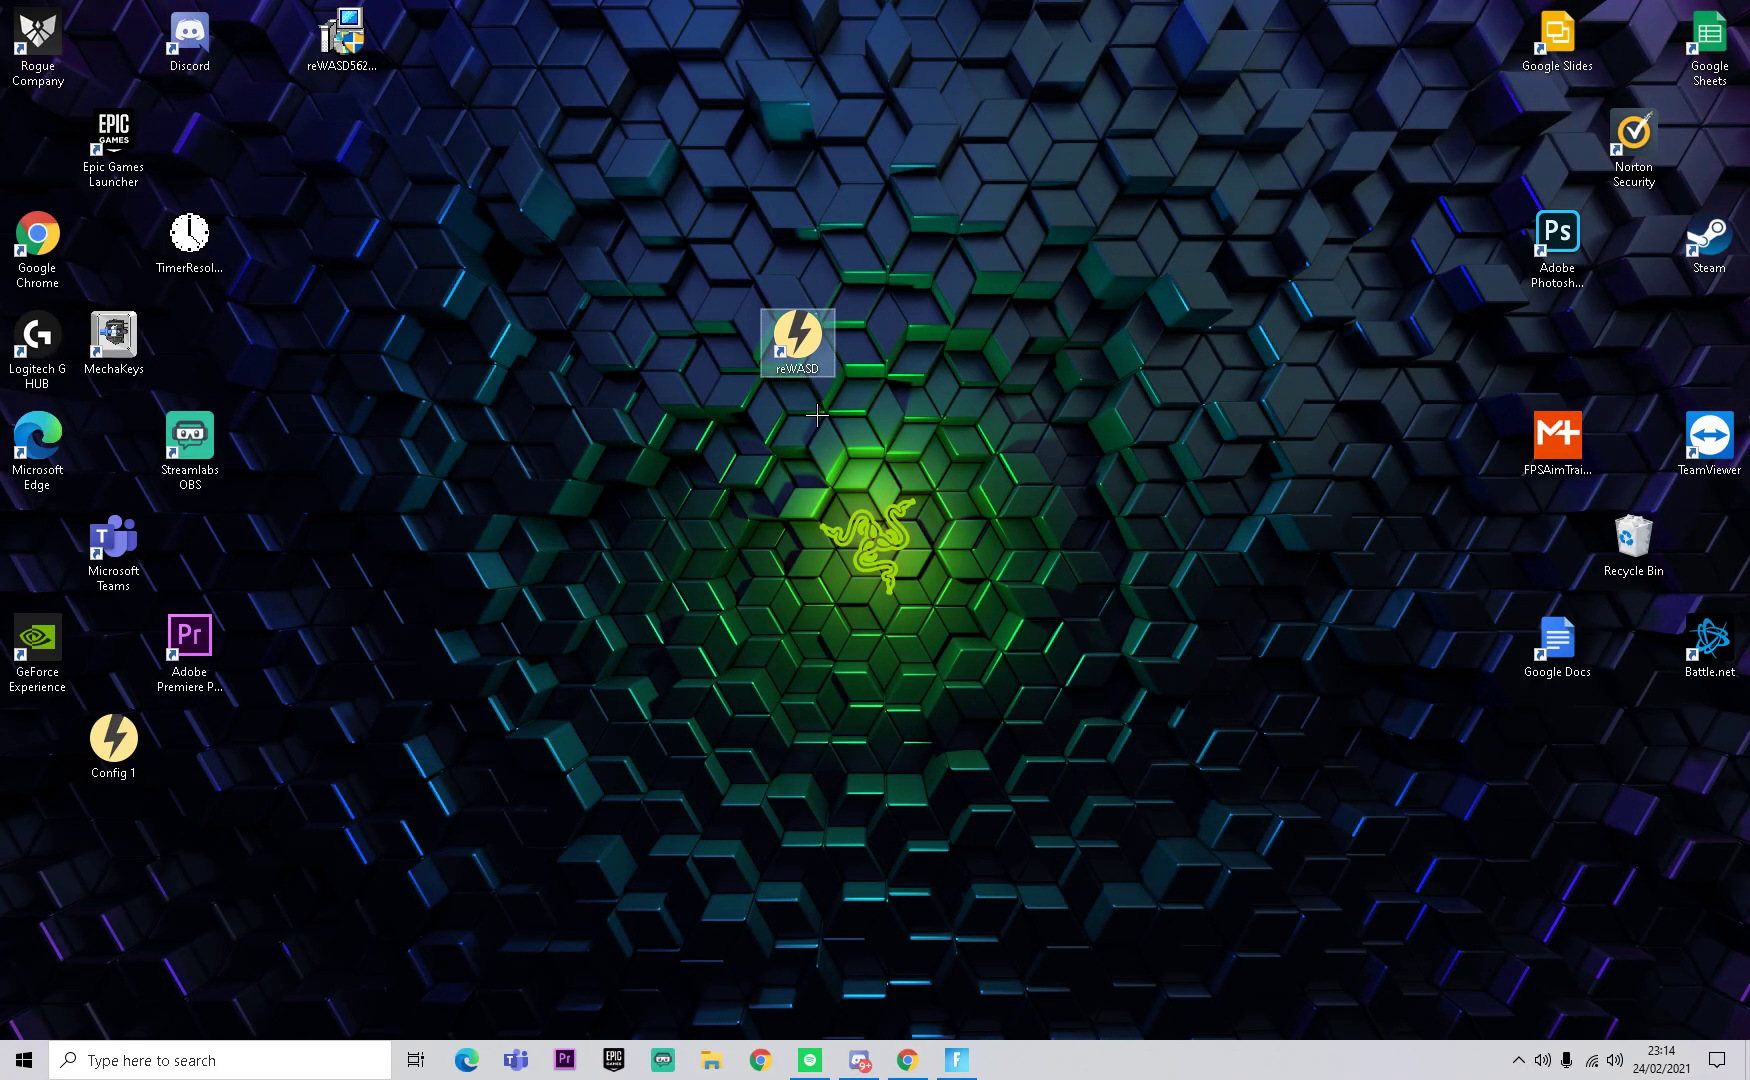
double_click(797, 342)
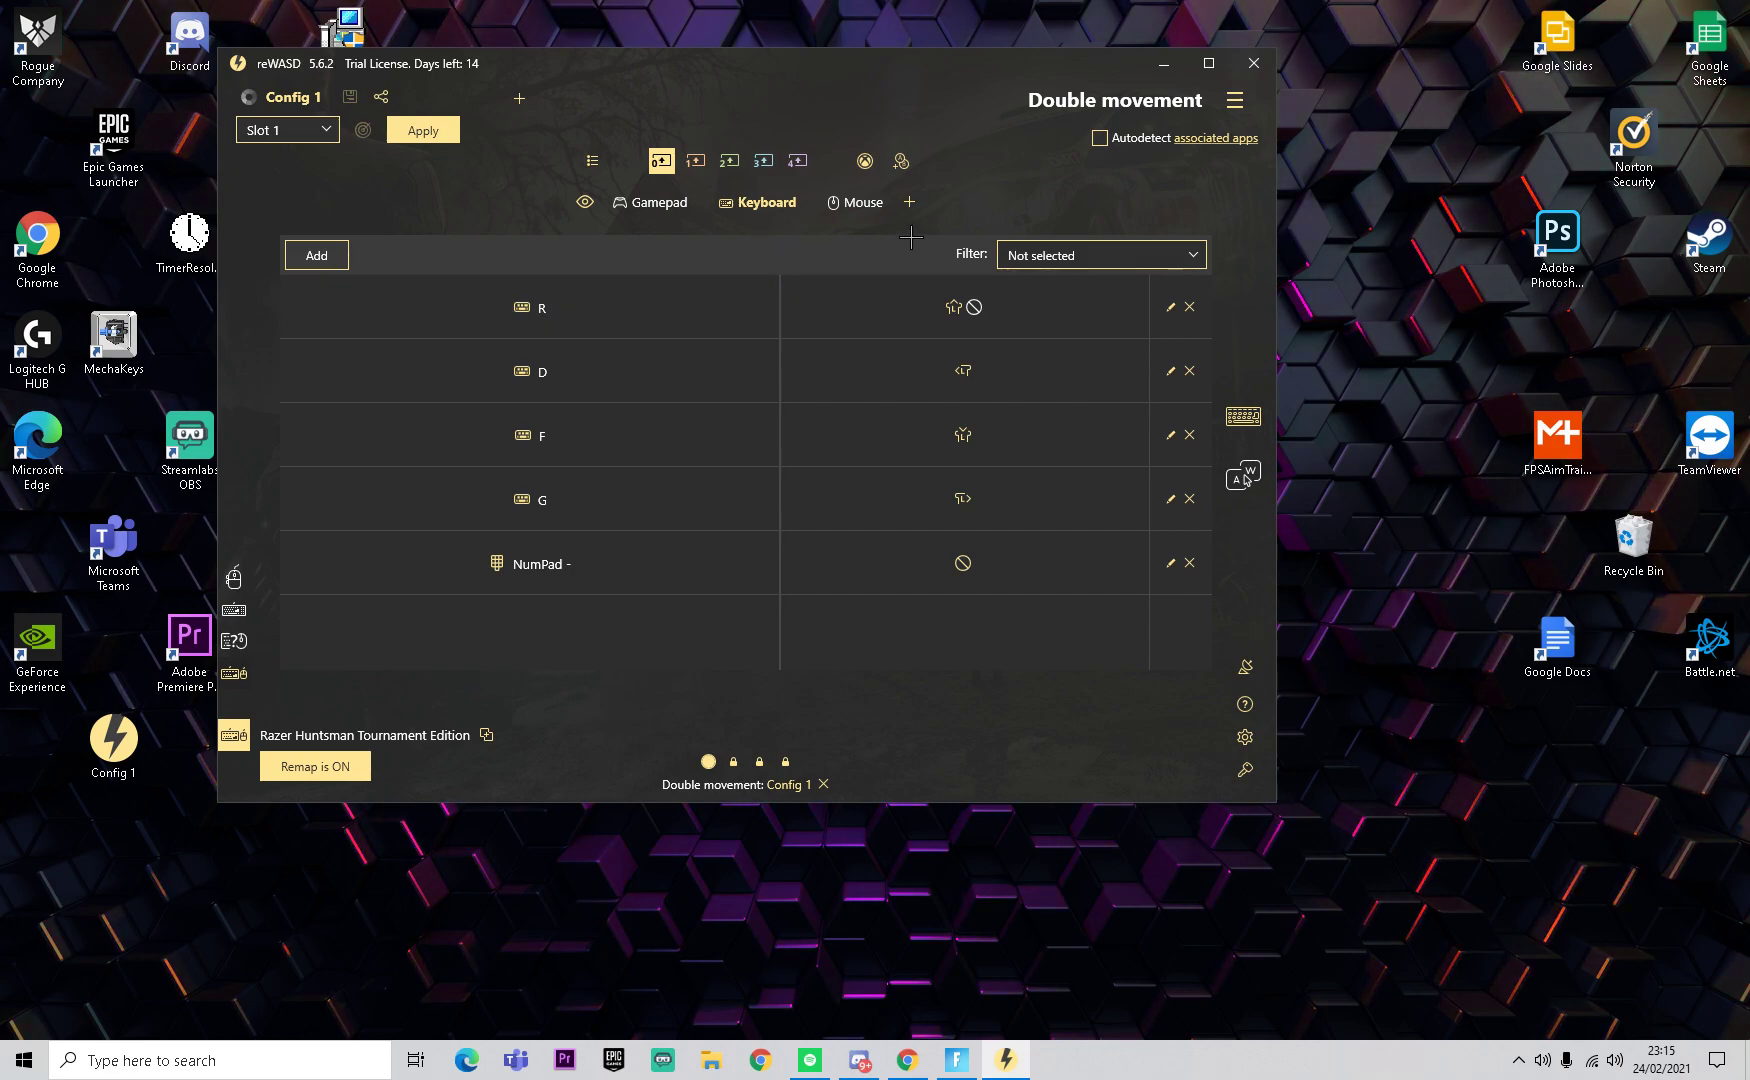
- Start adding a new game from the games menu and browse for its boxart image
click(1249, 110)
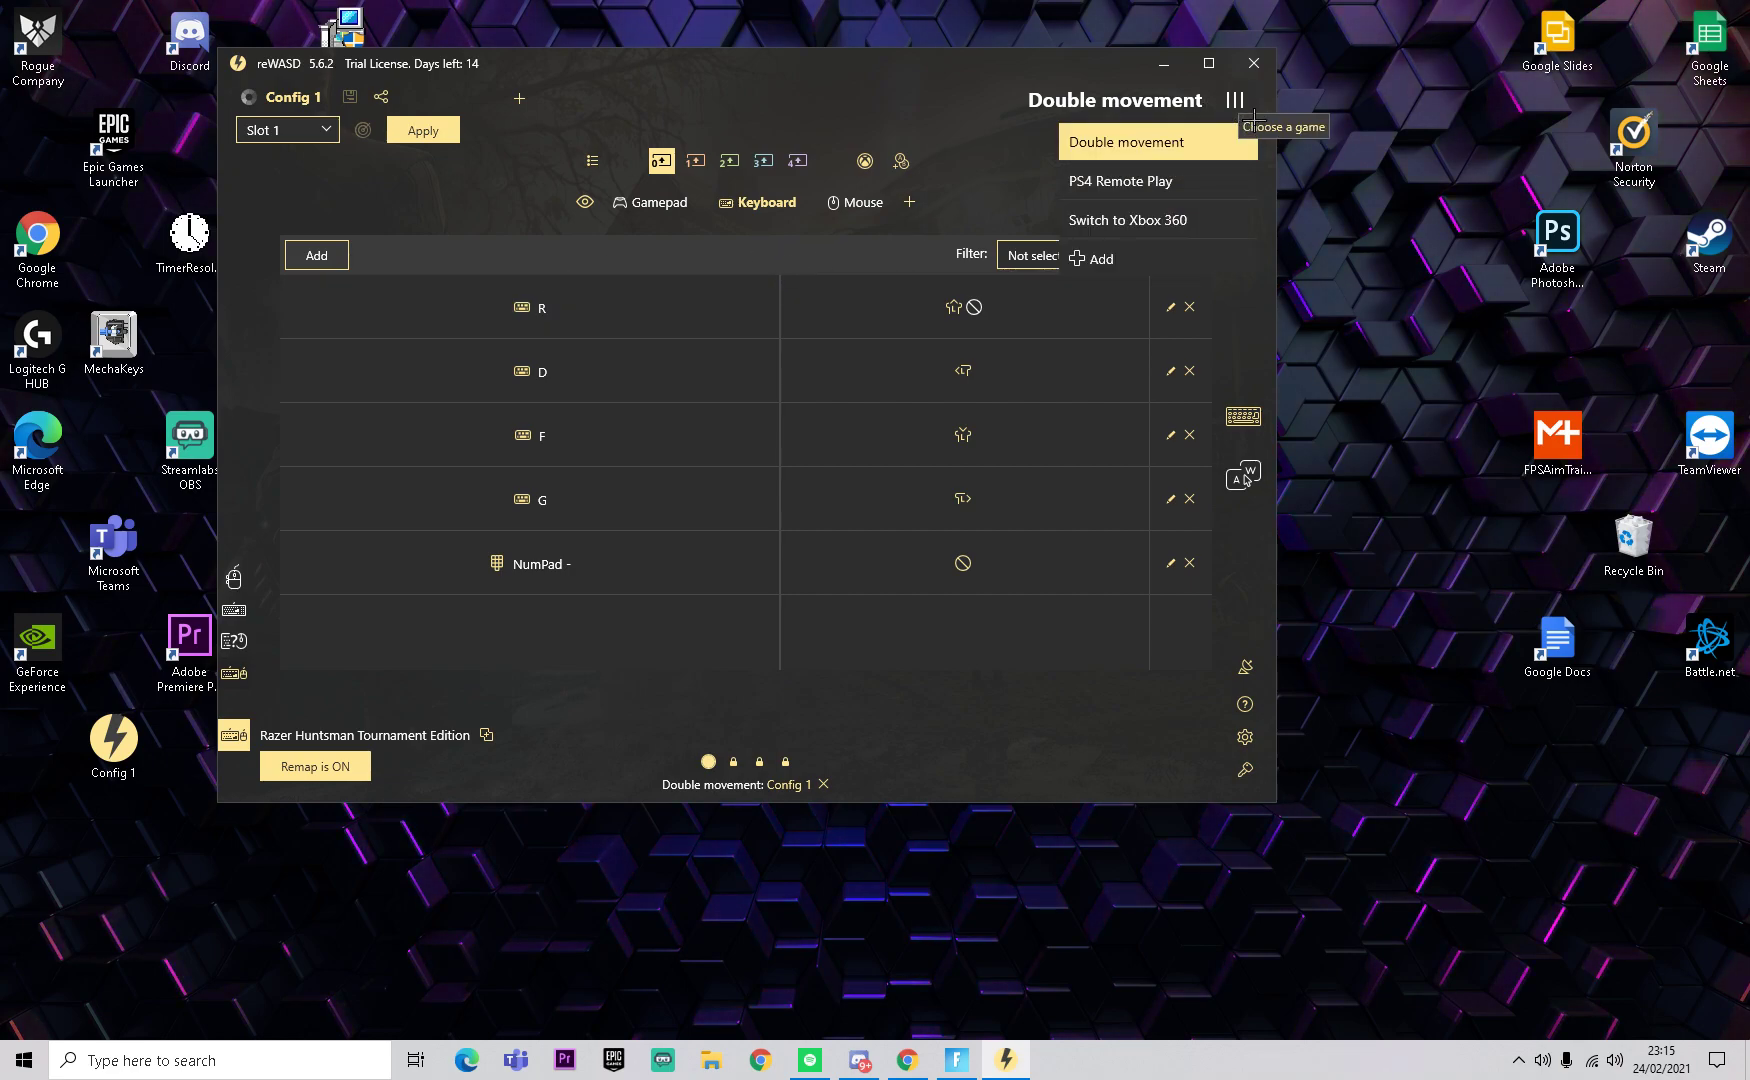
click(1146, 268)
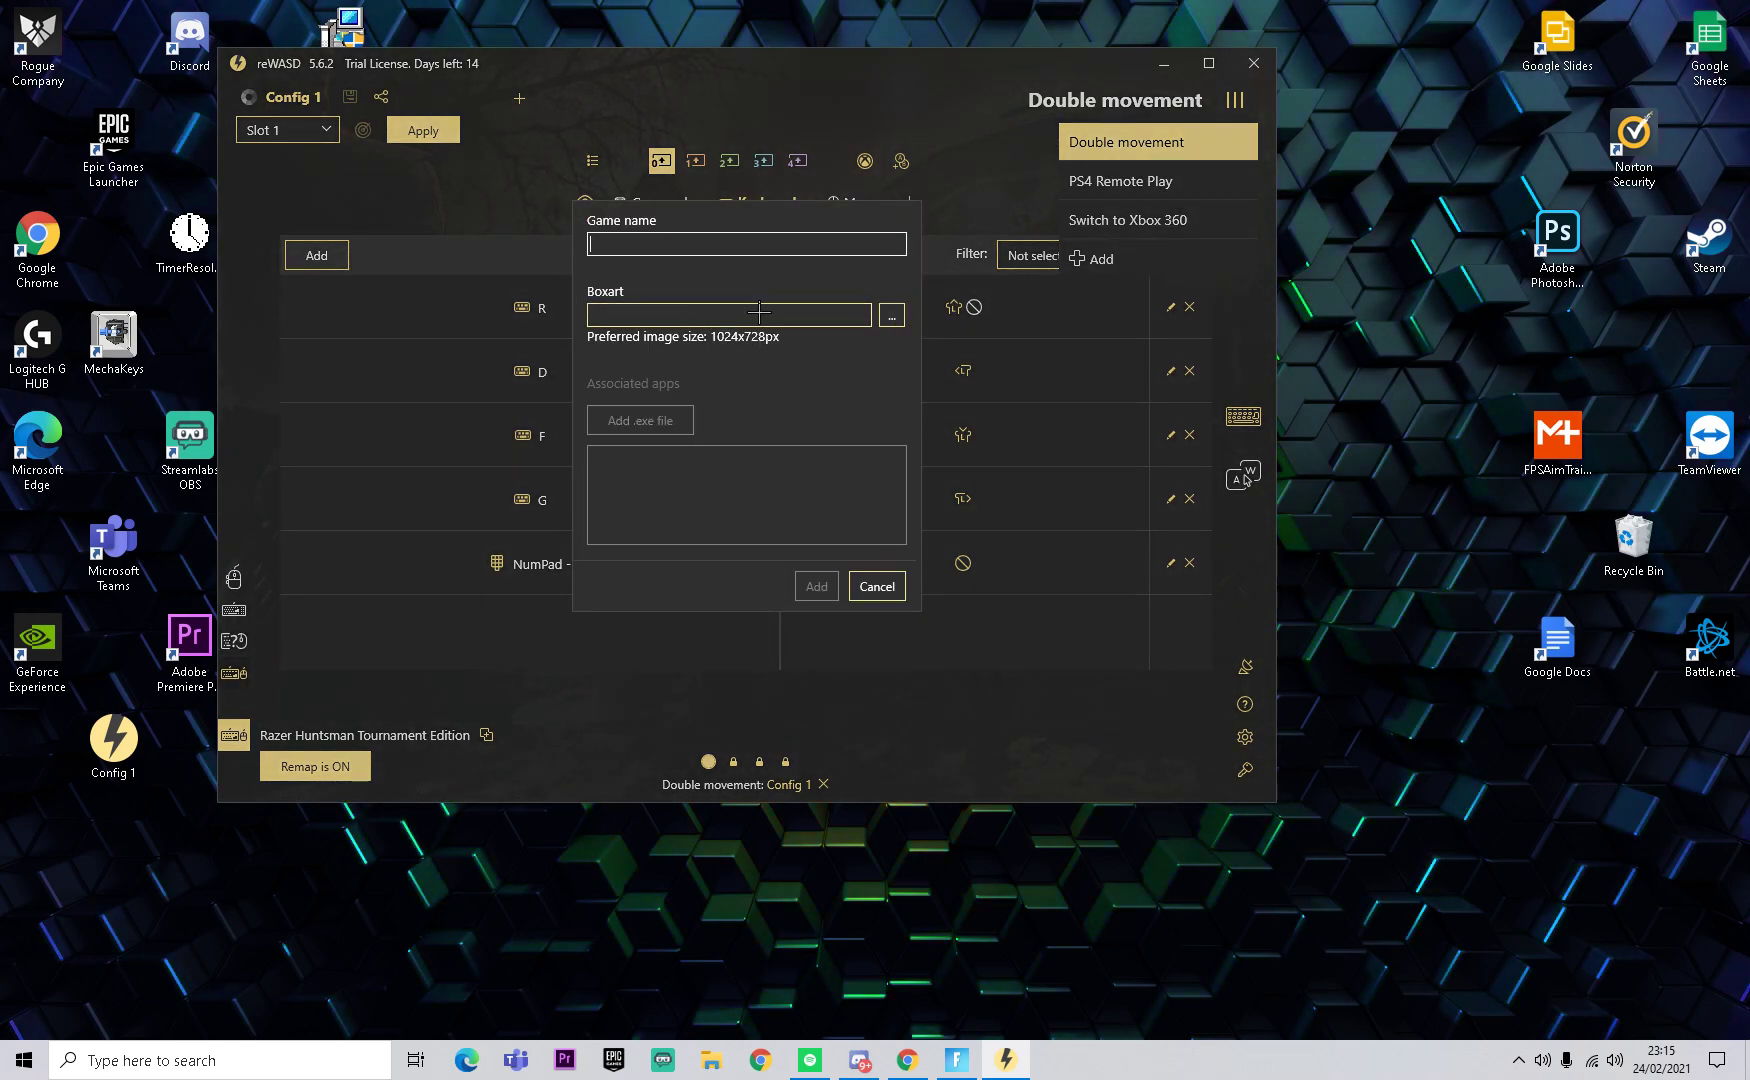
click(892, 316)
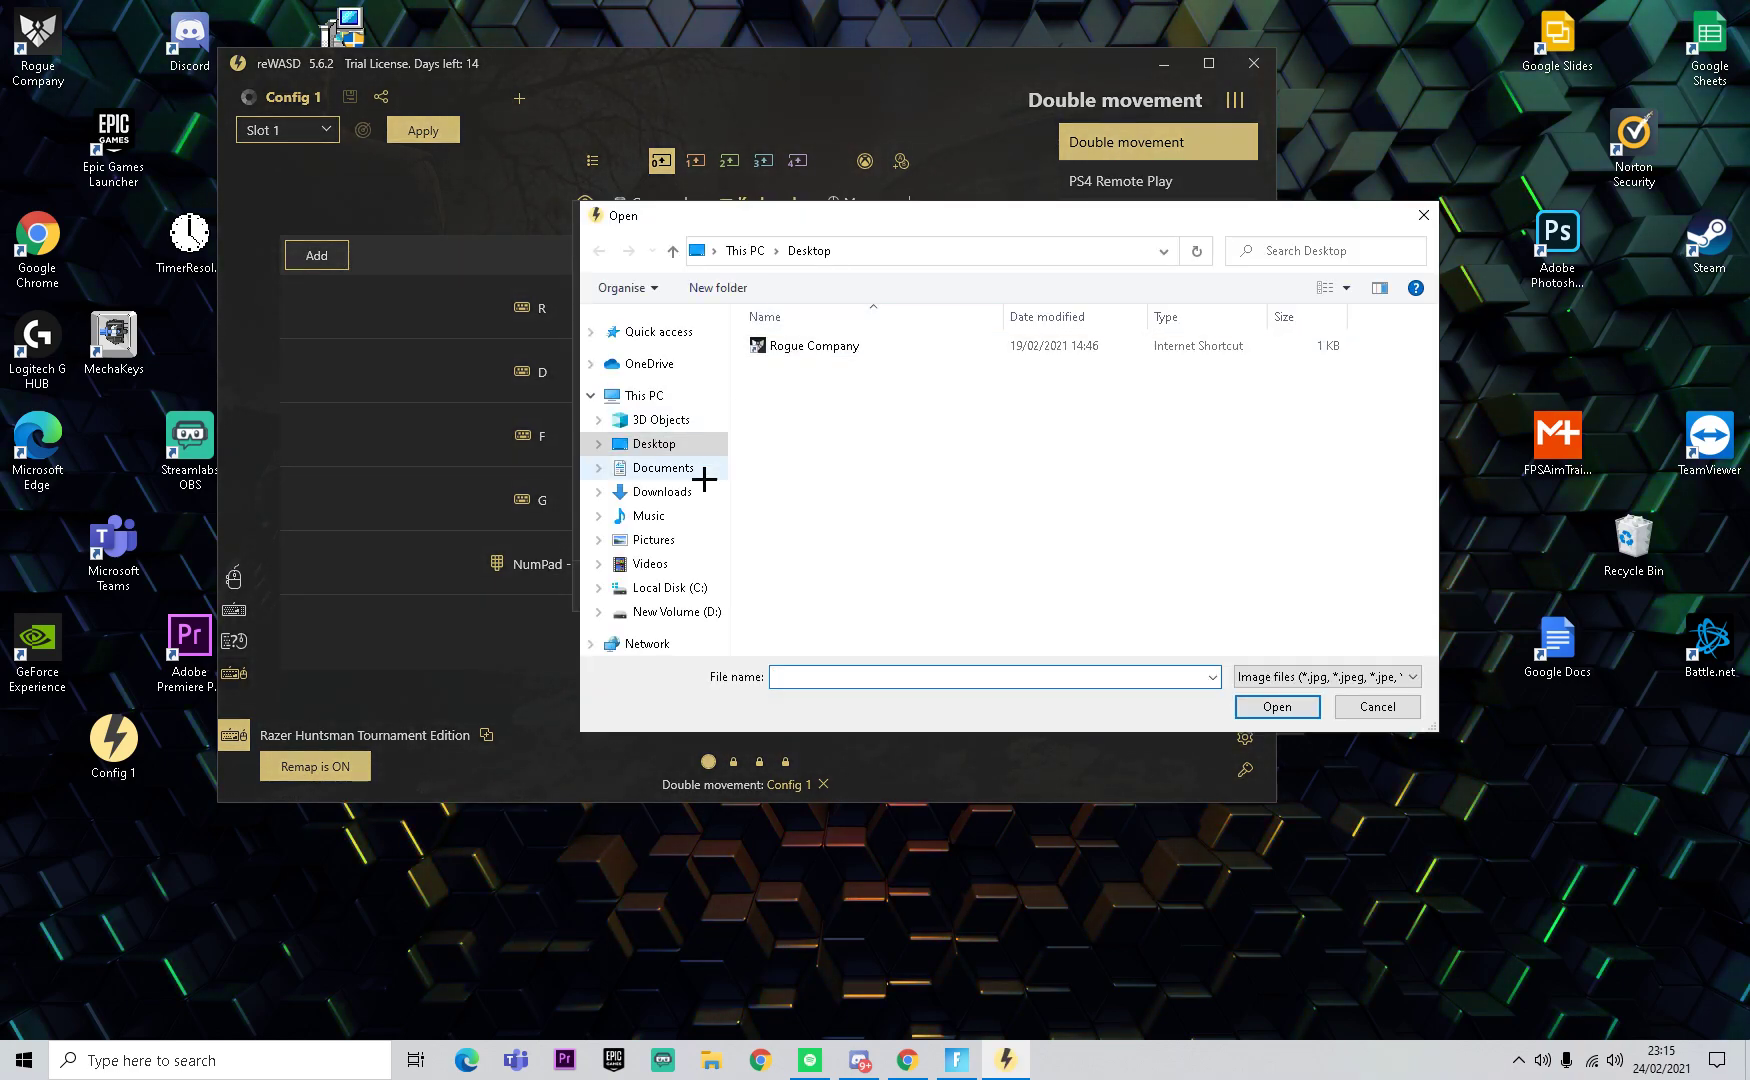
- Search This PC for 'config' in the boxart file browser, then cancel it
click(684, 398)
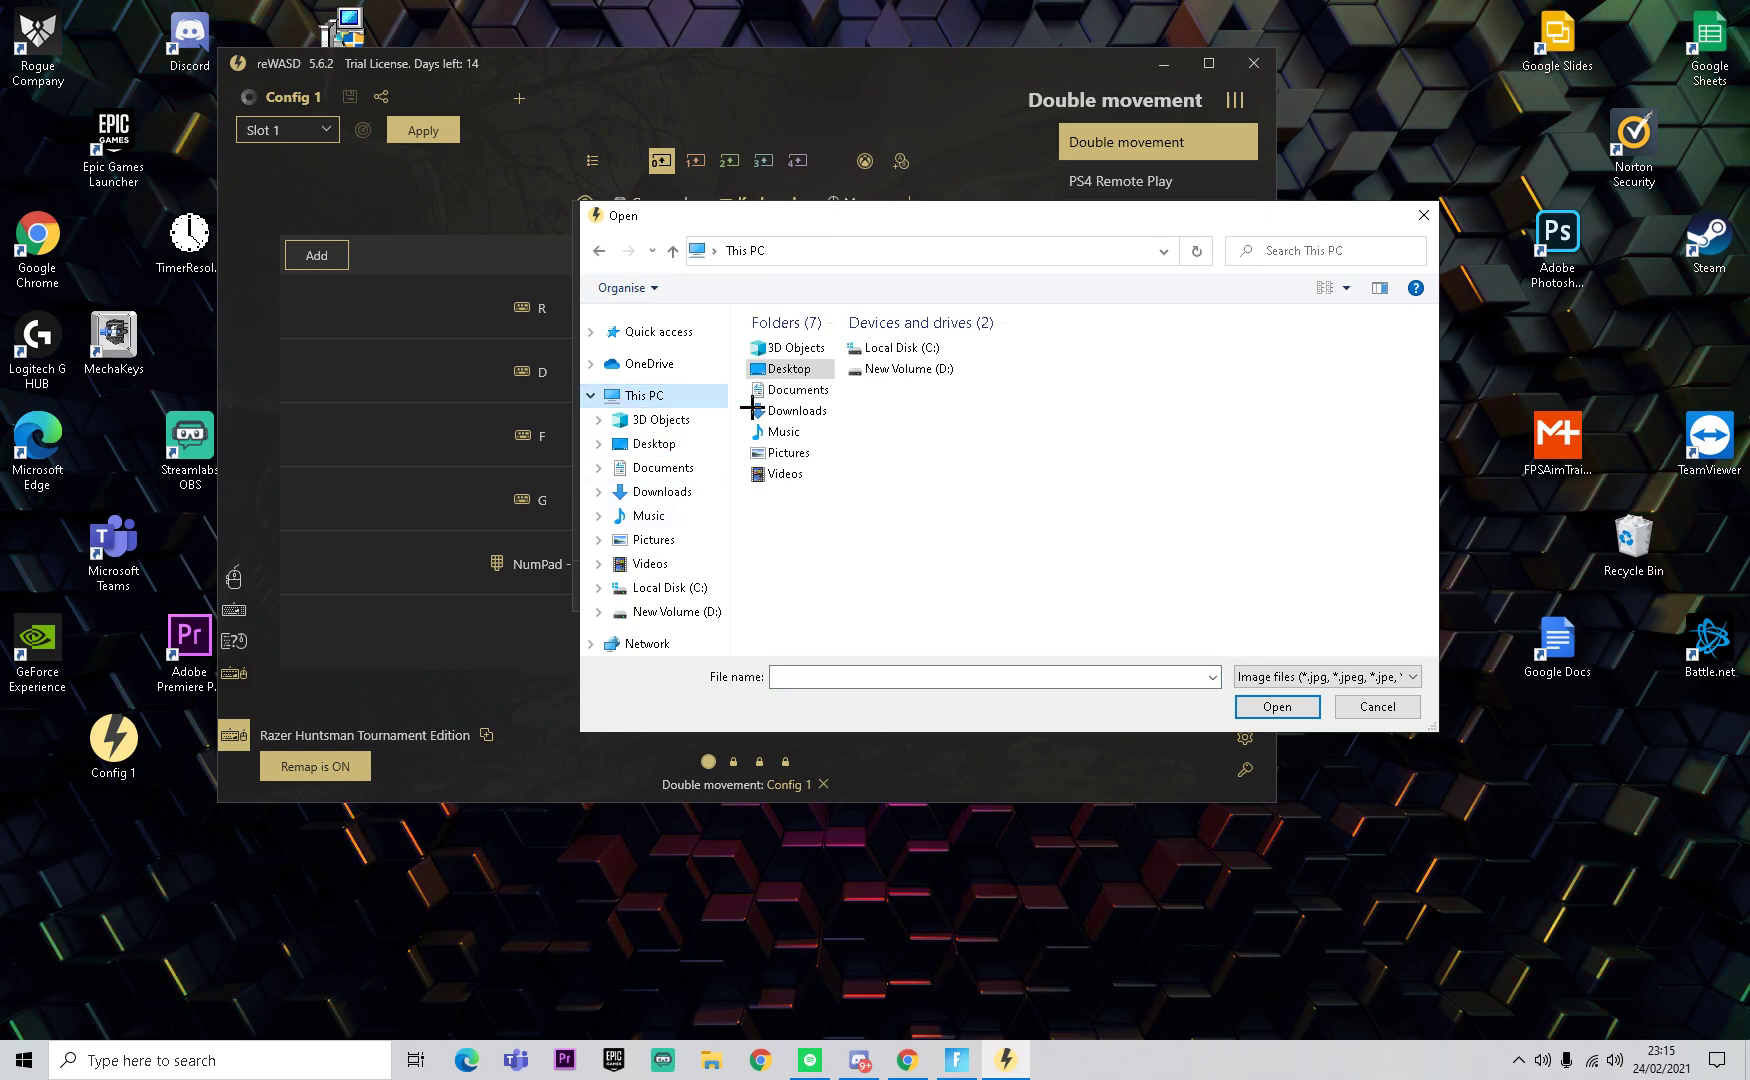
click(1313, 251)
text(cong)
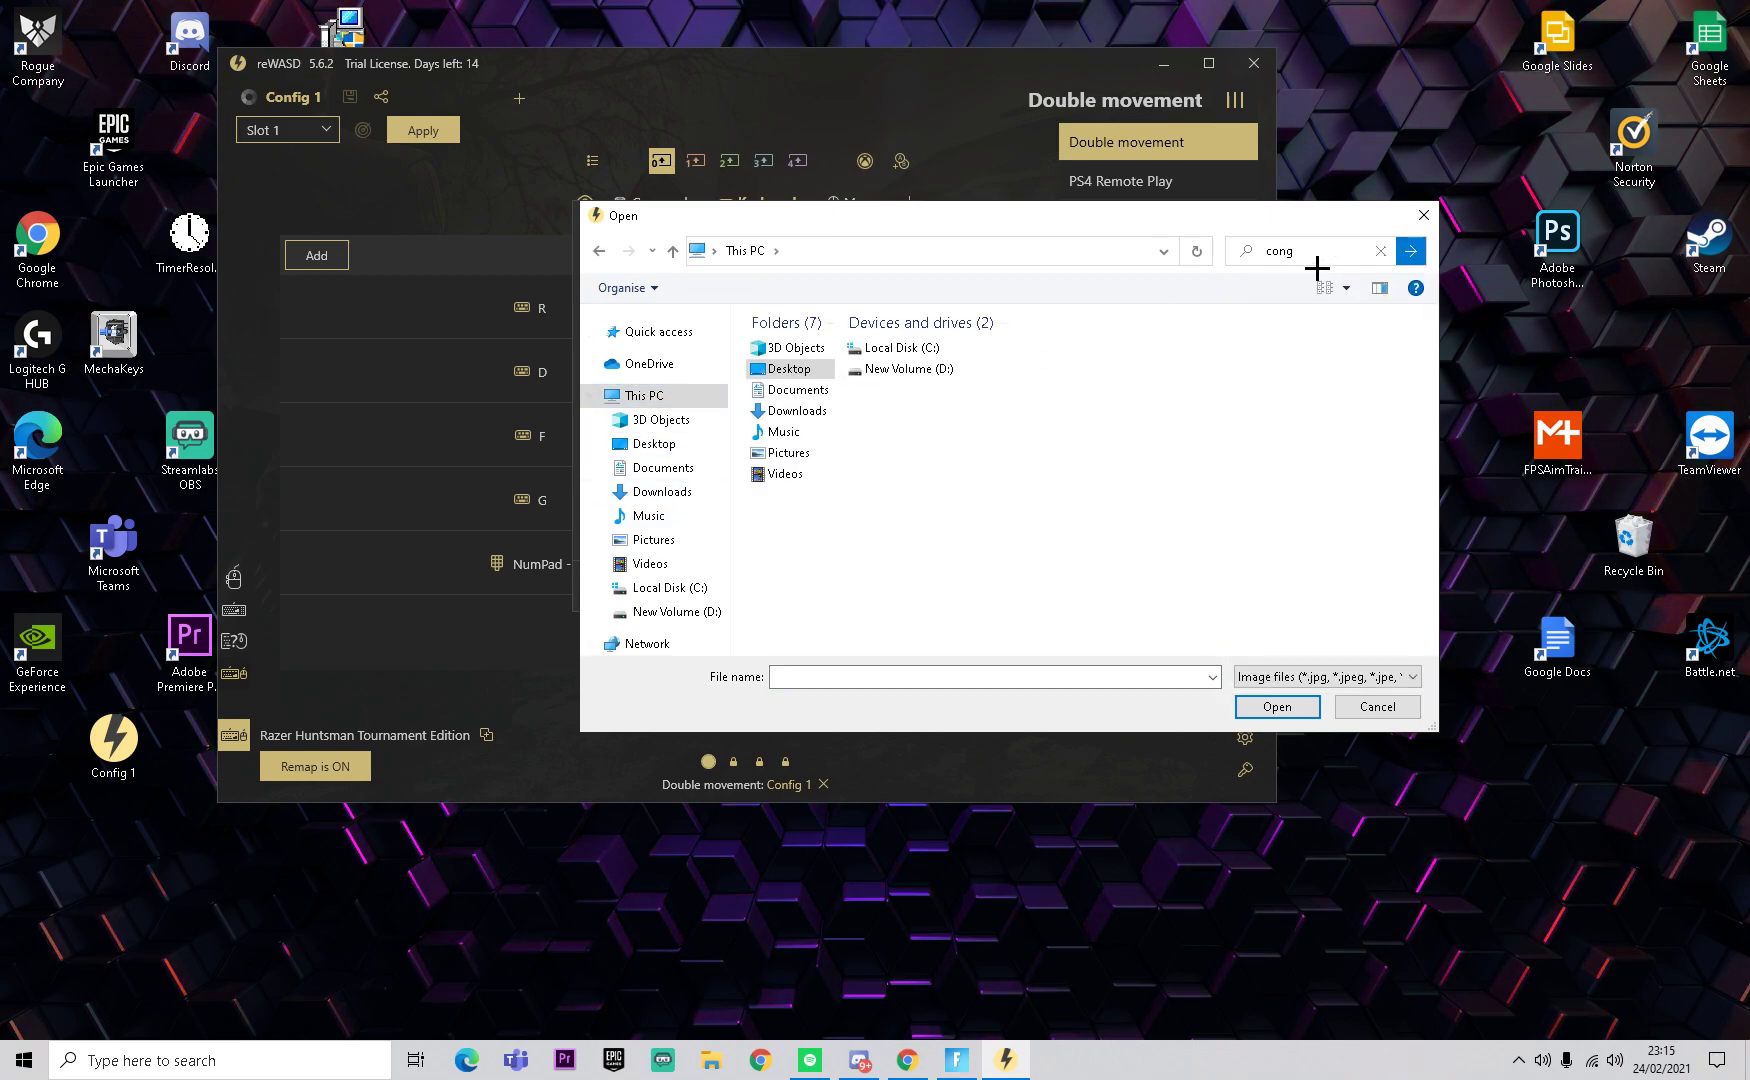
key(Return)
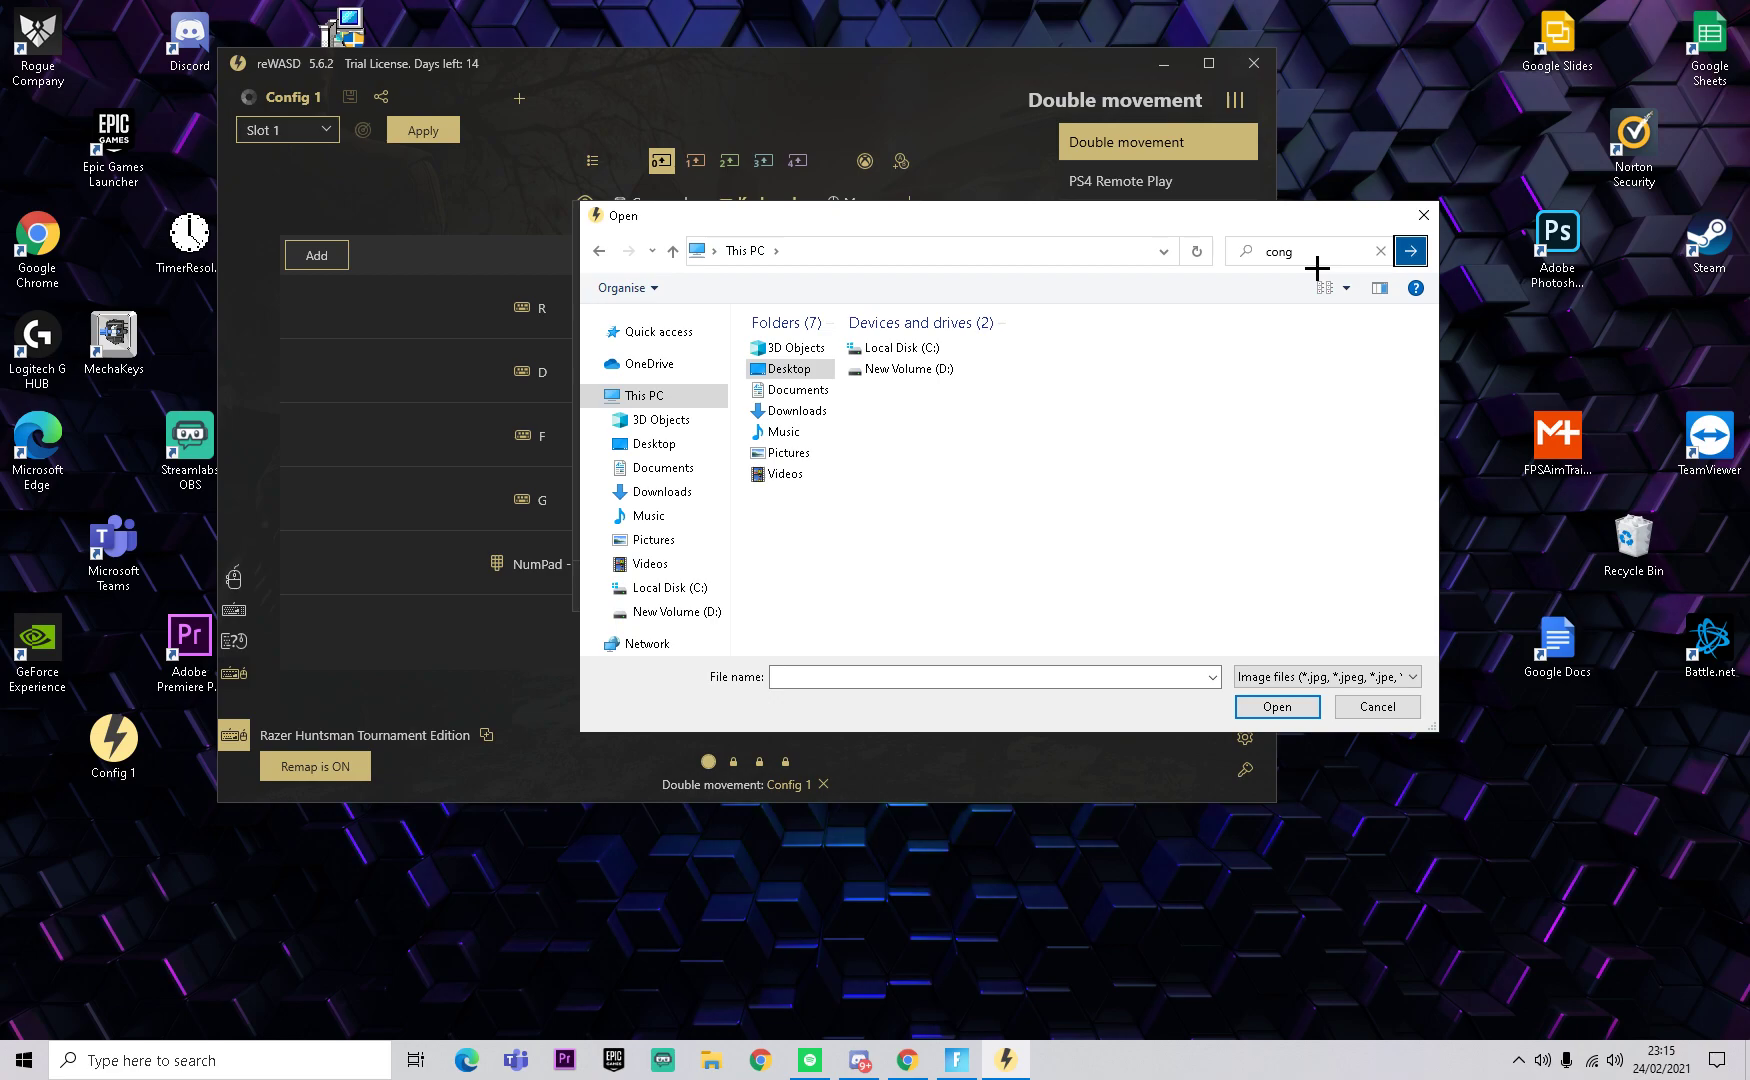
text(f)
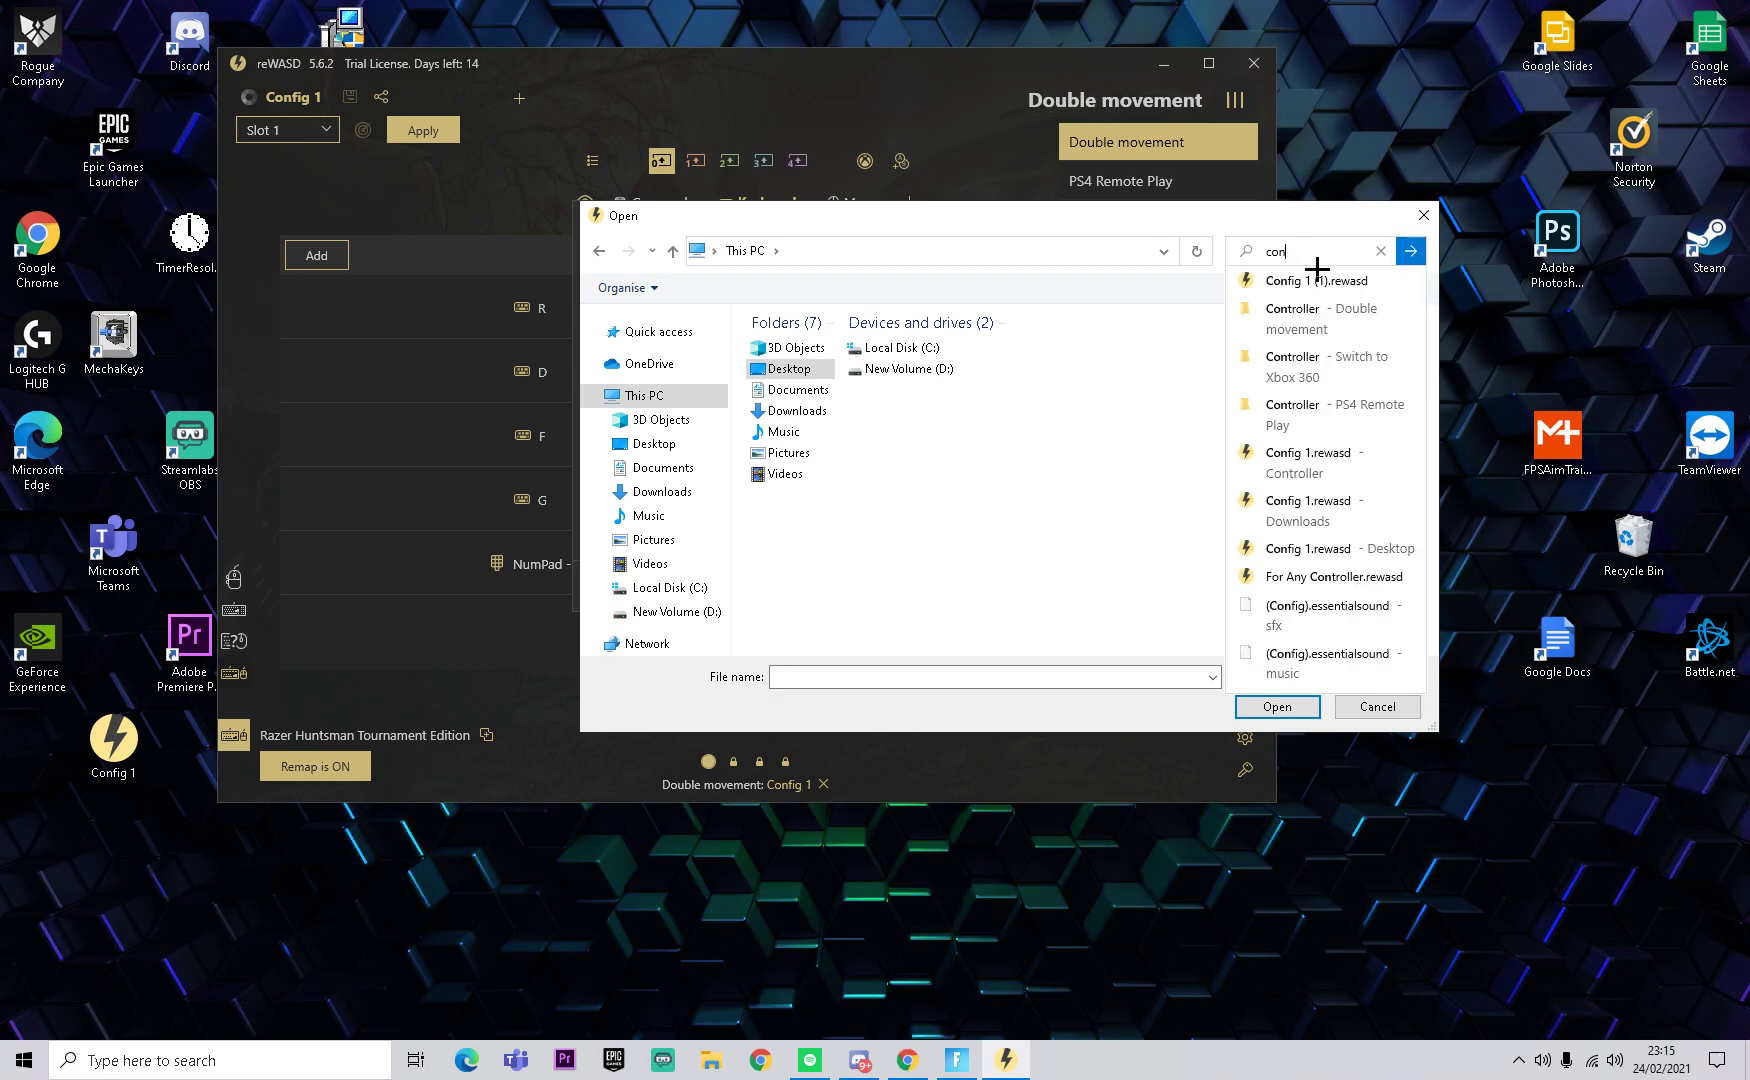
text(ig)
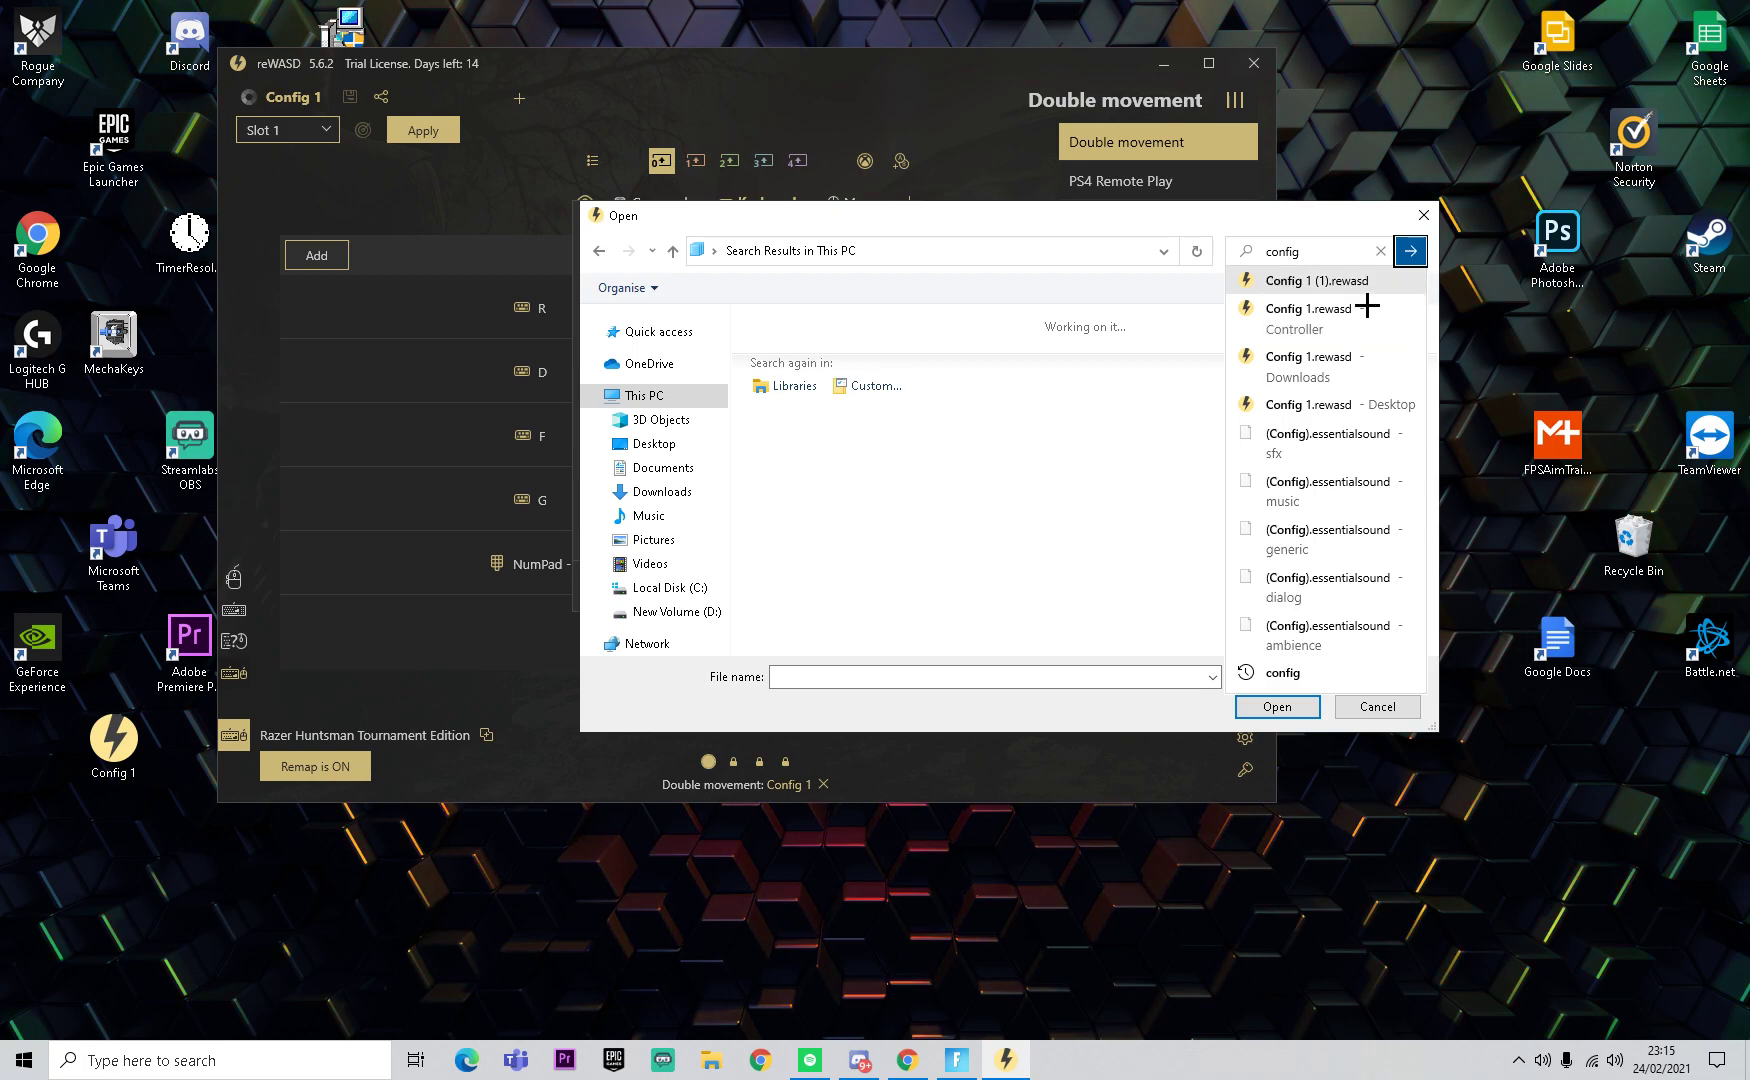
click(1378, 719)
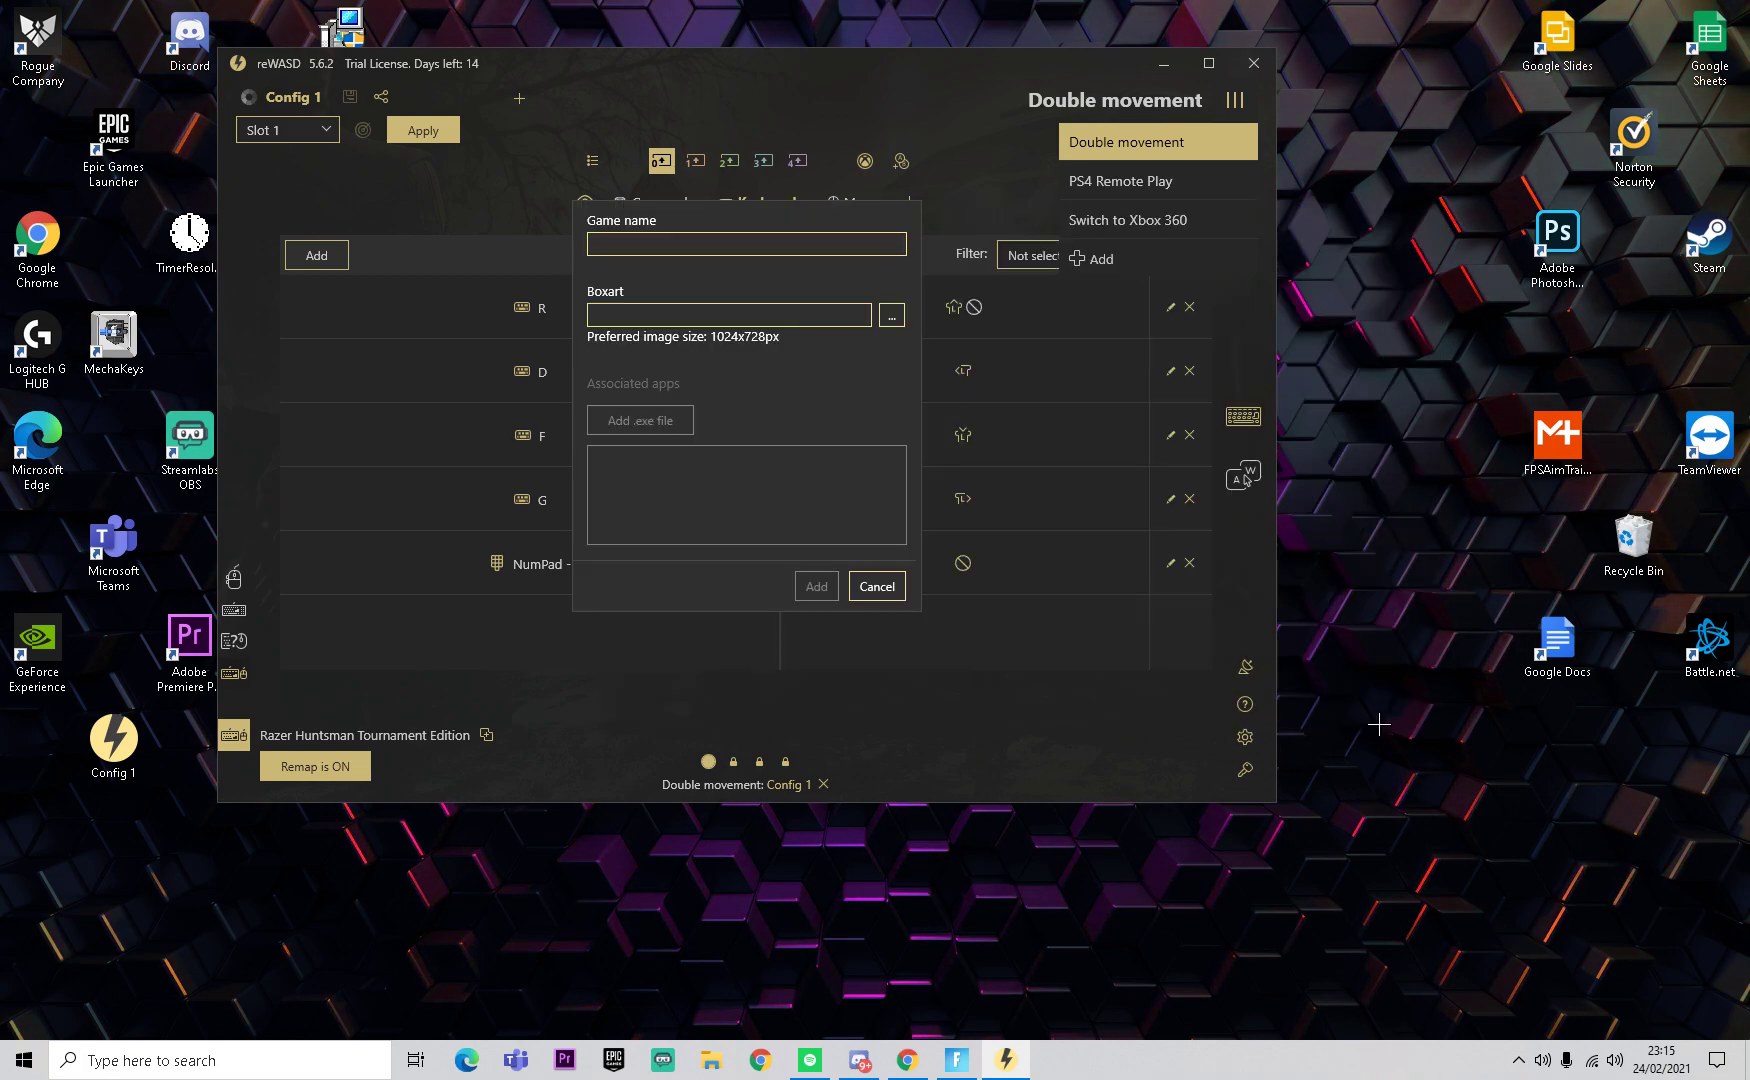
- Cancel the Add game dialog, close the games list, and open the F key's Down mapping
click(874, 601)
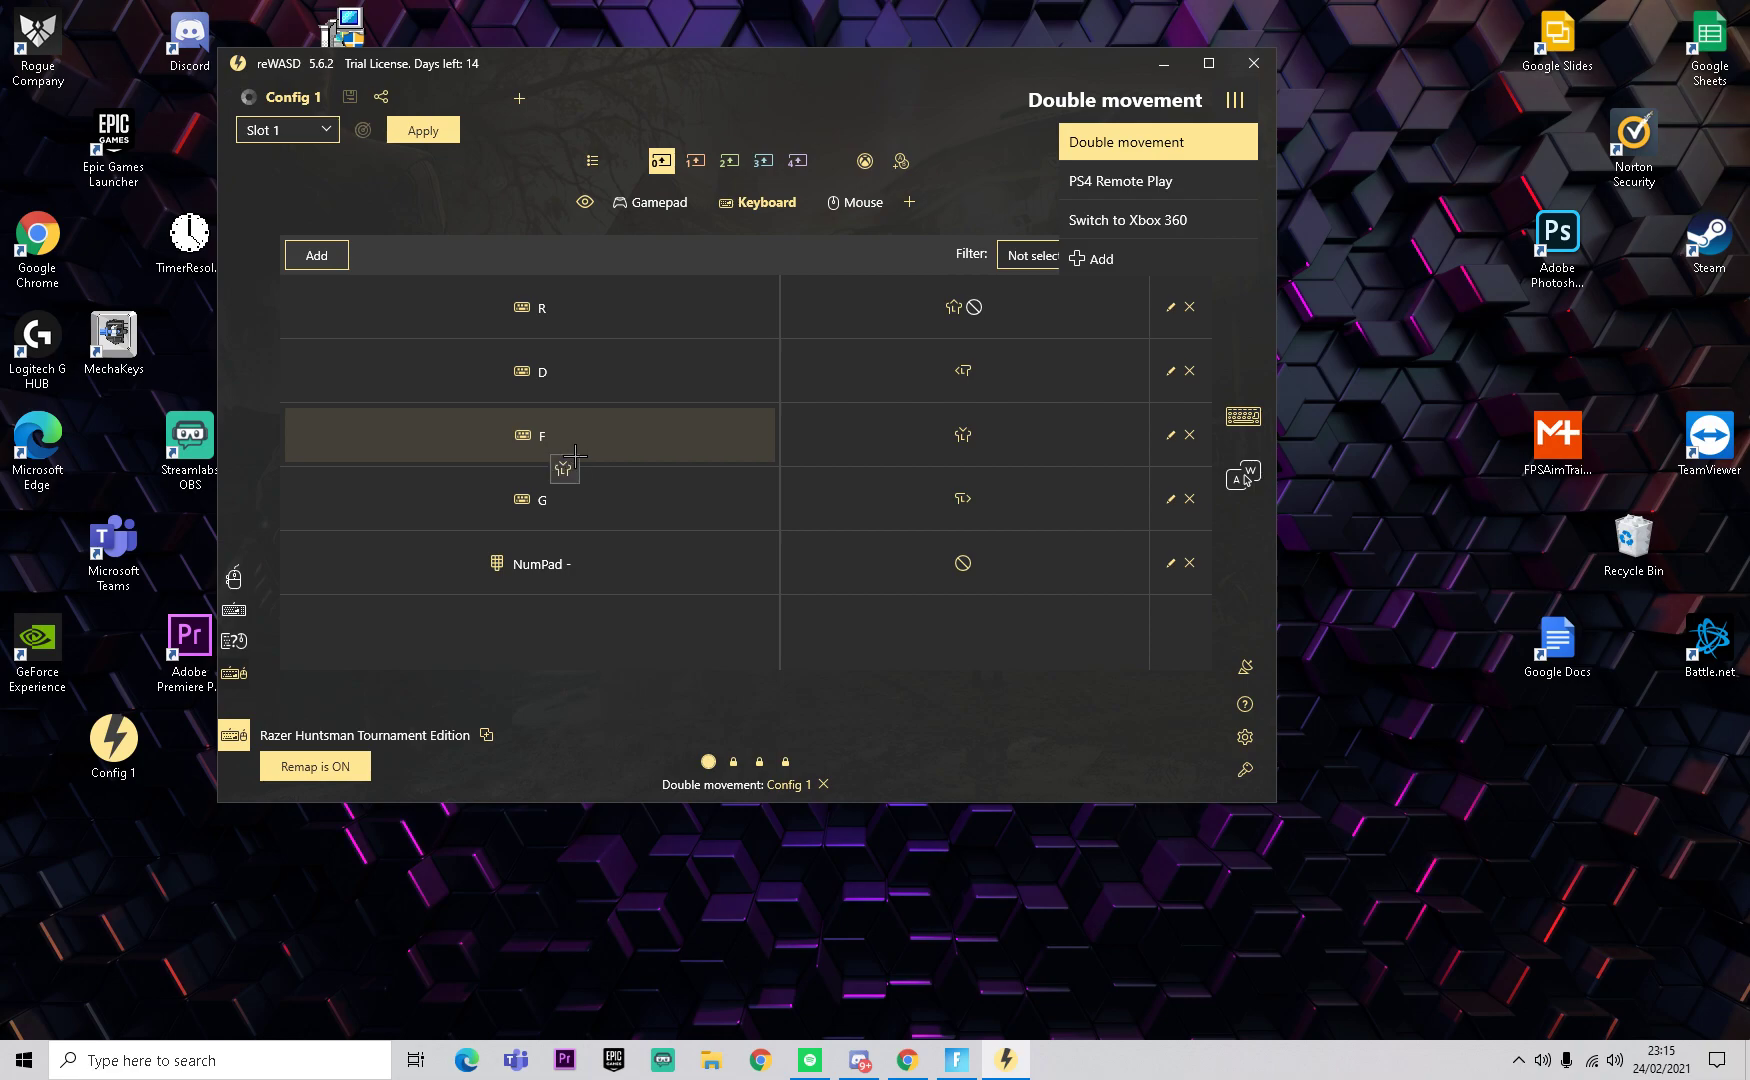
click(963, 460)
click(963, 452)
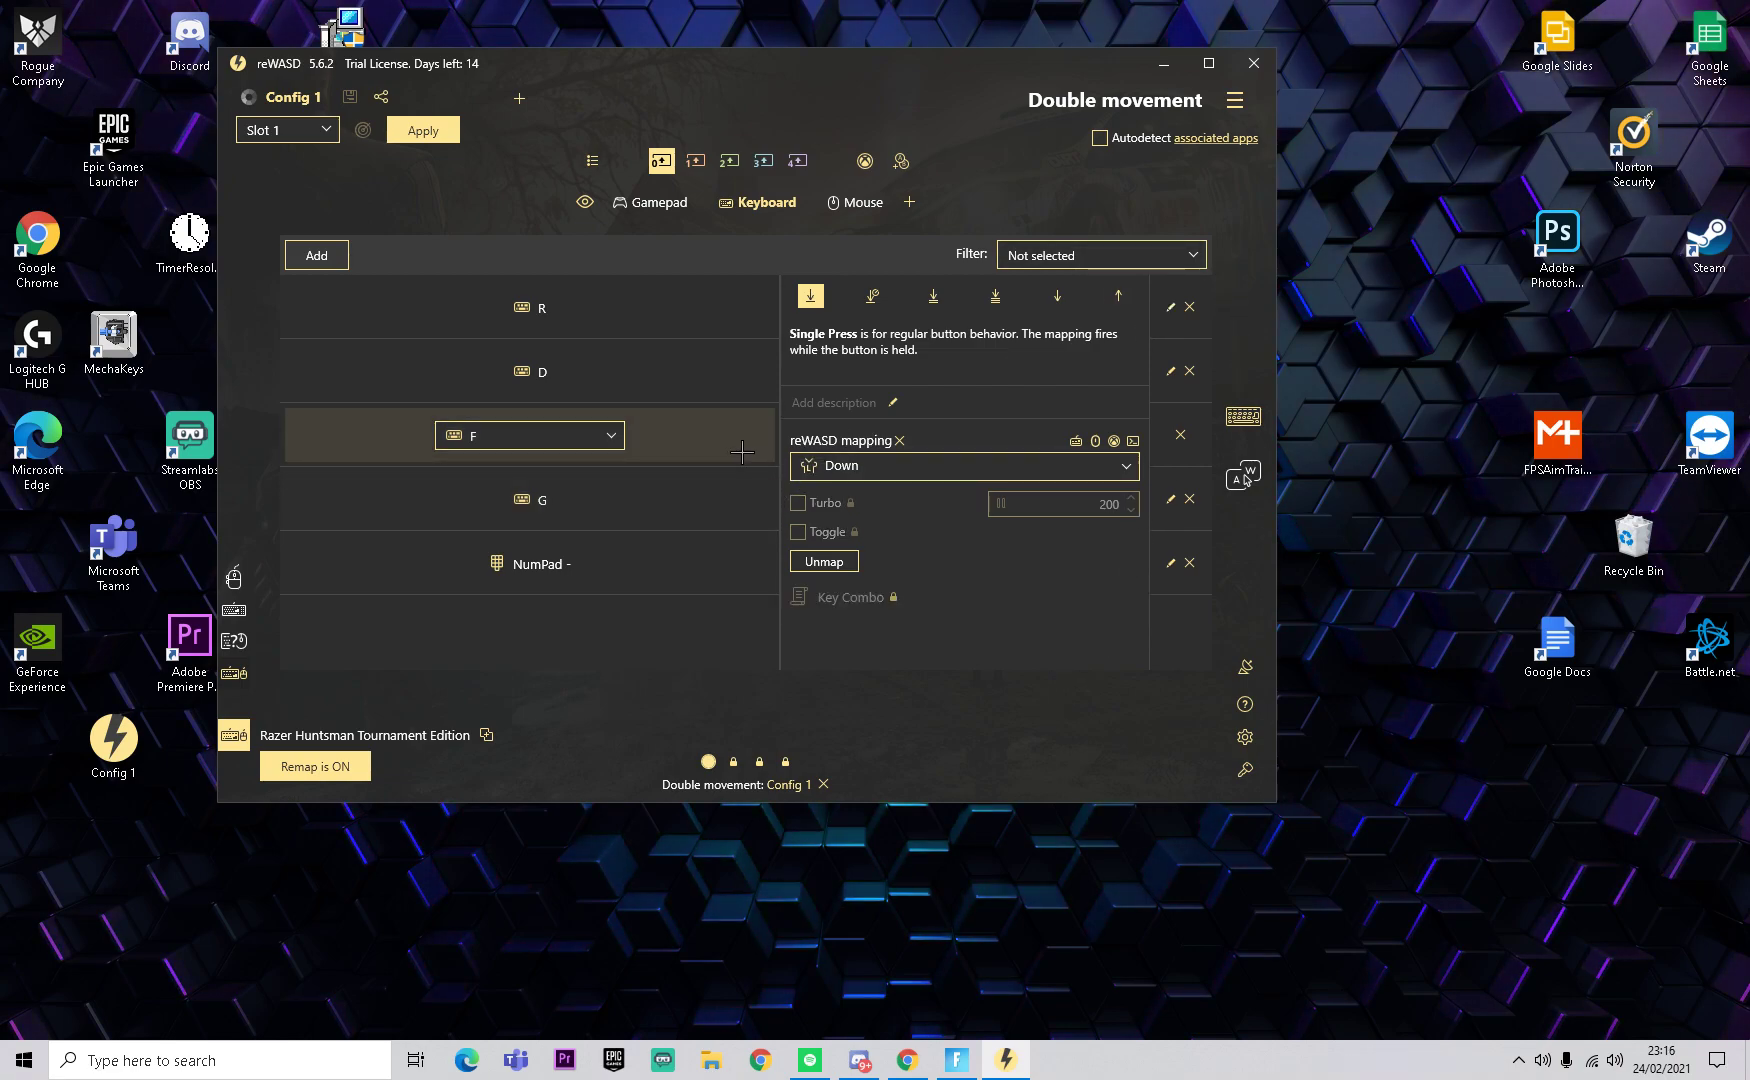
- Review the F row's key and Down stick-direction dropdowns, then close the editor
click(610, 435)
click(547, 458)
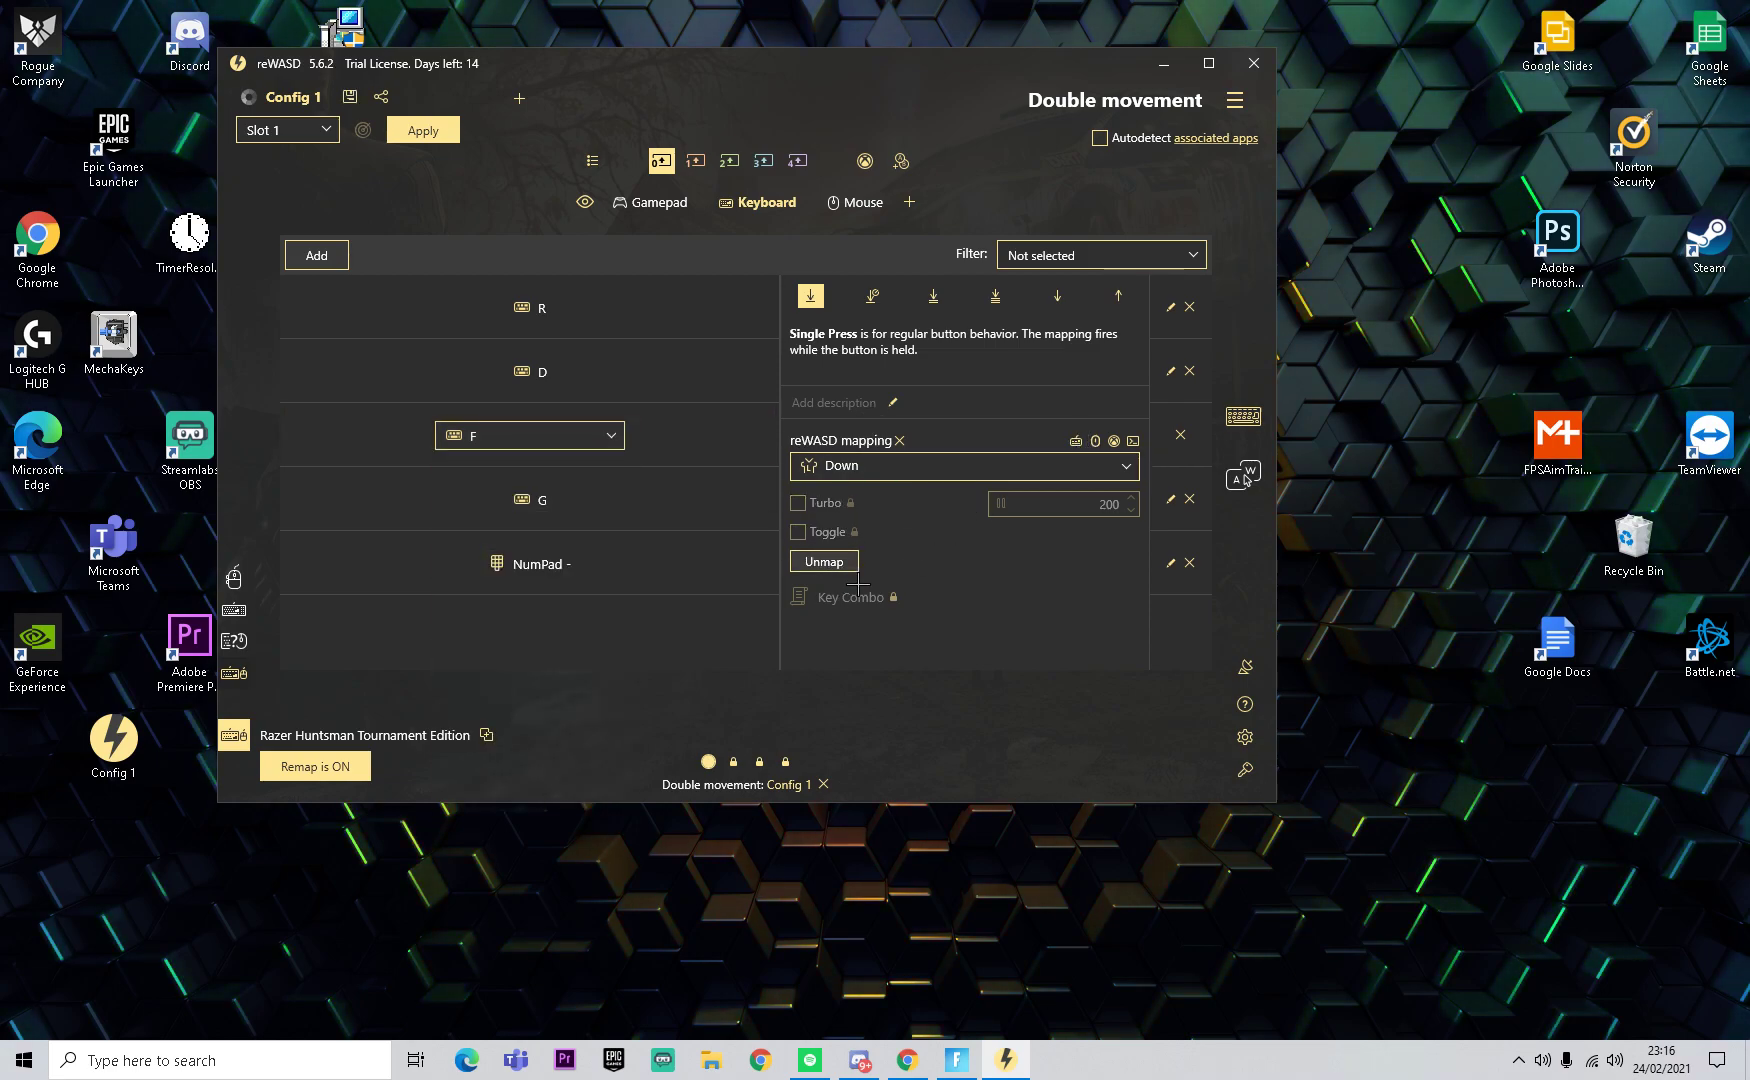
click(1126, 473)
click(1100, 255)
click(931, 295)
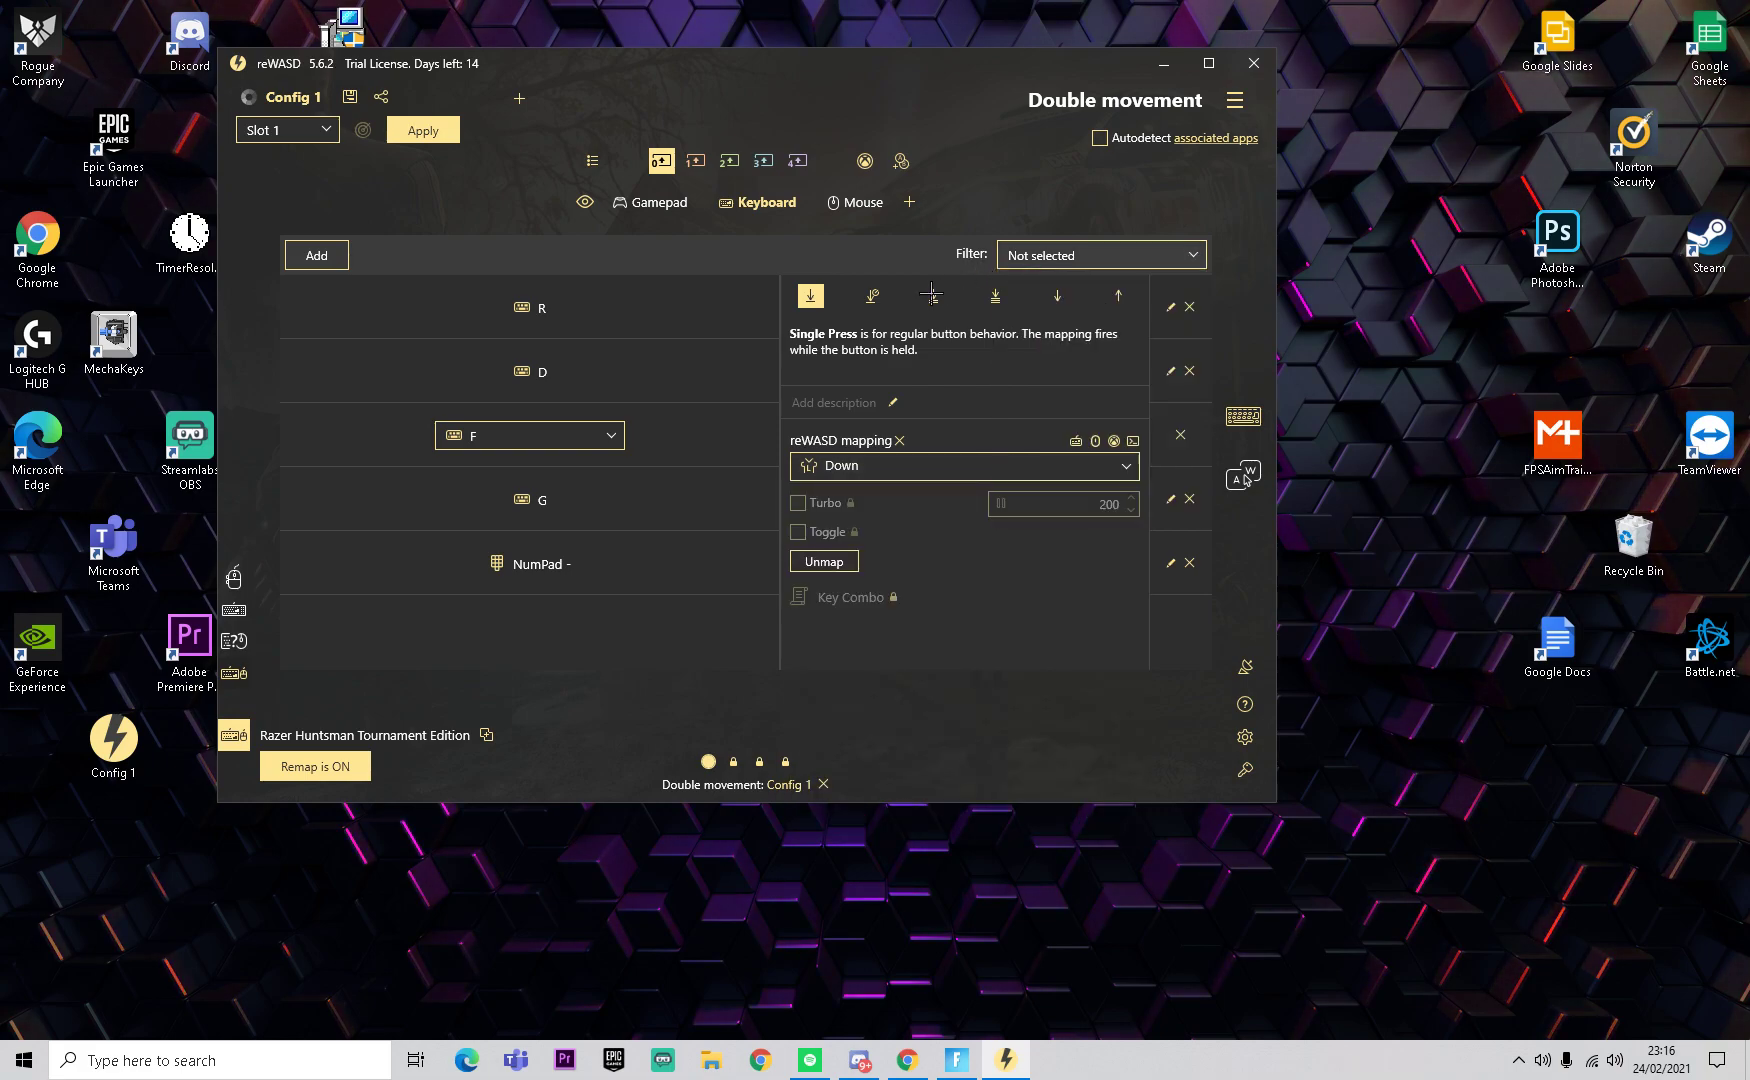
click(633, 244)
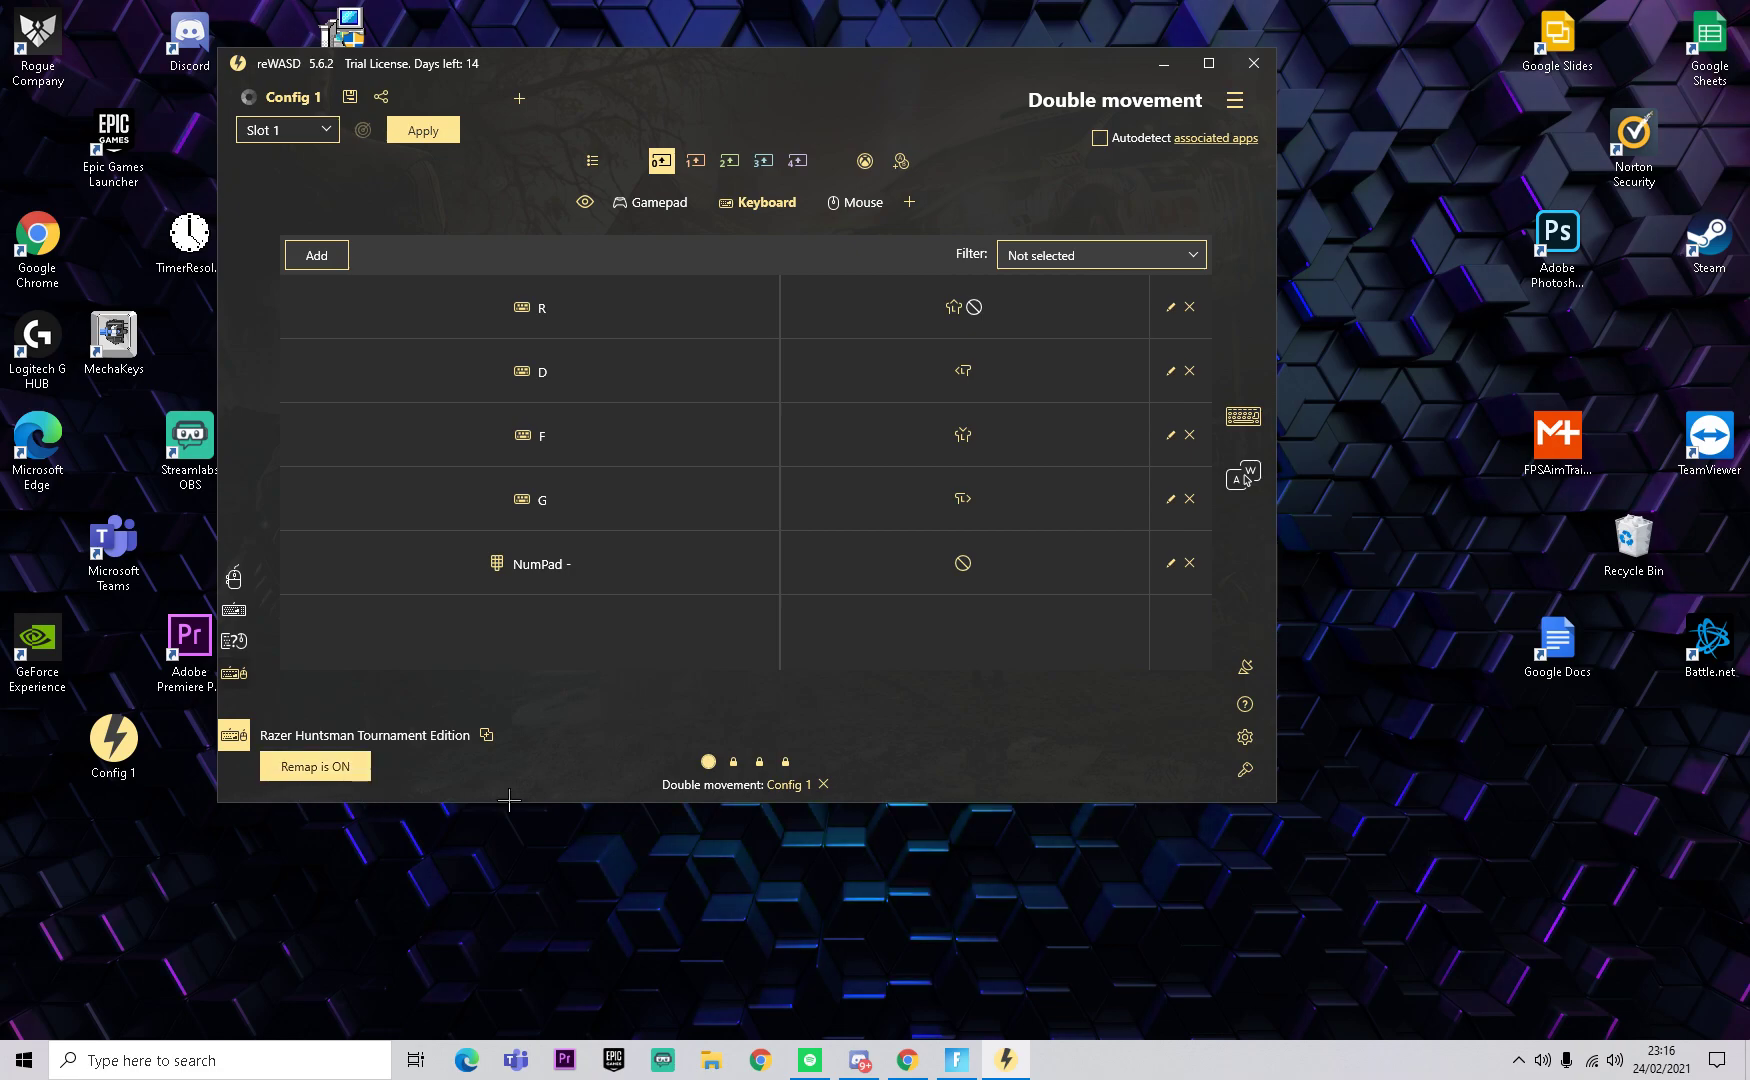
- Check that reWASD's tray menu offers 'Turn Remap OFF', then dismiss it with remap left on
click(1518, 1060)
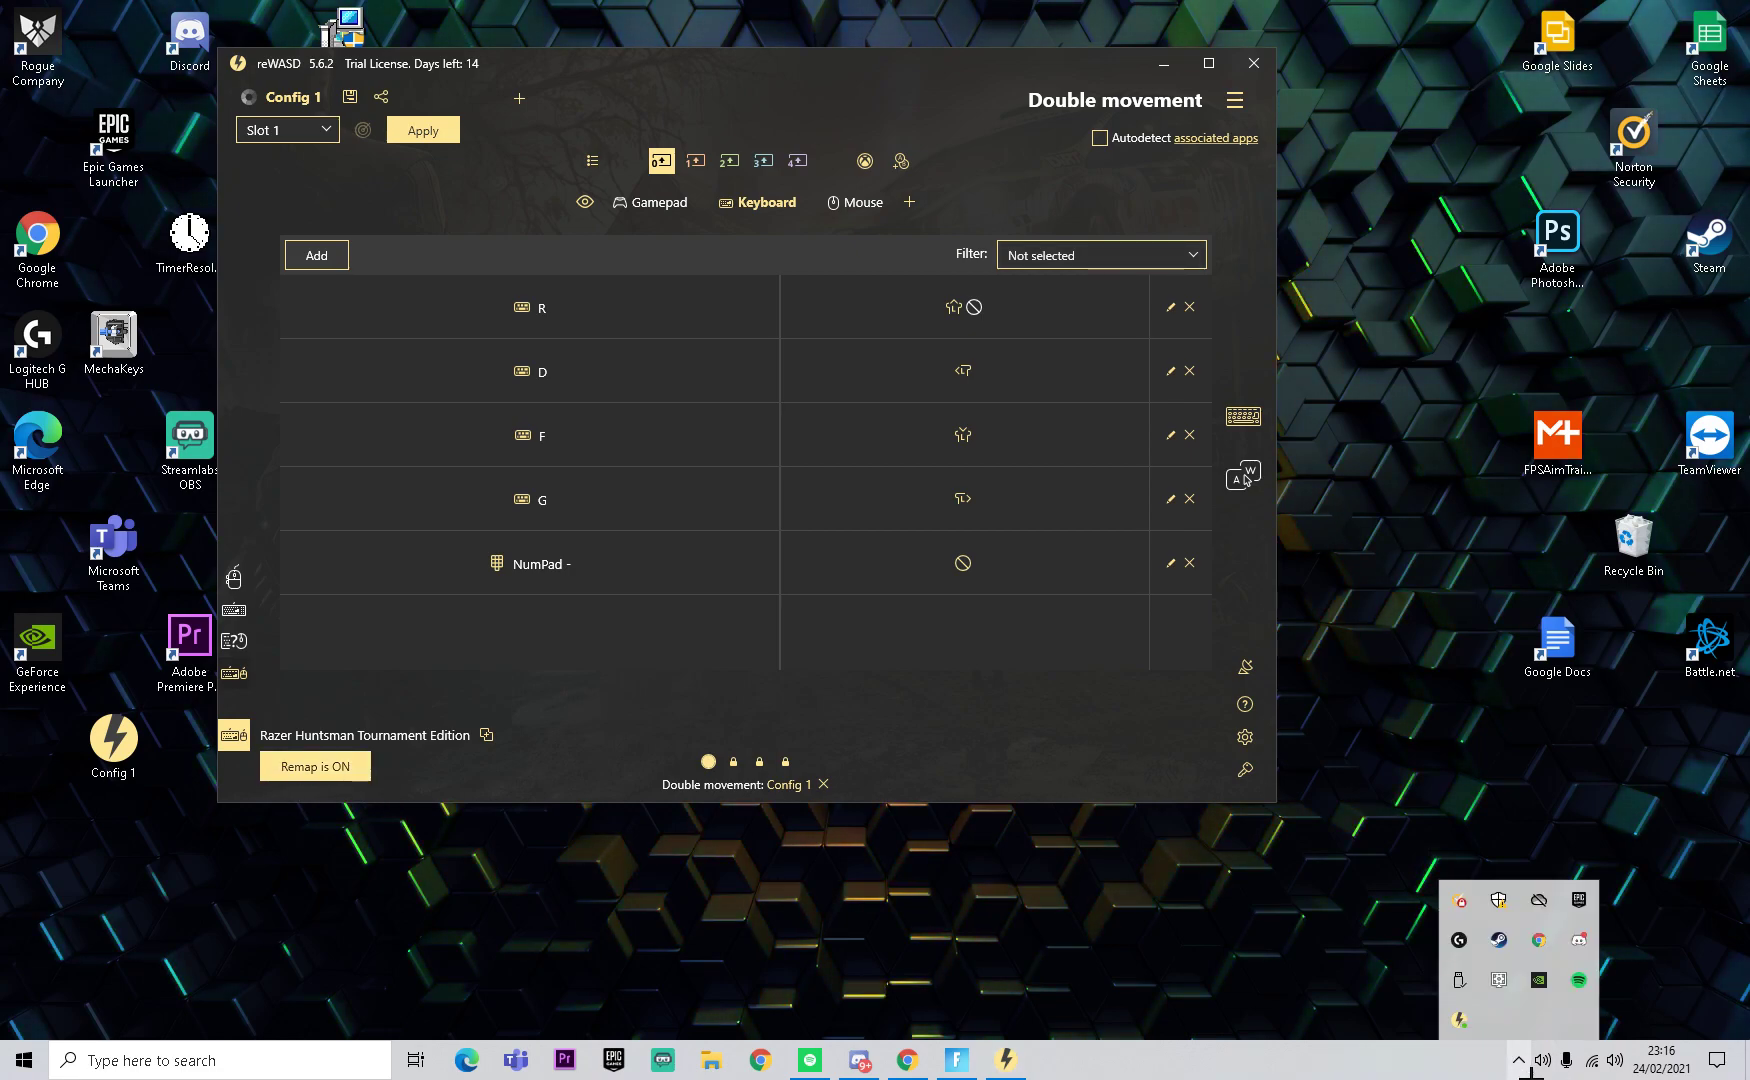
right_click(1460, 1019)
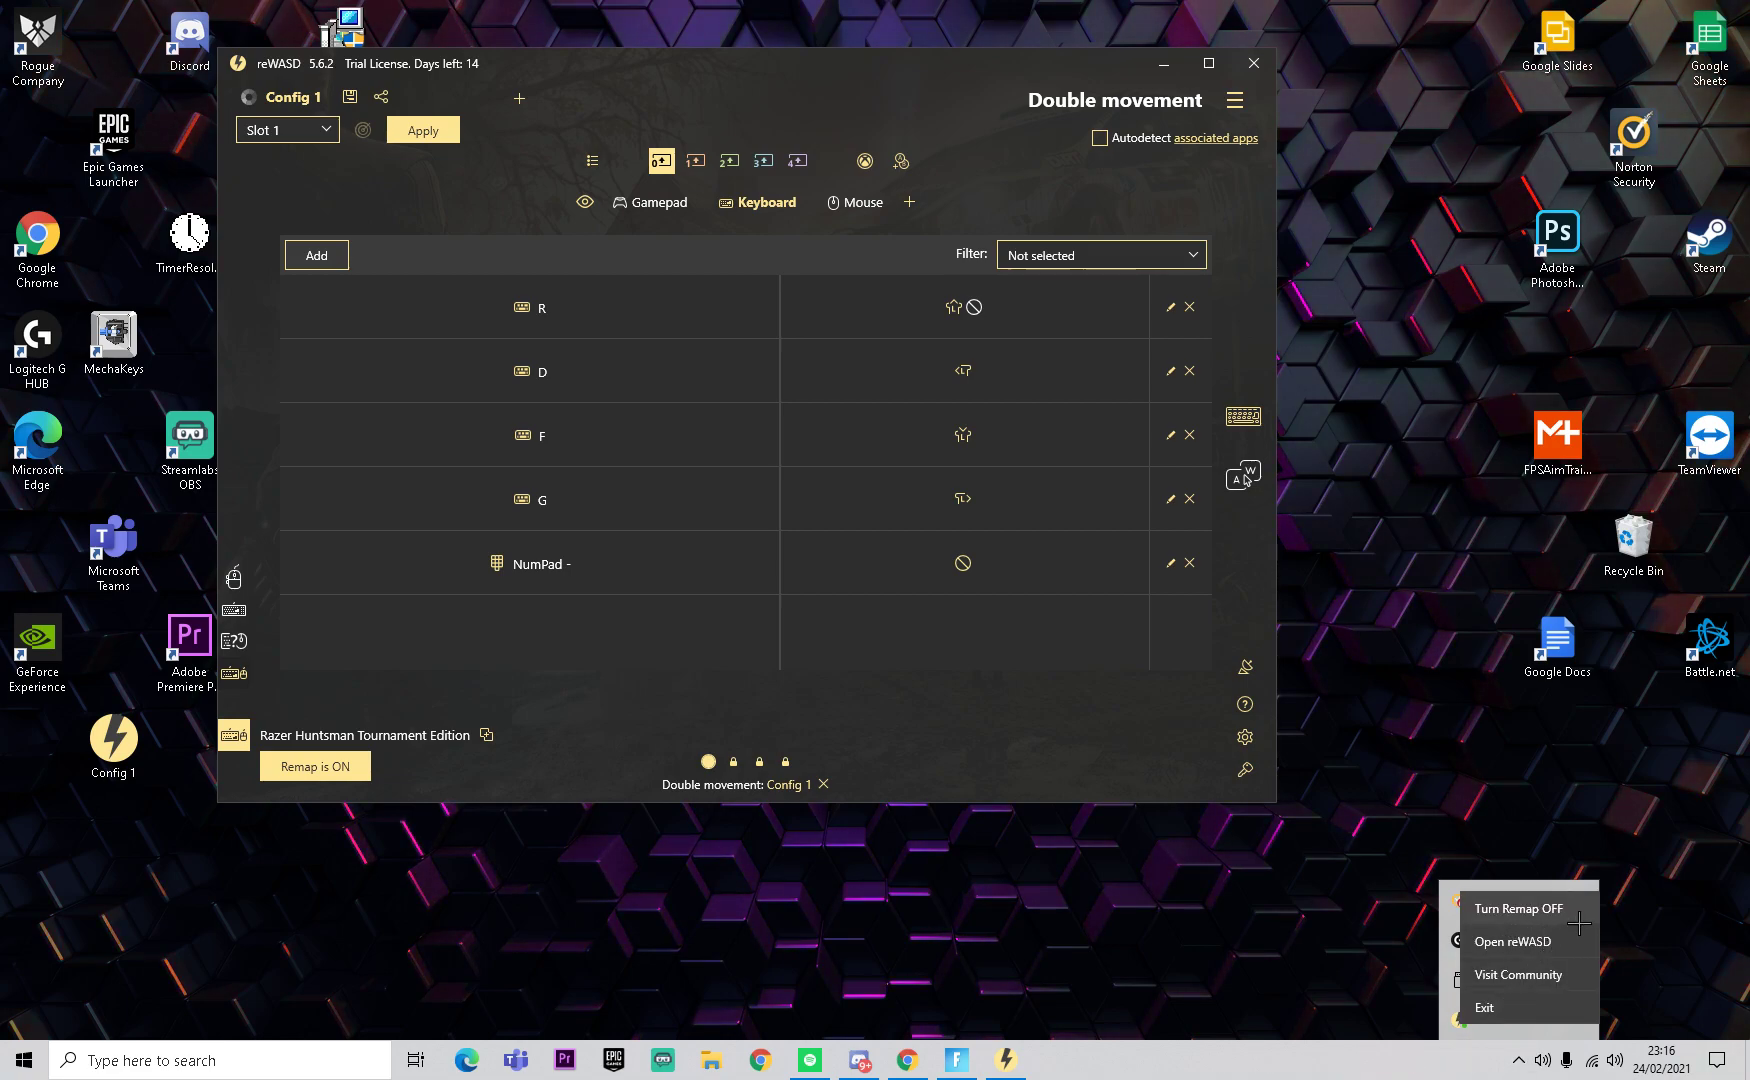
click(1155, 906)
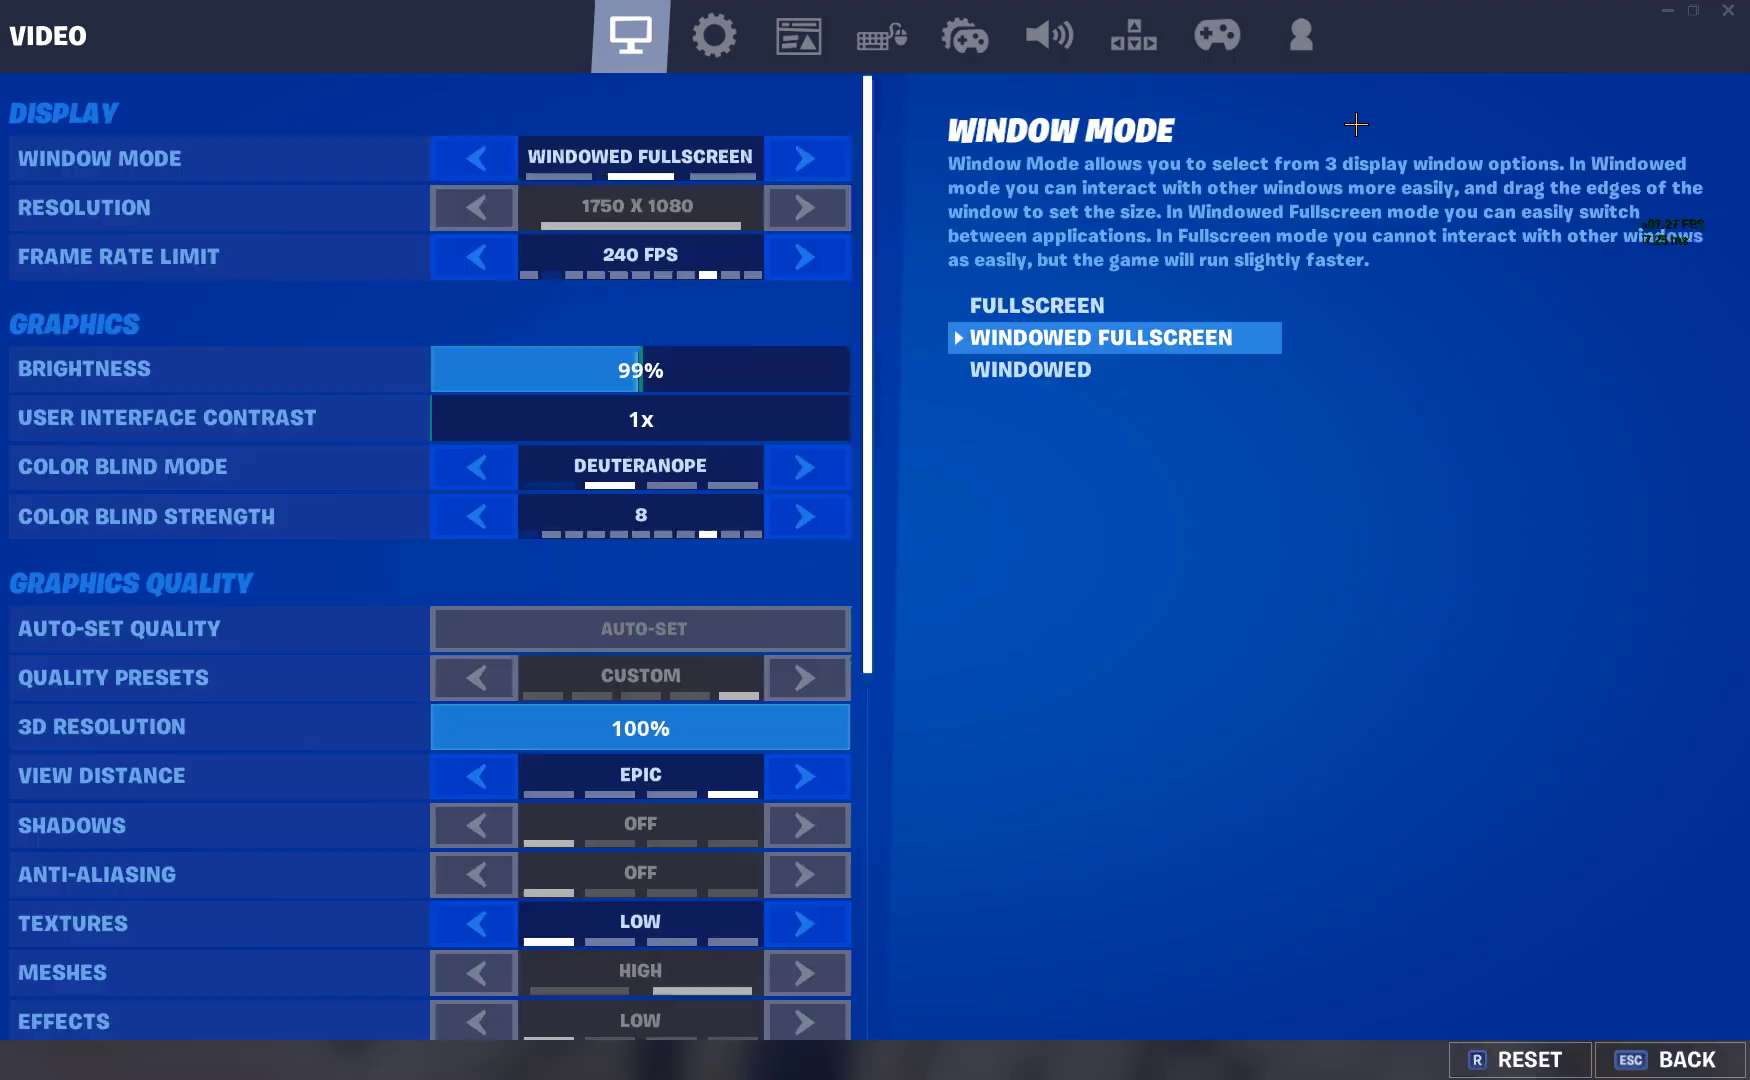
- Turn Lock Input Method As Mouse off, apply it, and test wall editing in-game
click(897, 55)
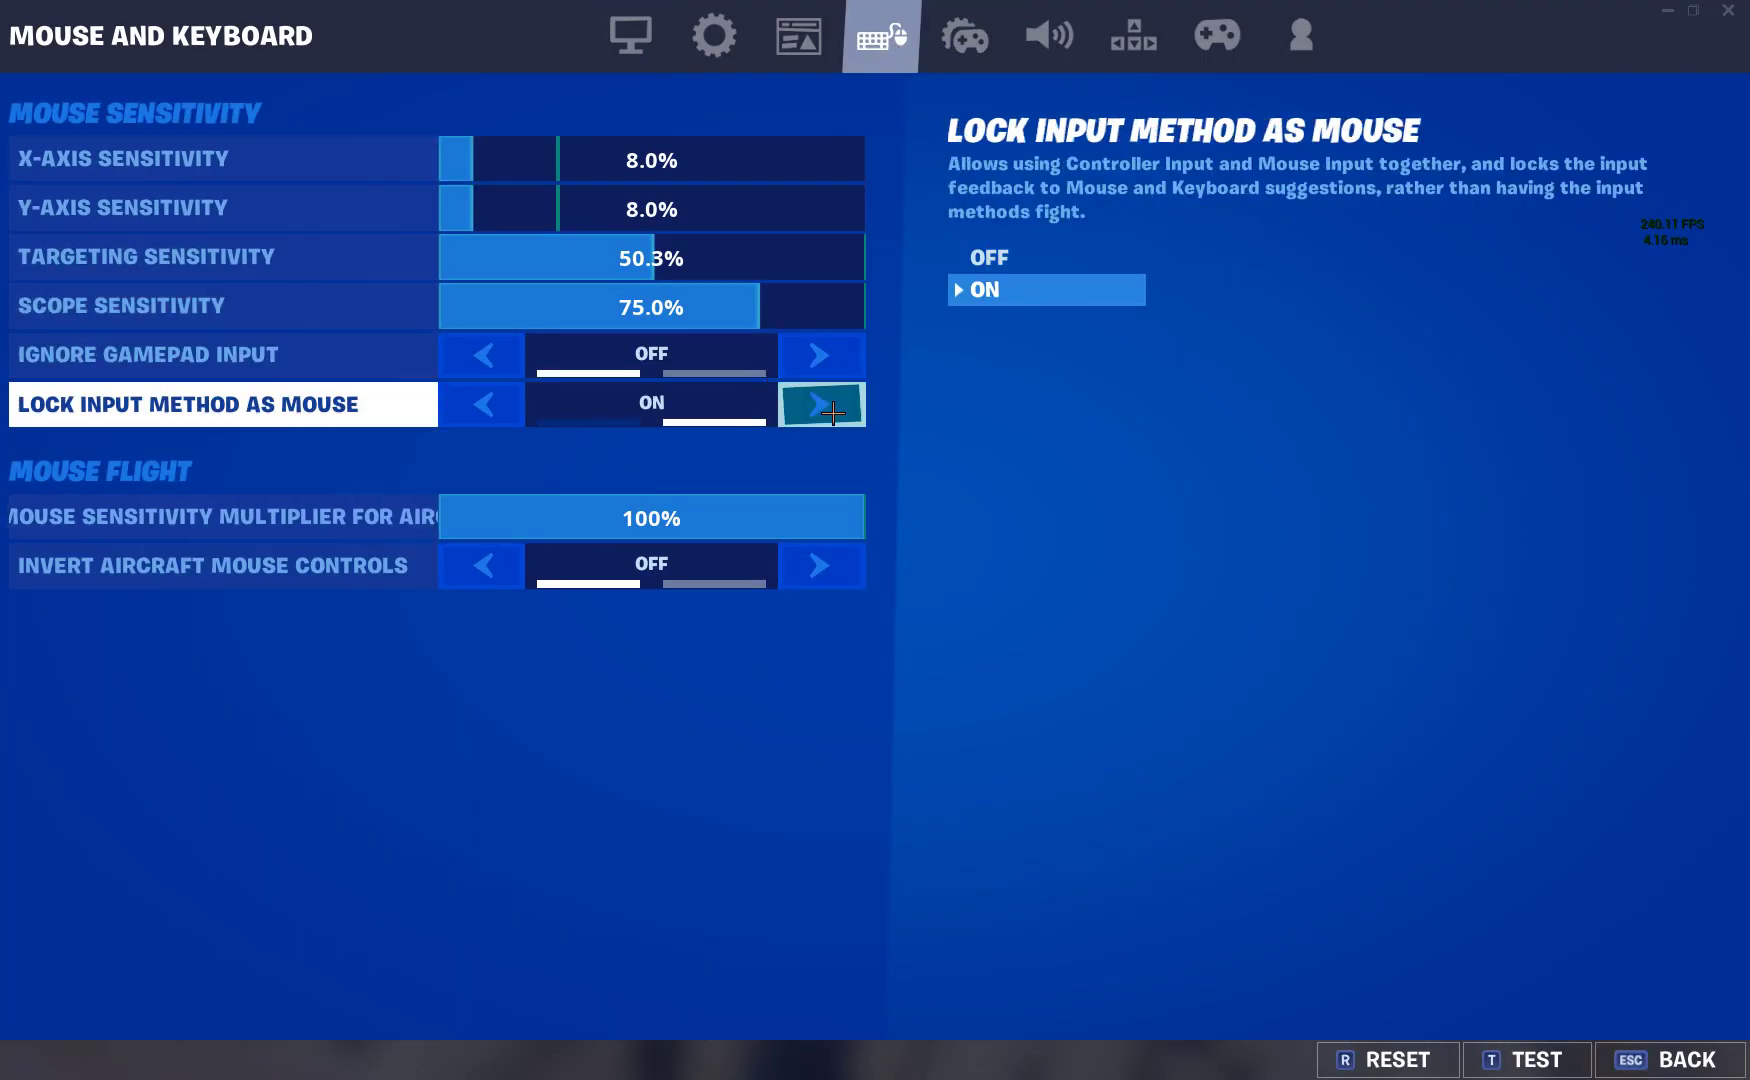
click(821, 404)
key(a)
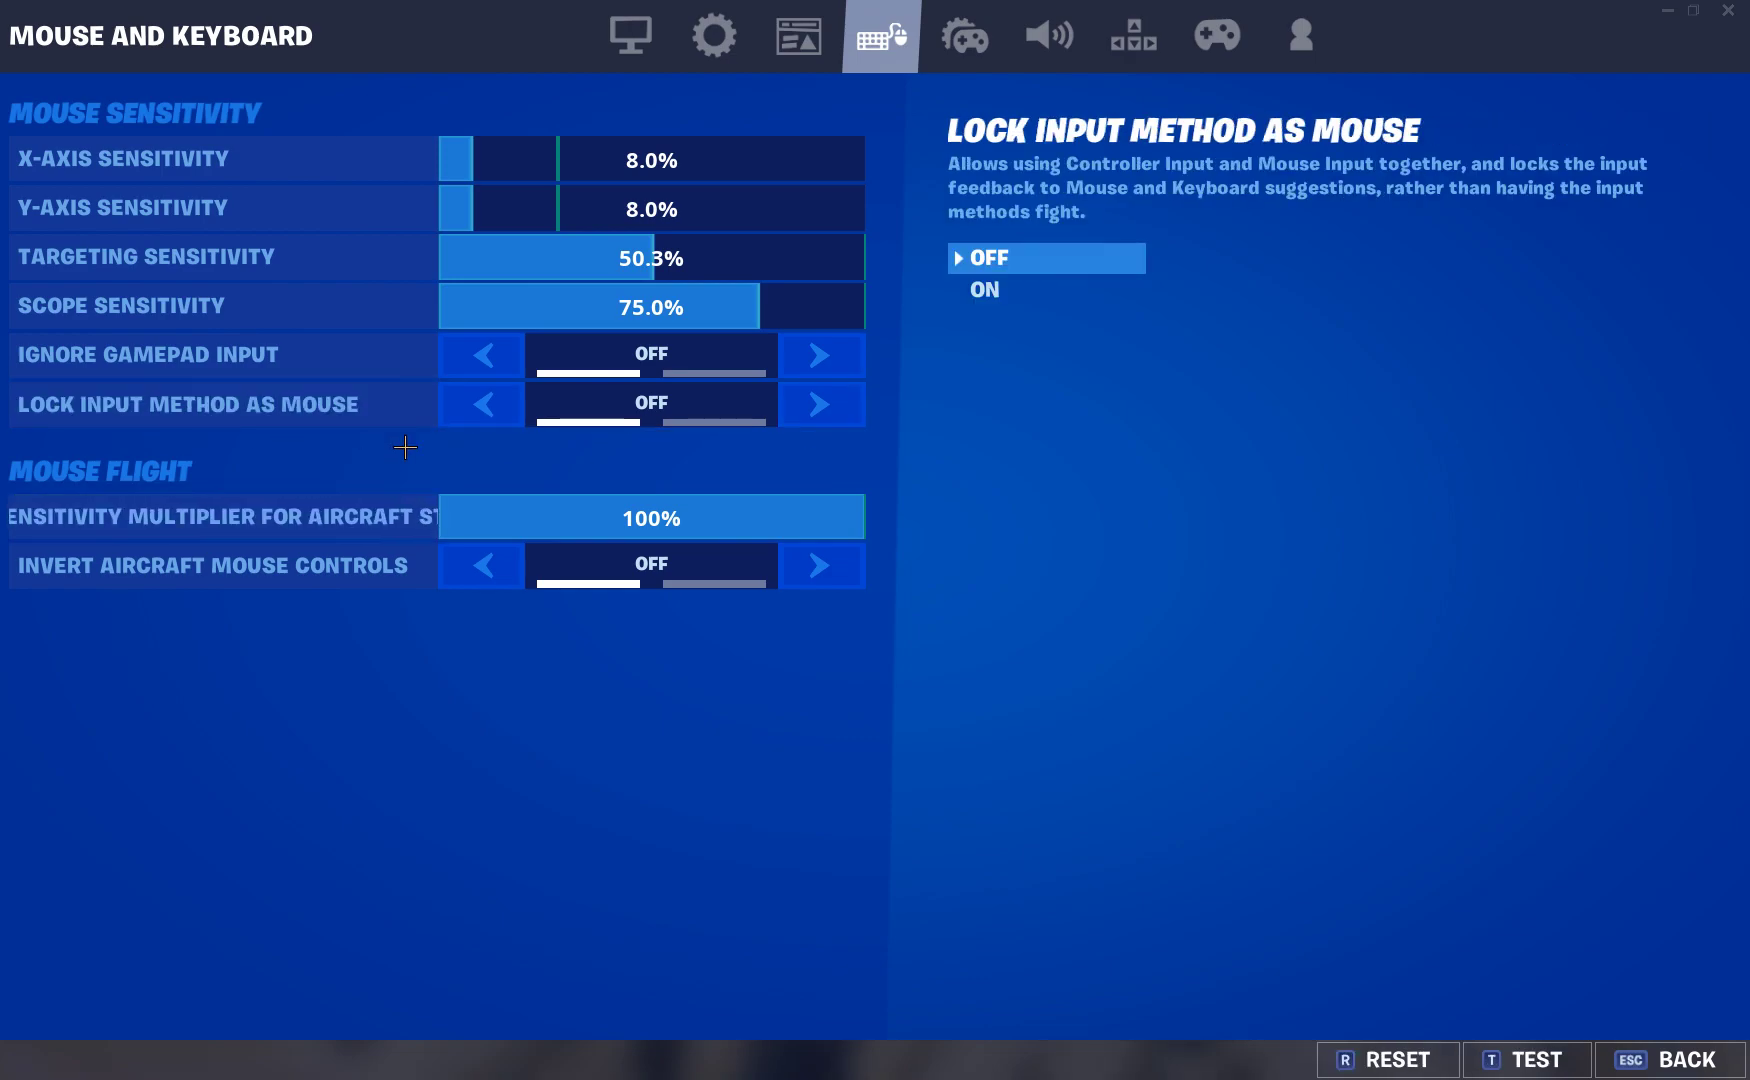
key(Escape)
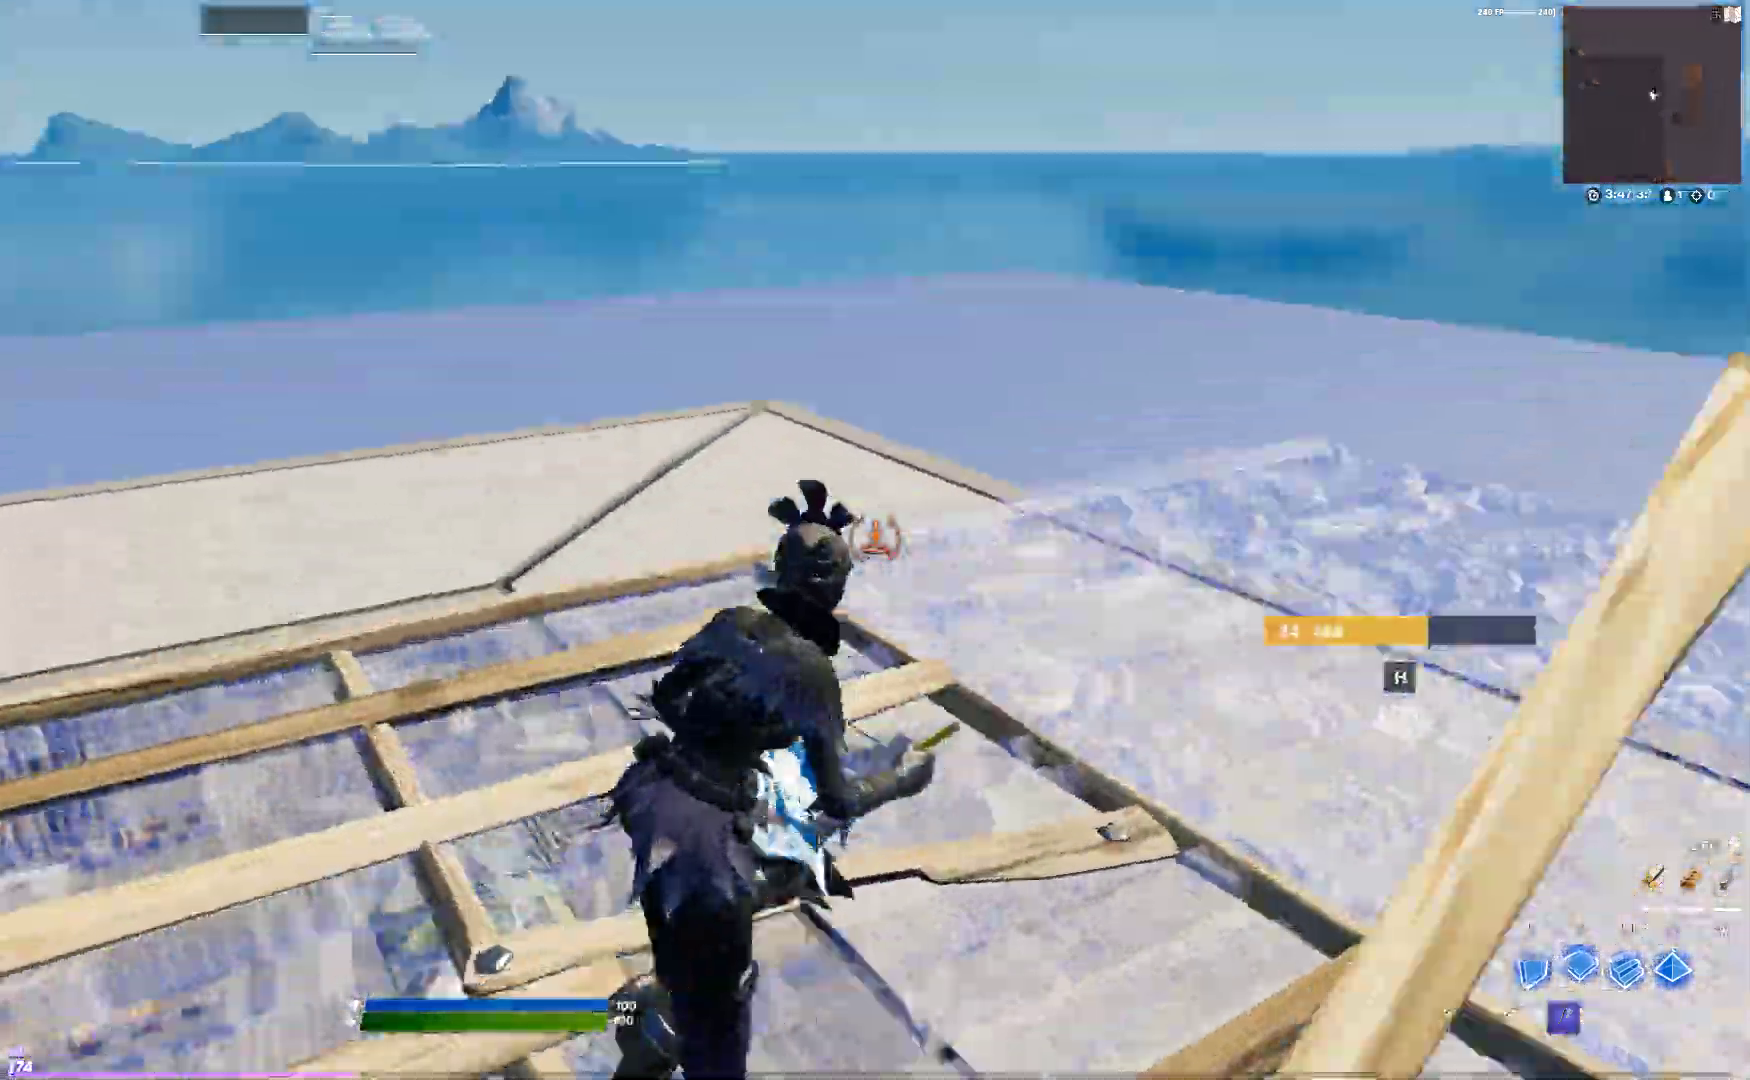
key(h)
key(h)
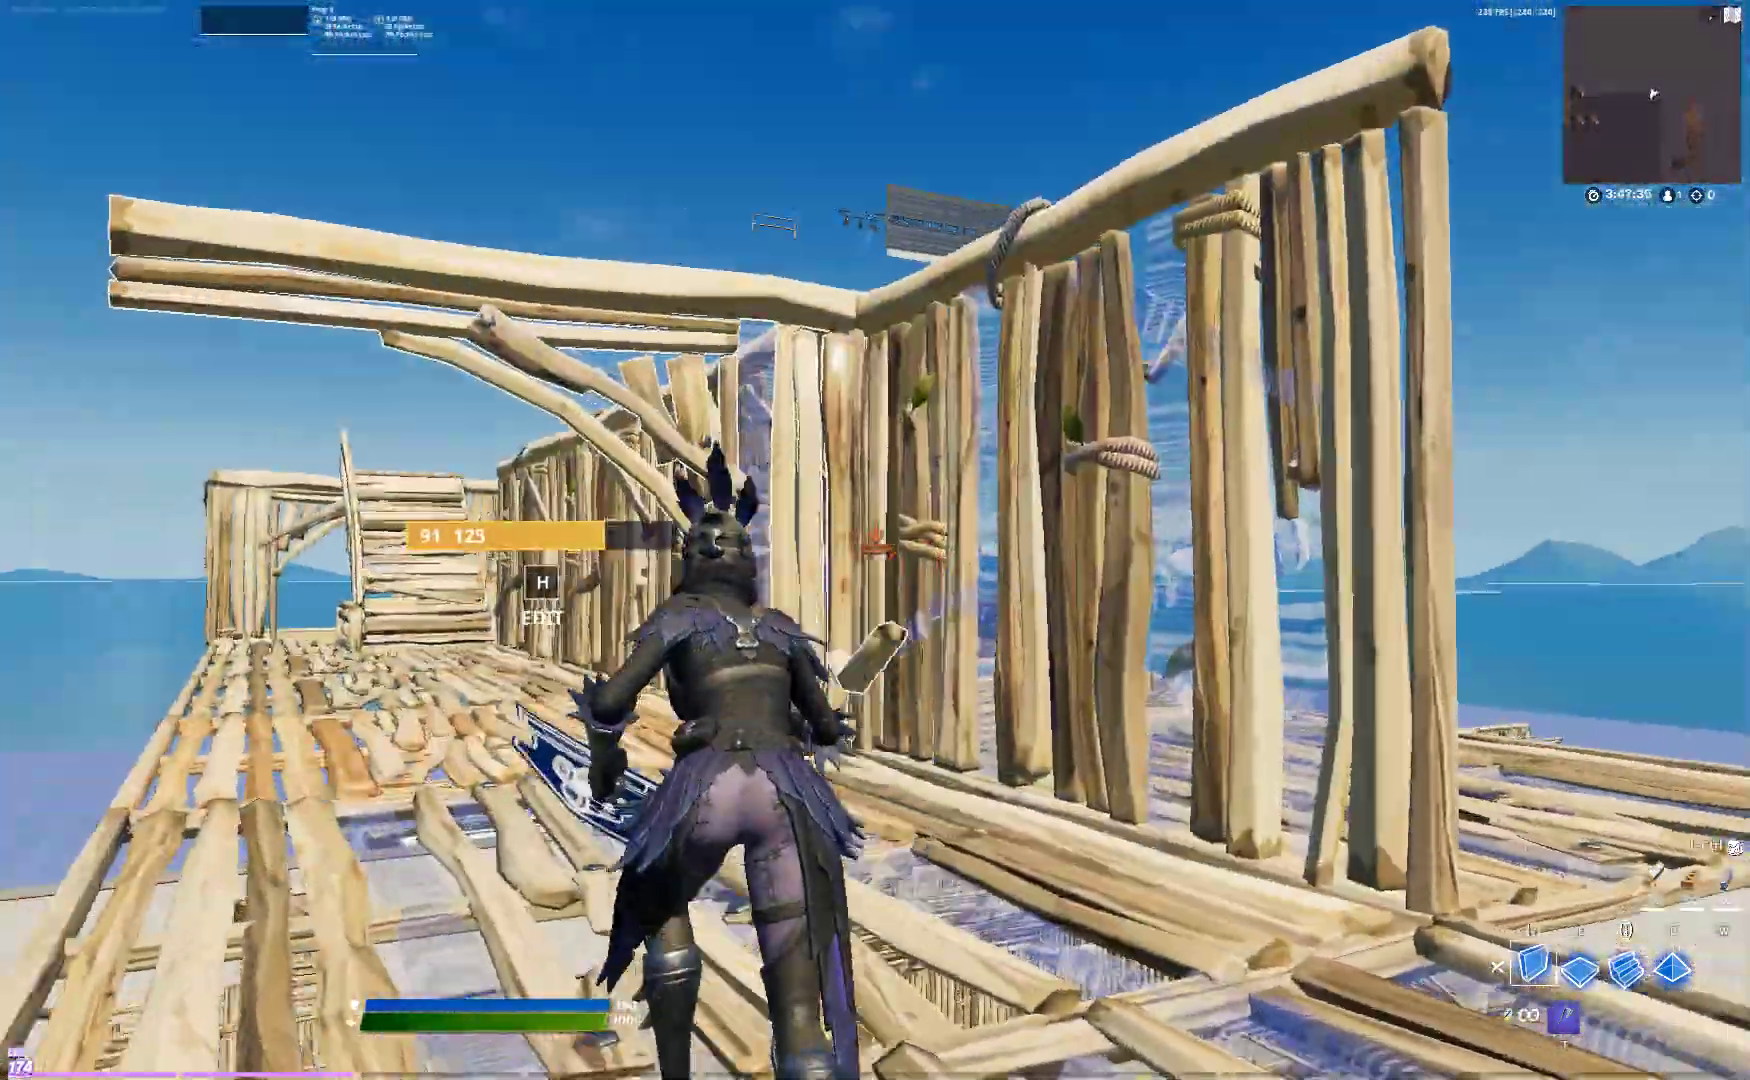
- Return to Mouse and Keyboard settings and turn Lock Input Method As Mouse back on
key(Escape)
click(1400, 97)
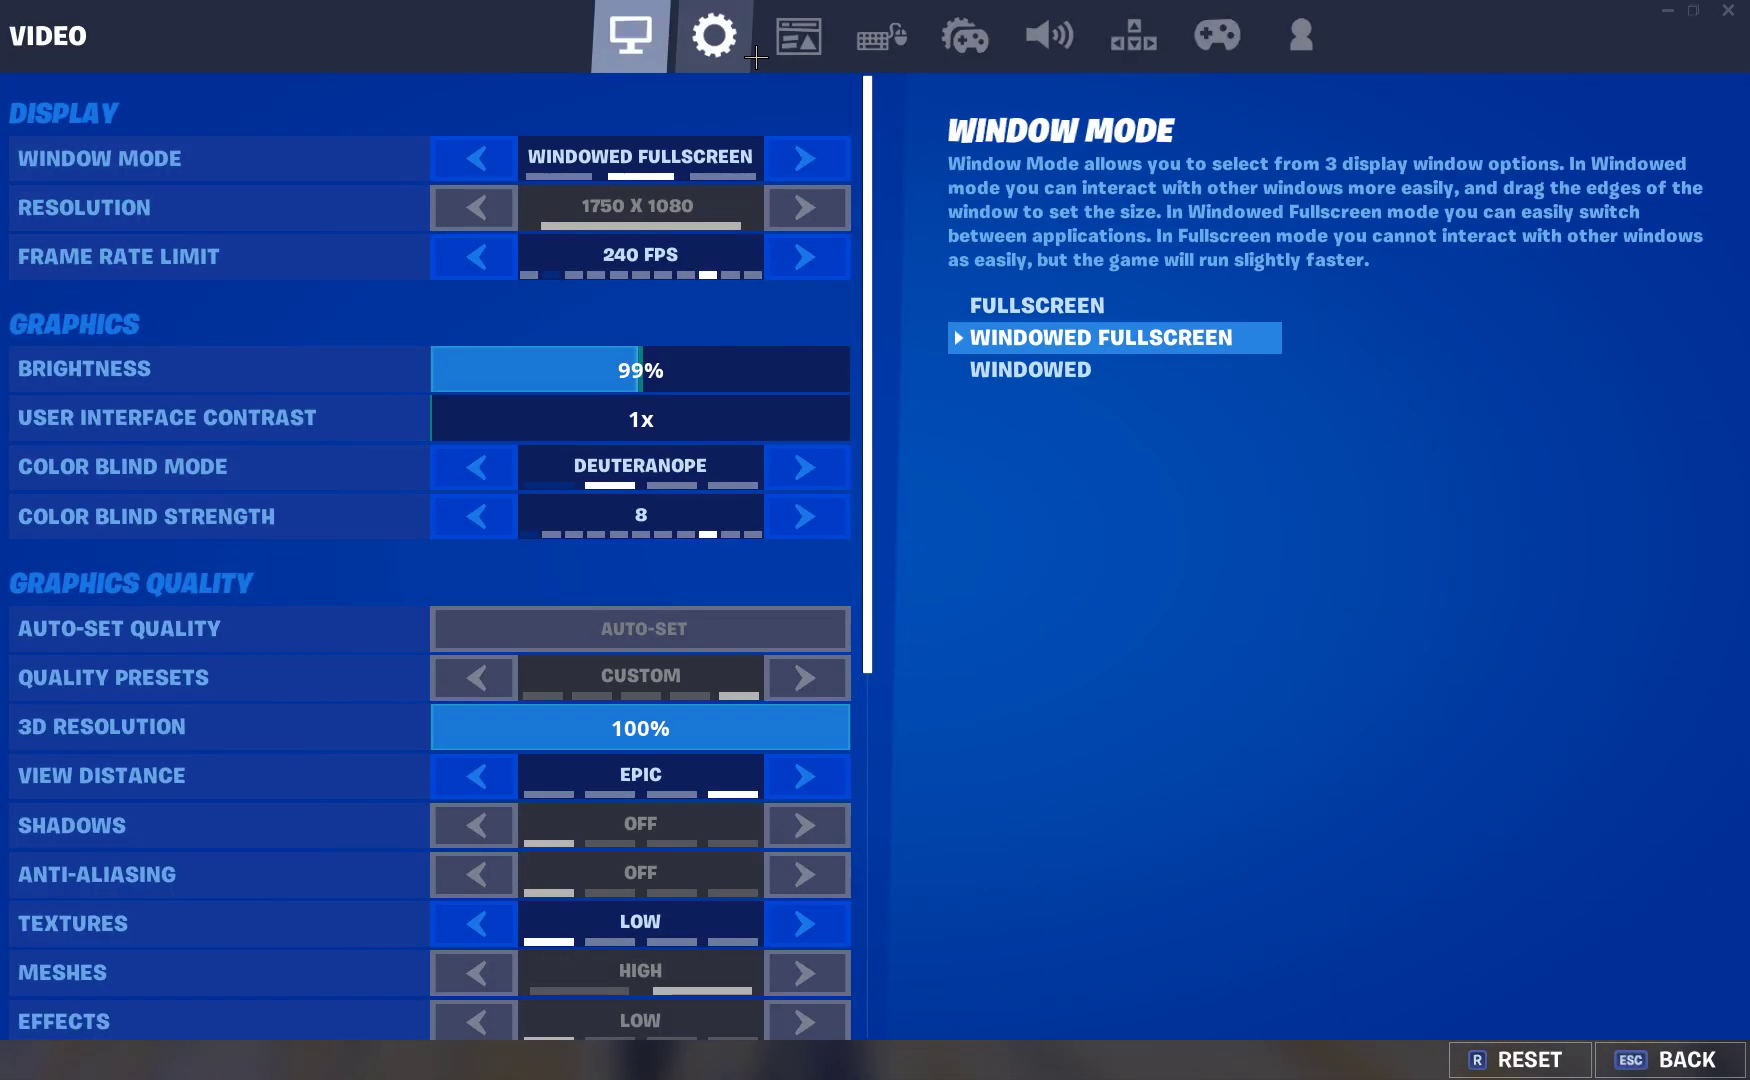
click(883, 37)
click(829, 423)
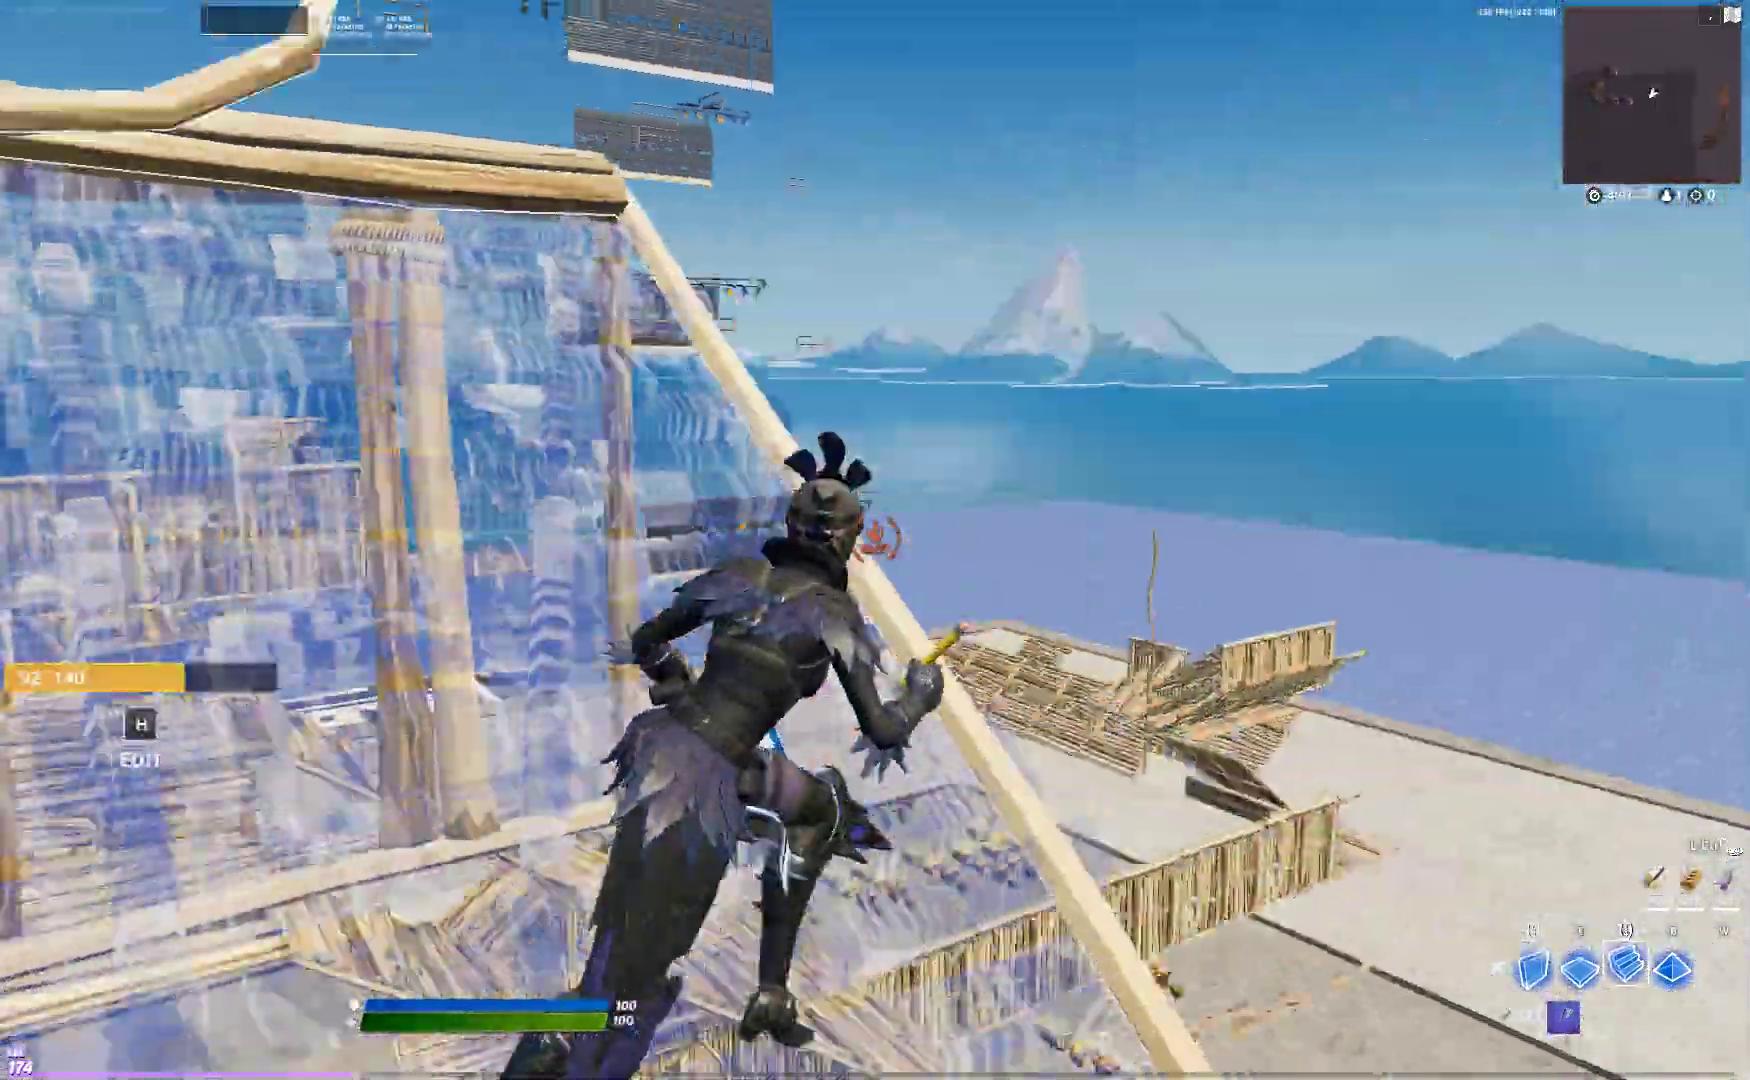
- Switch from Fortnite to the Discord window, then dismiss the Start and taskbar menus
key(super)
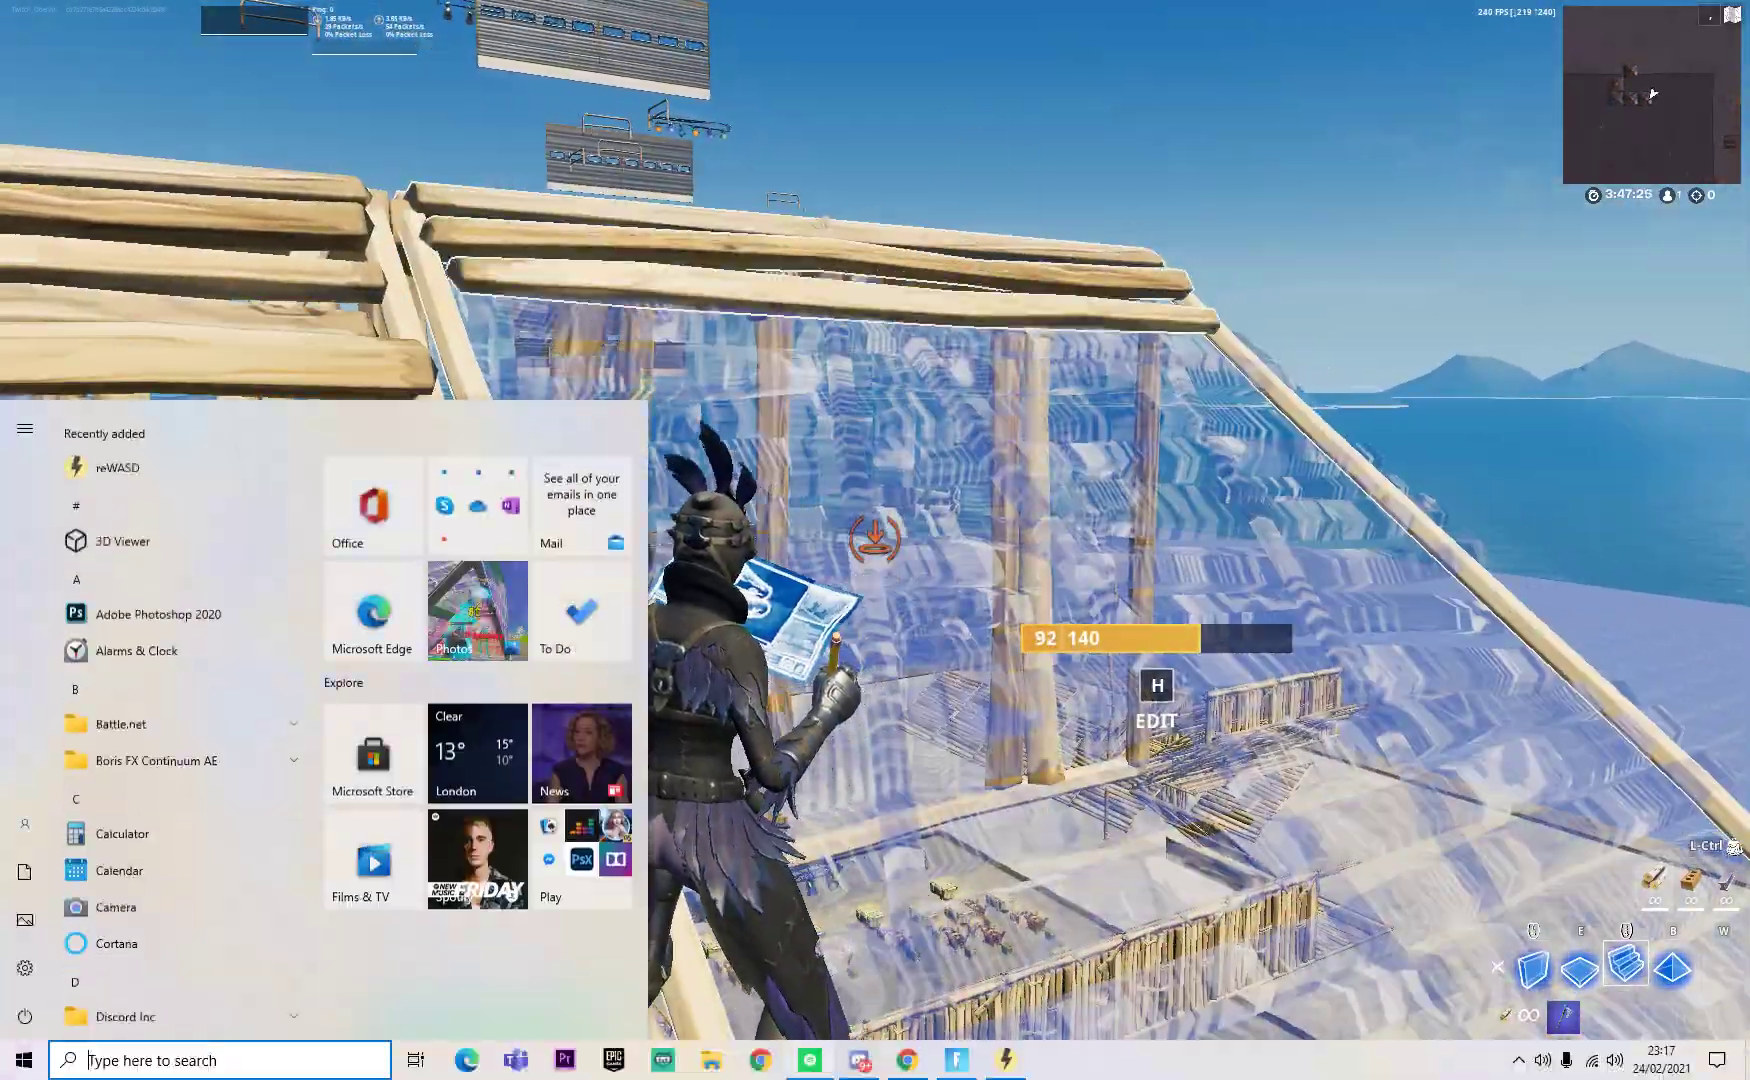
click(857, 1061)
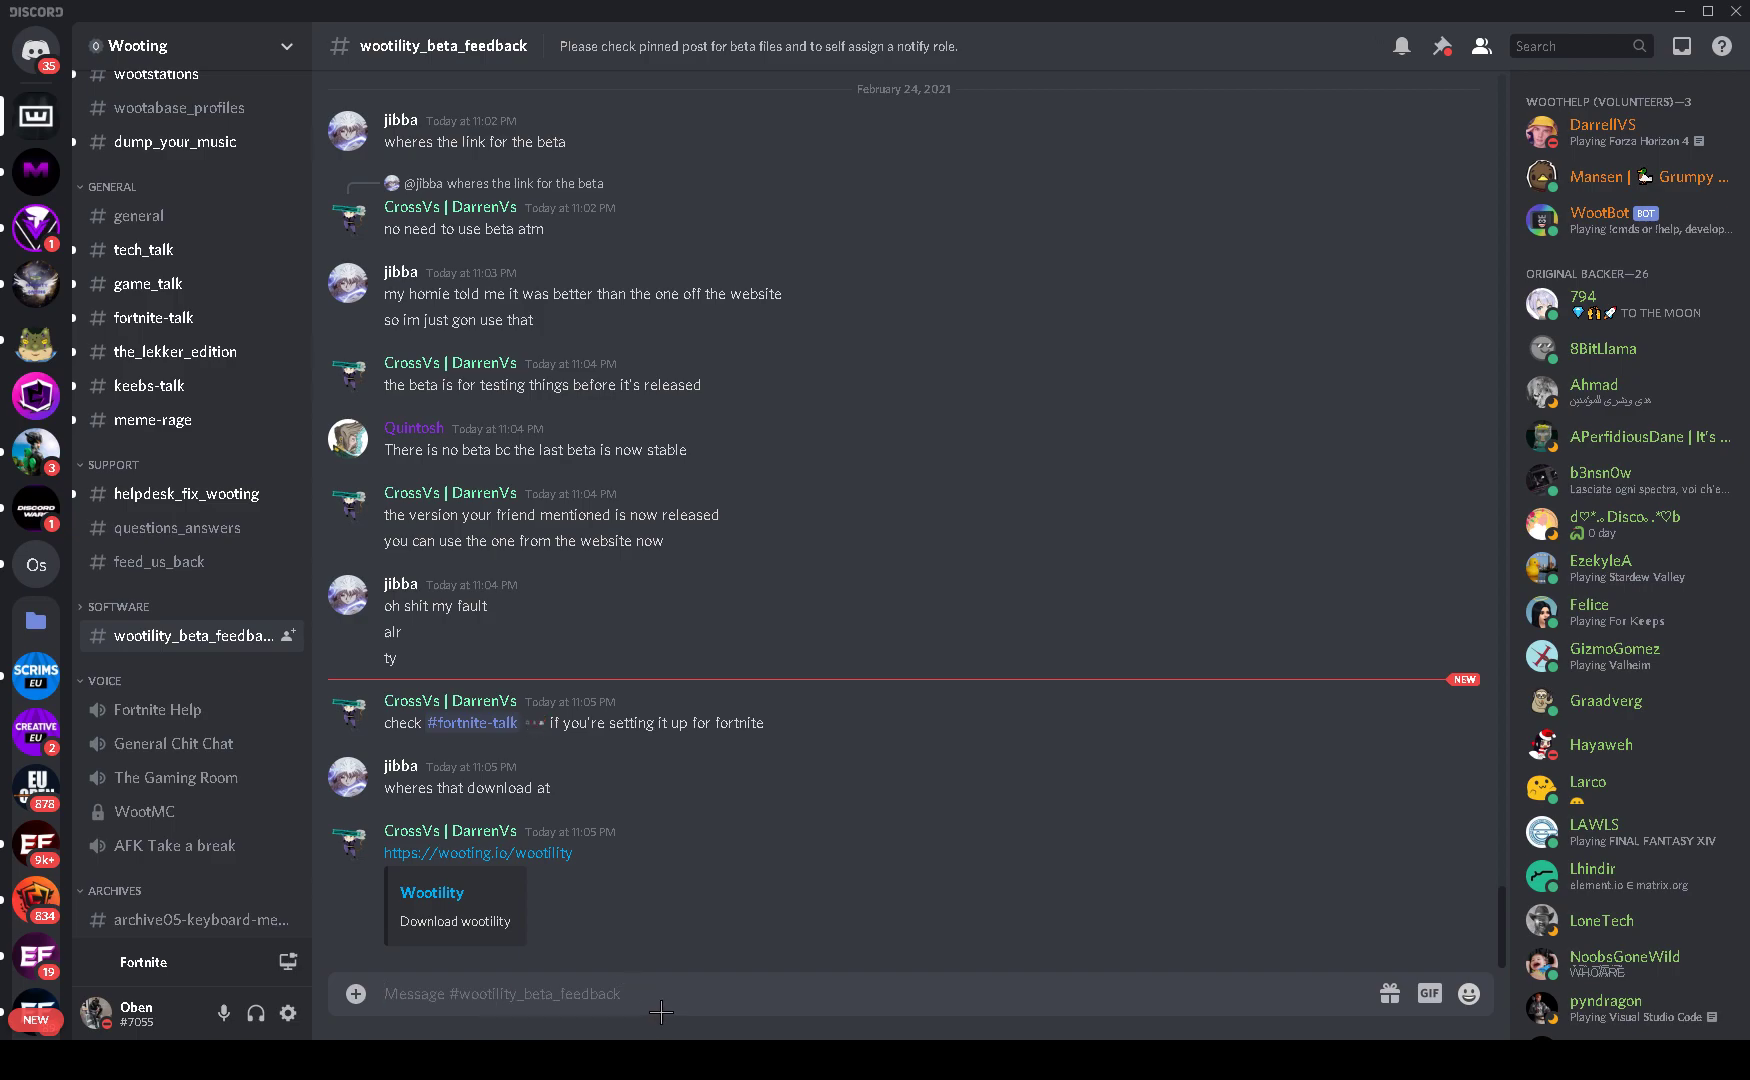
key(super)
right_click(1532, 1067)
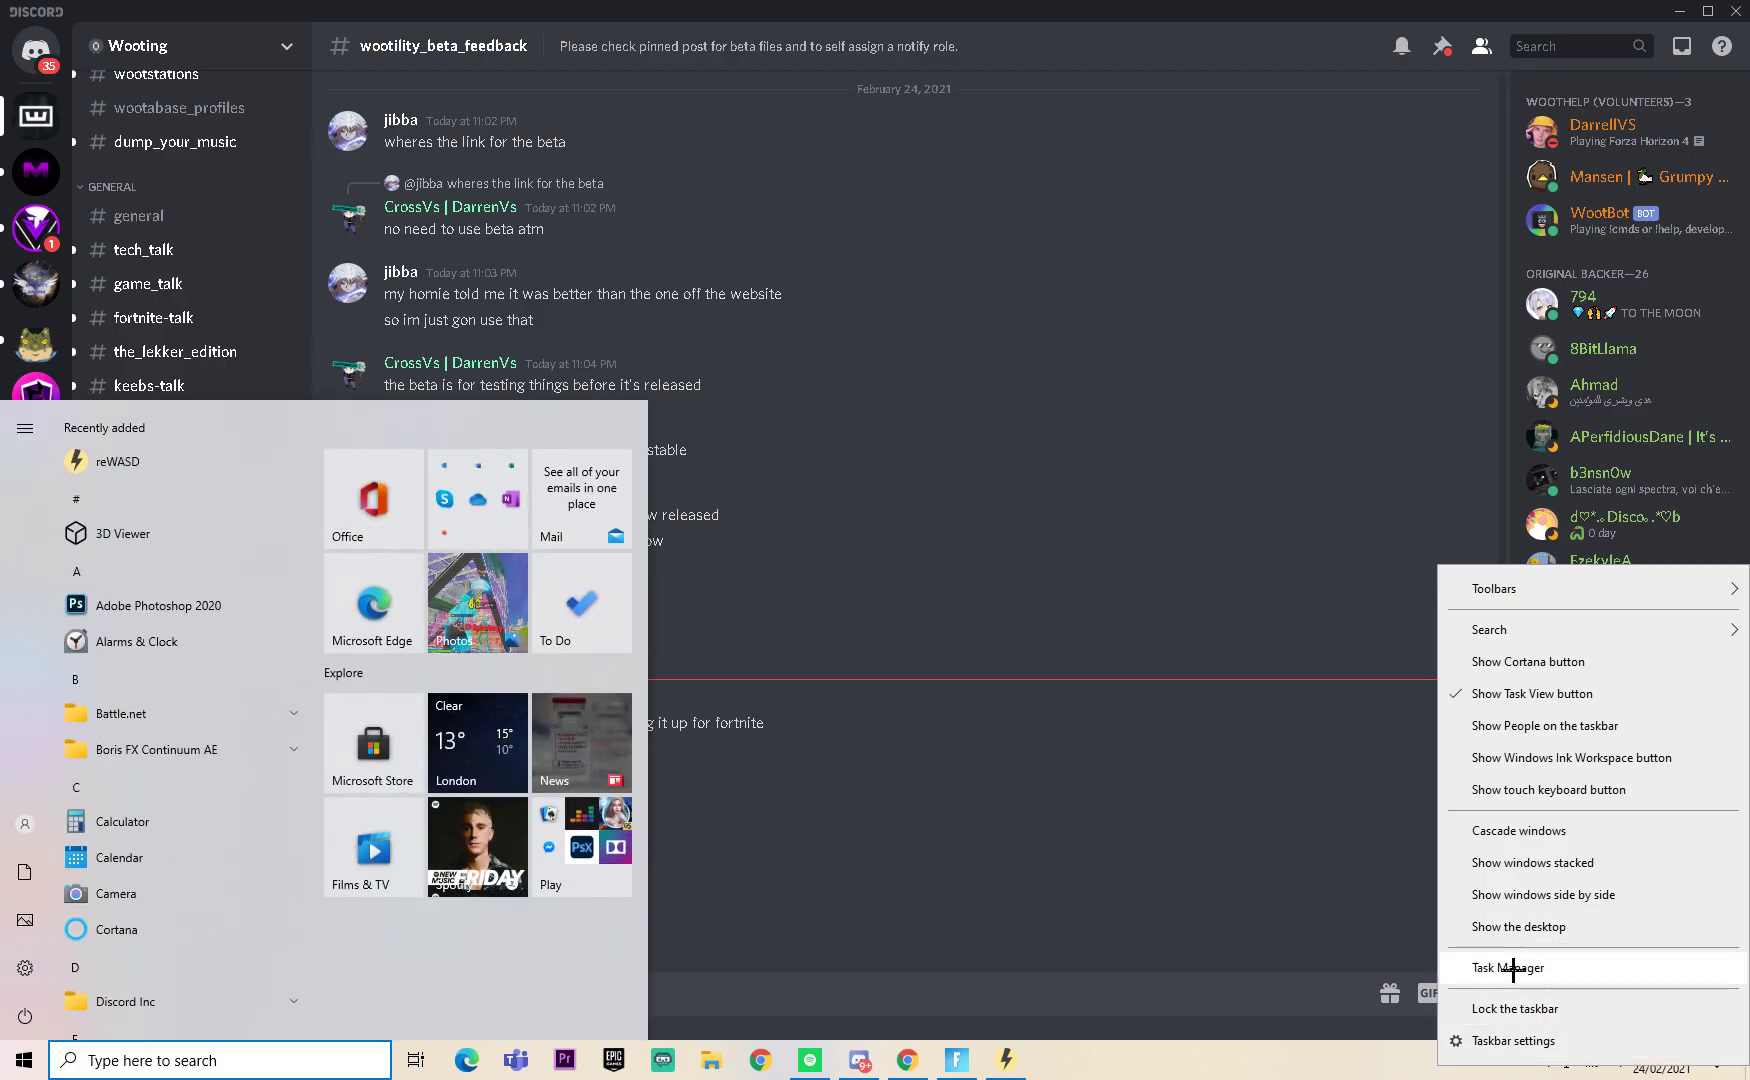
click(1371, 1056)
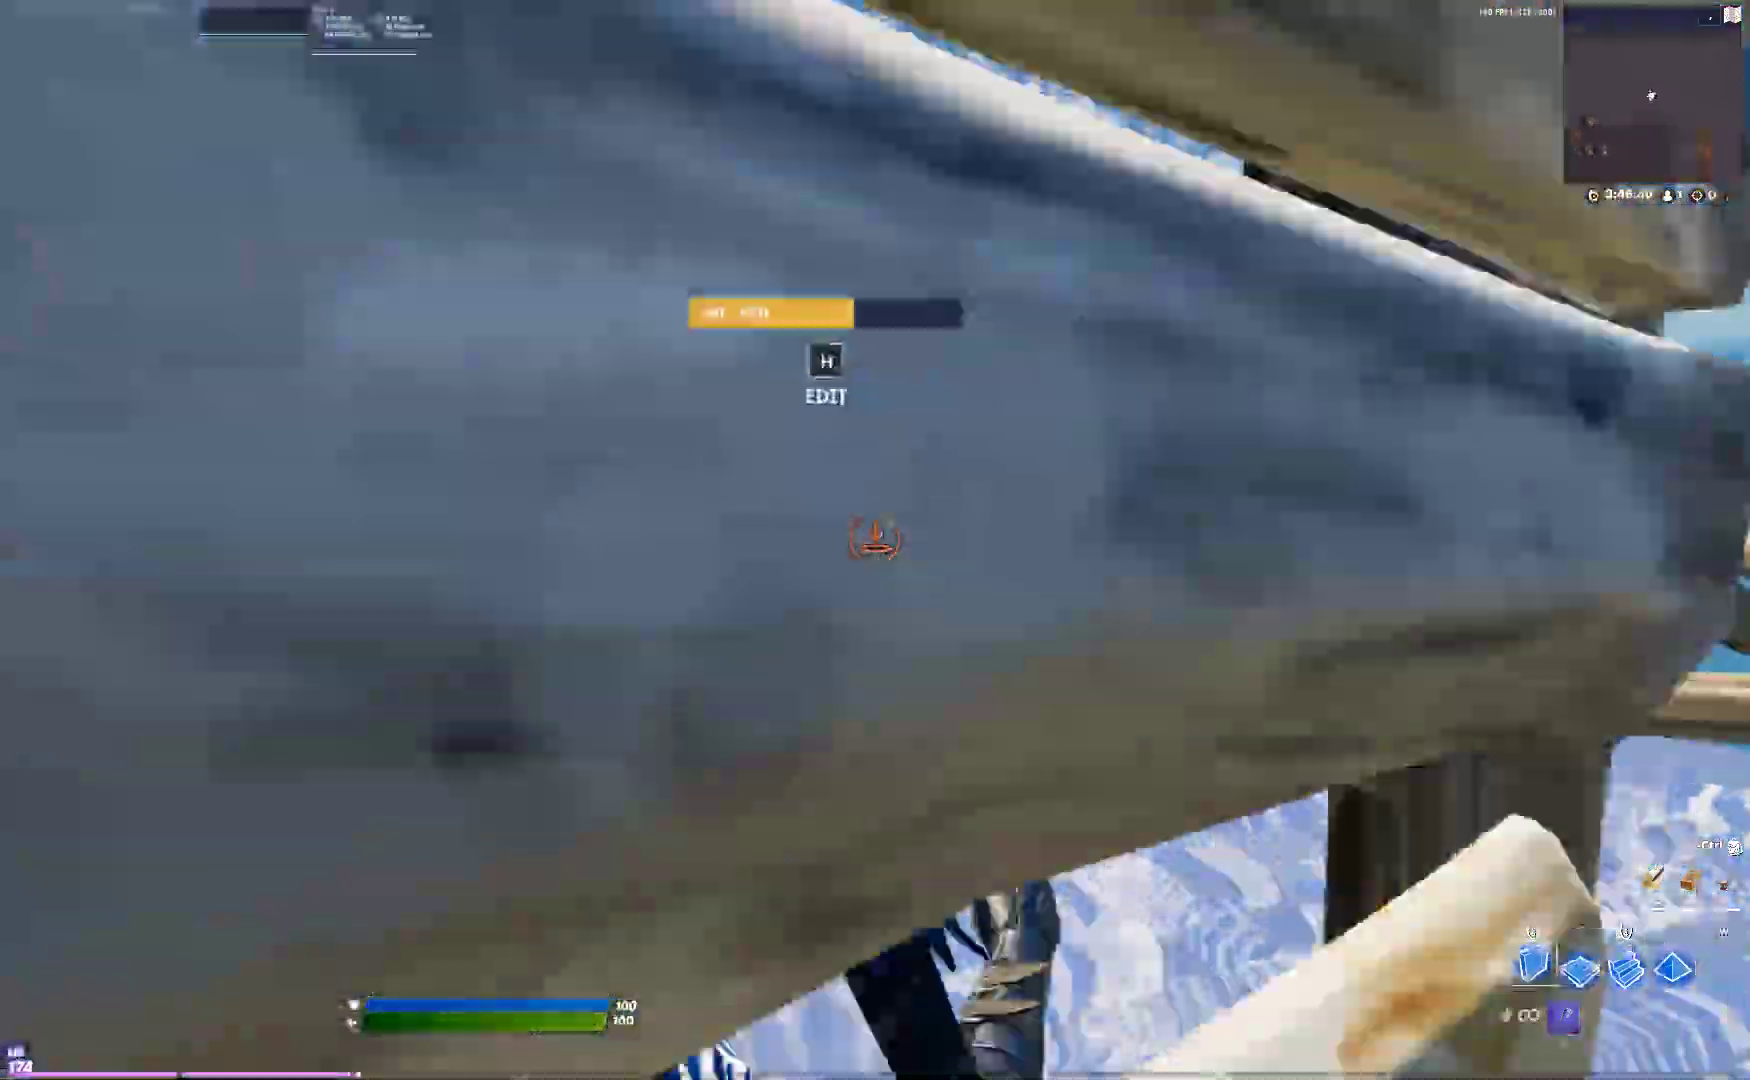
- Edit and confirm the facing wall and ramp, placing wooden pieces and moving through the opening
key(h)
key(h)
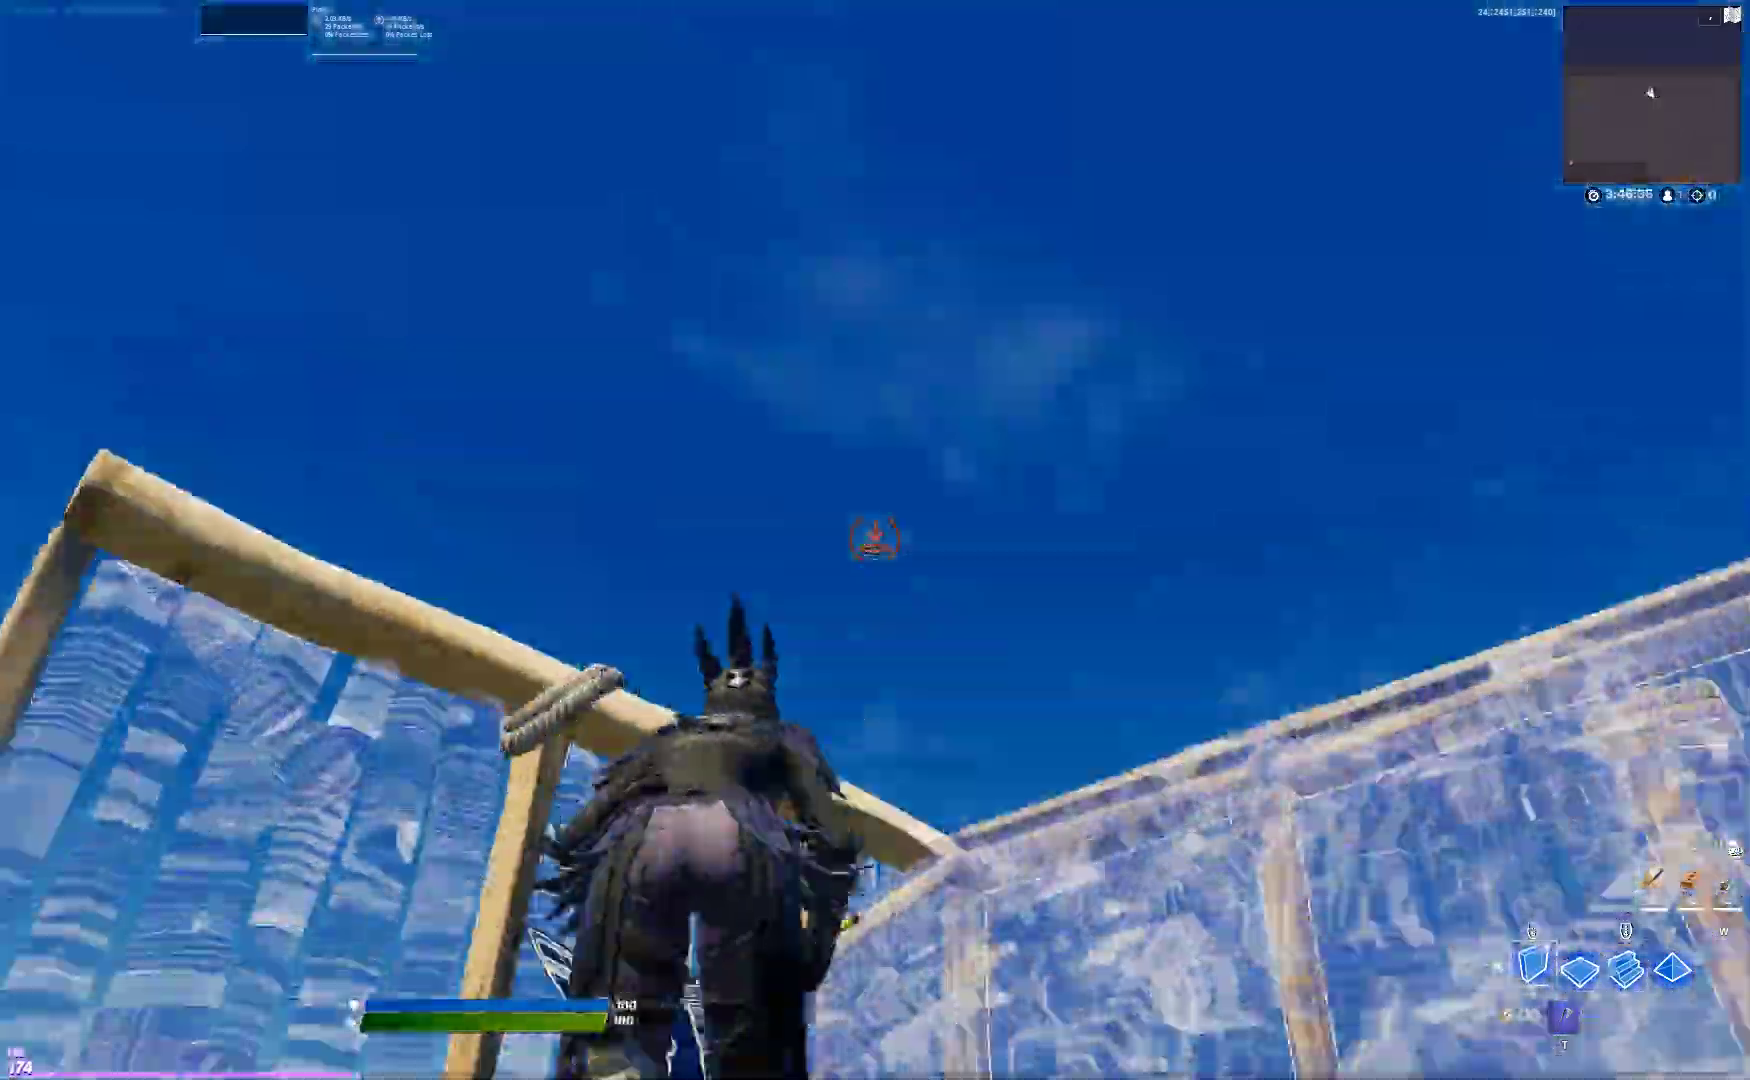
key(h)
key(h)
key(h)
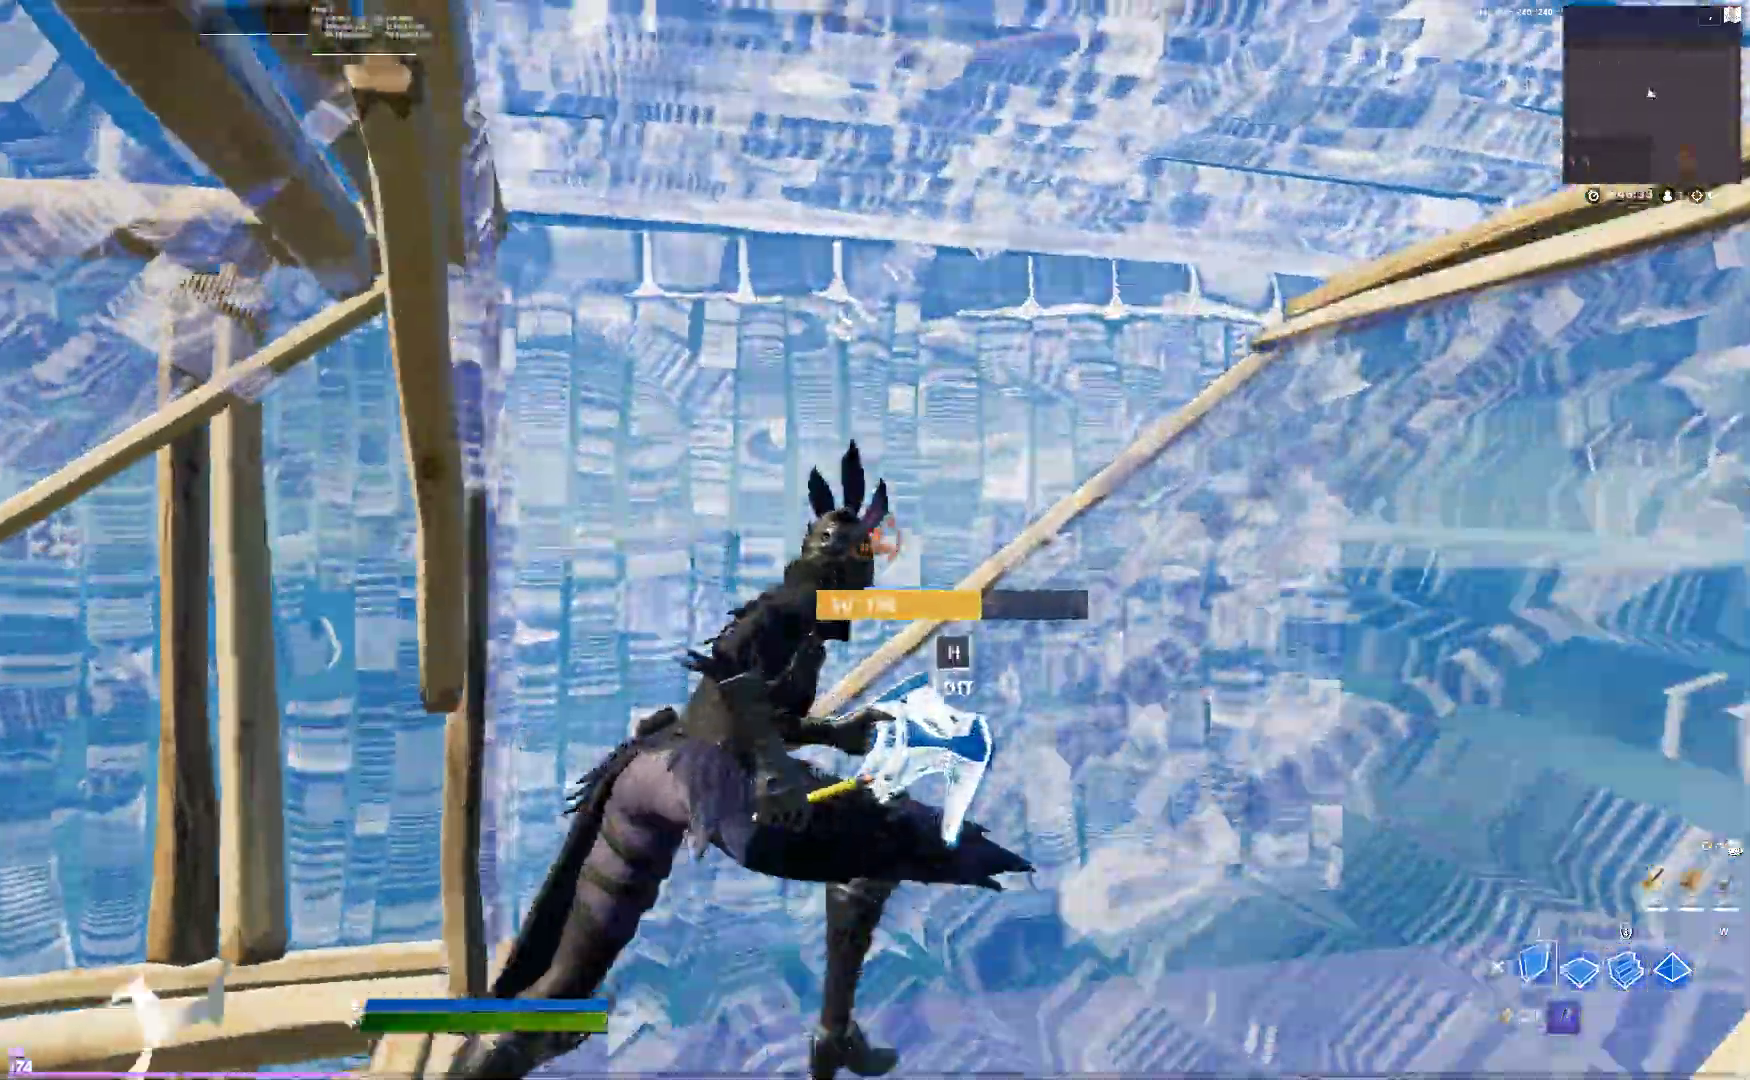
key(h)
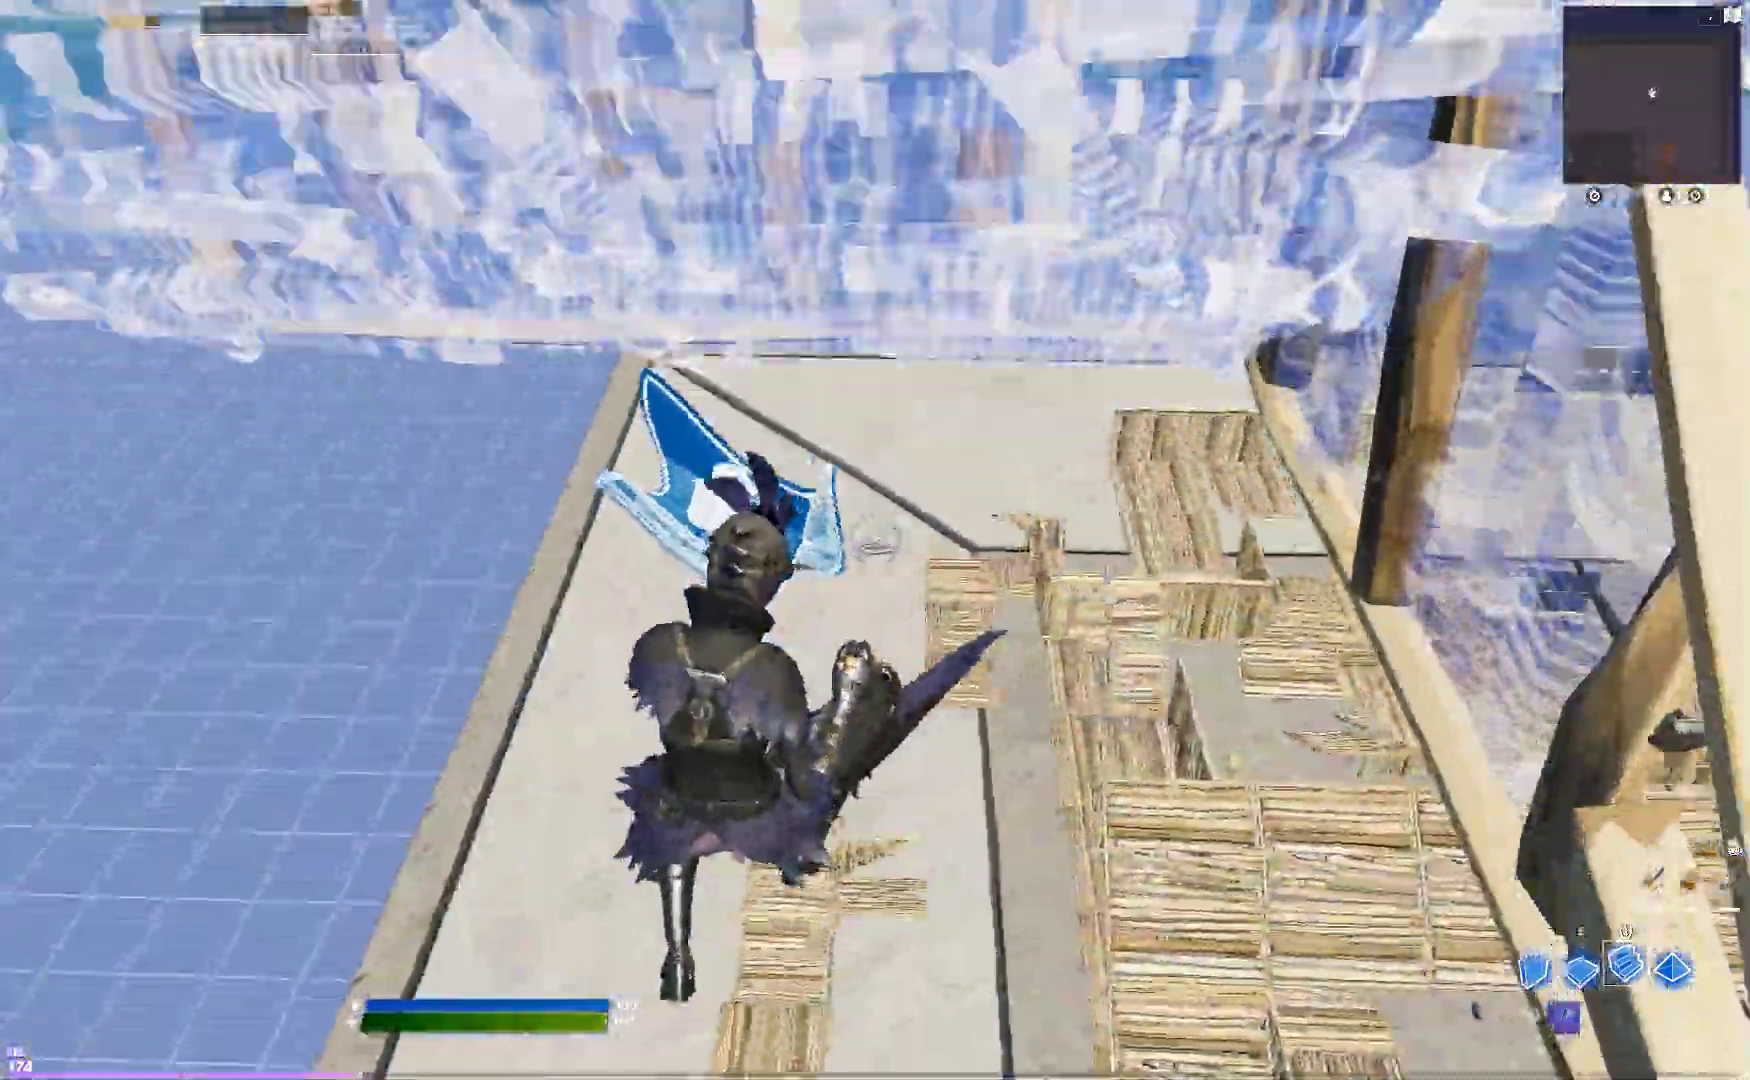
click(875, 540)
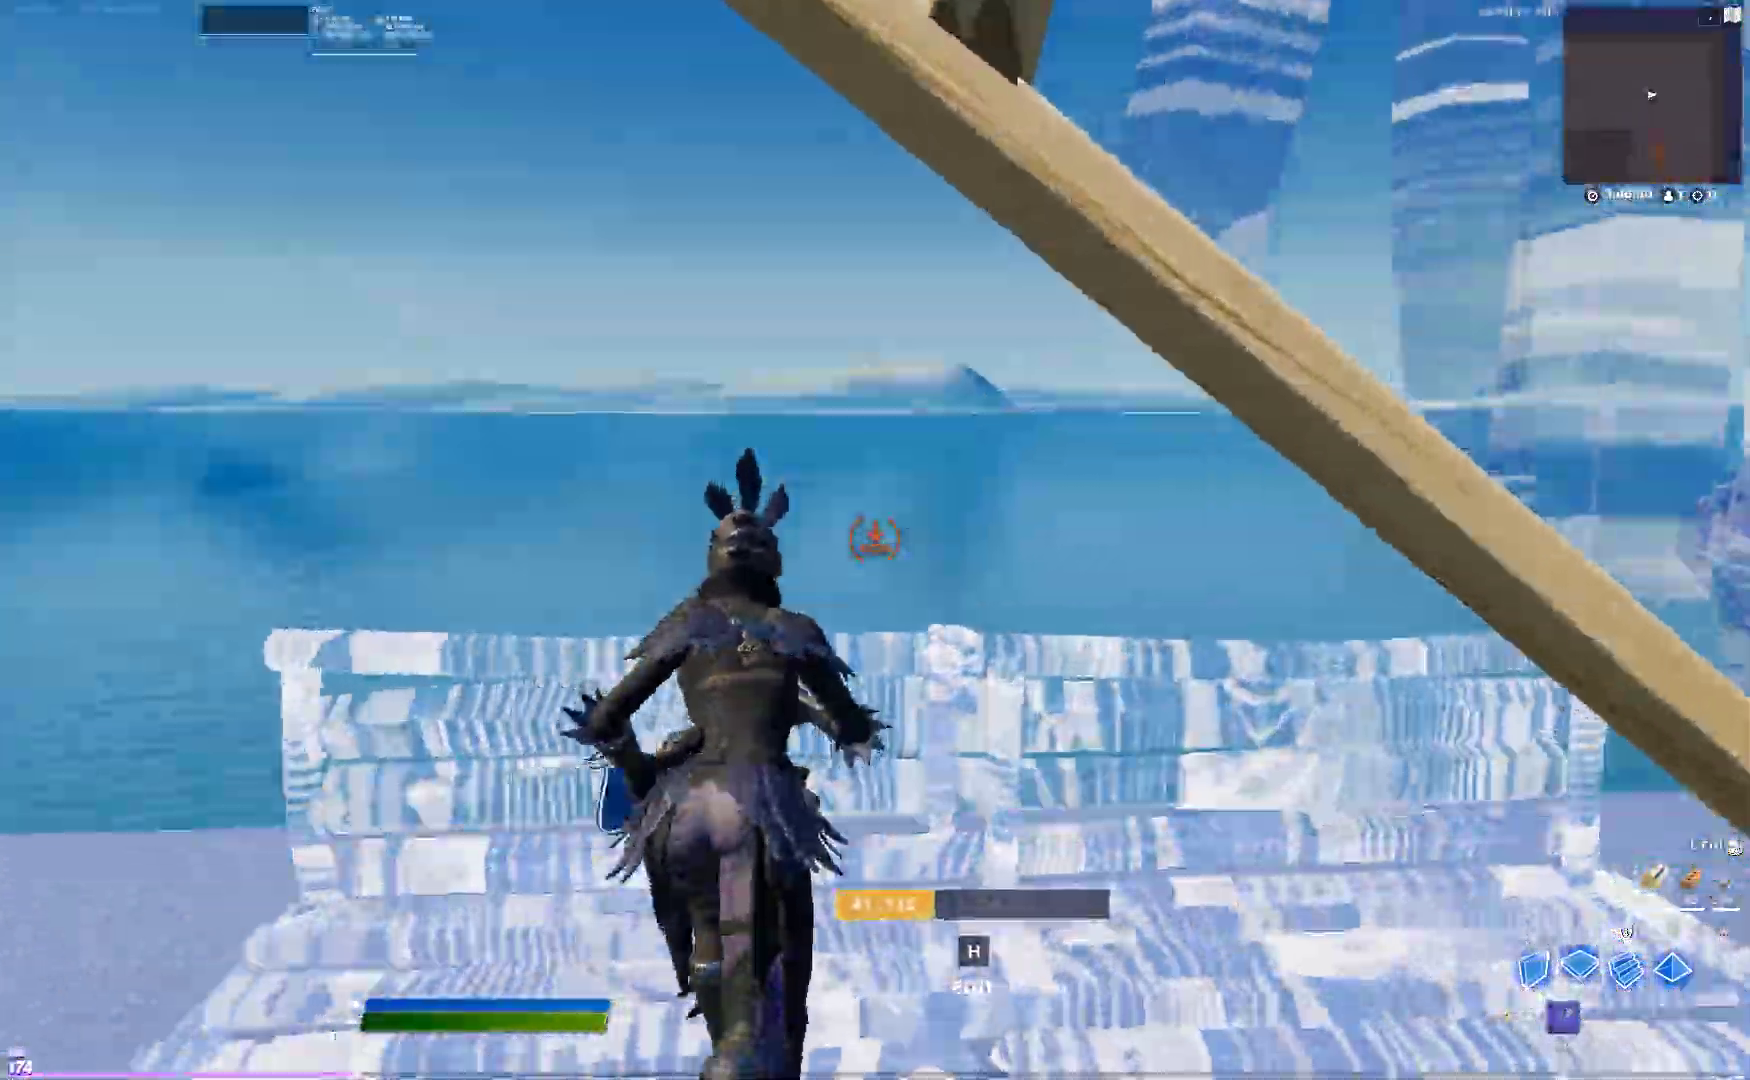
key(h)
- Build walls and overhead pieces while moving, edit a wall, then hold the harvesting tool
click(875, 540)
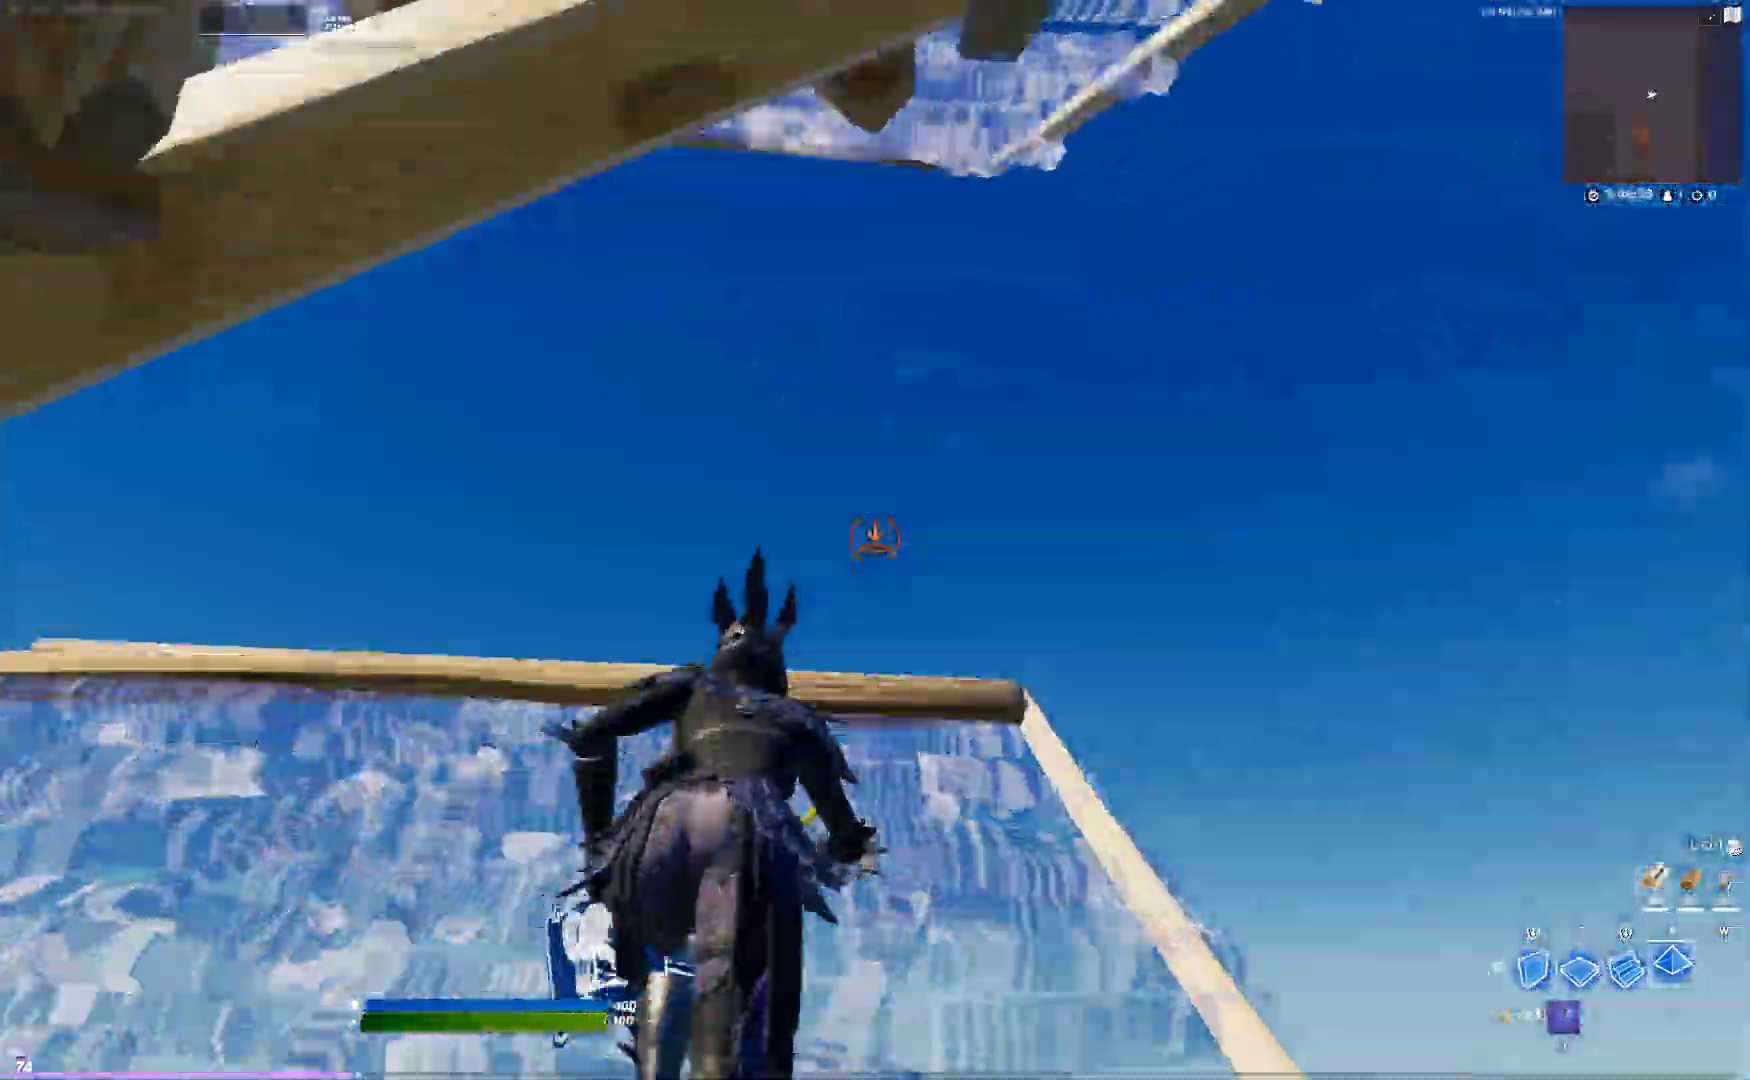
click(875, 540)
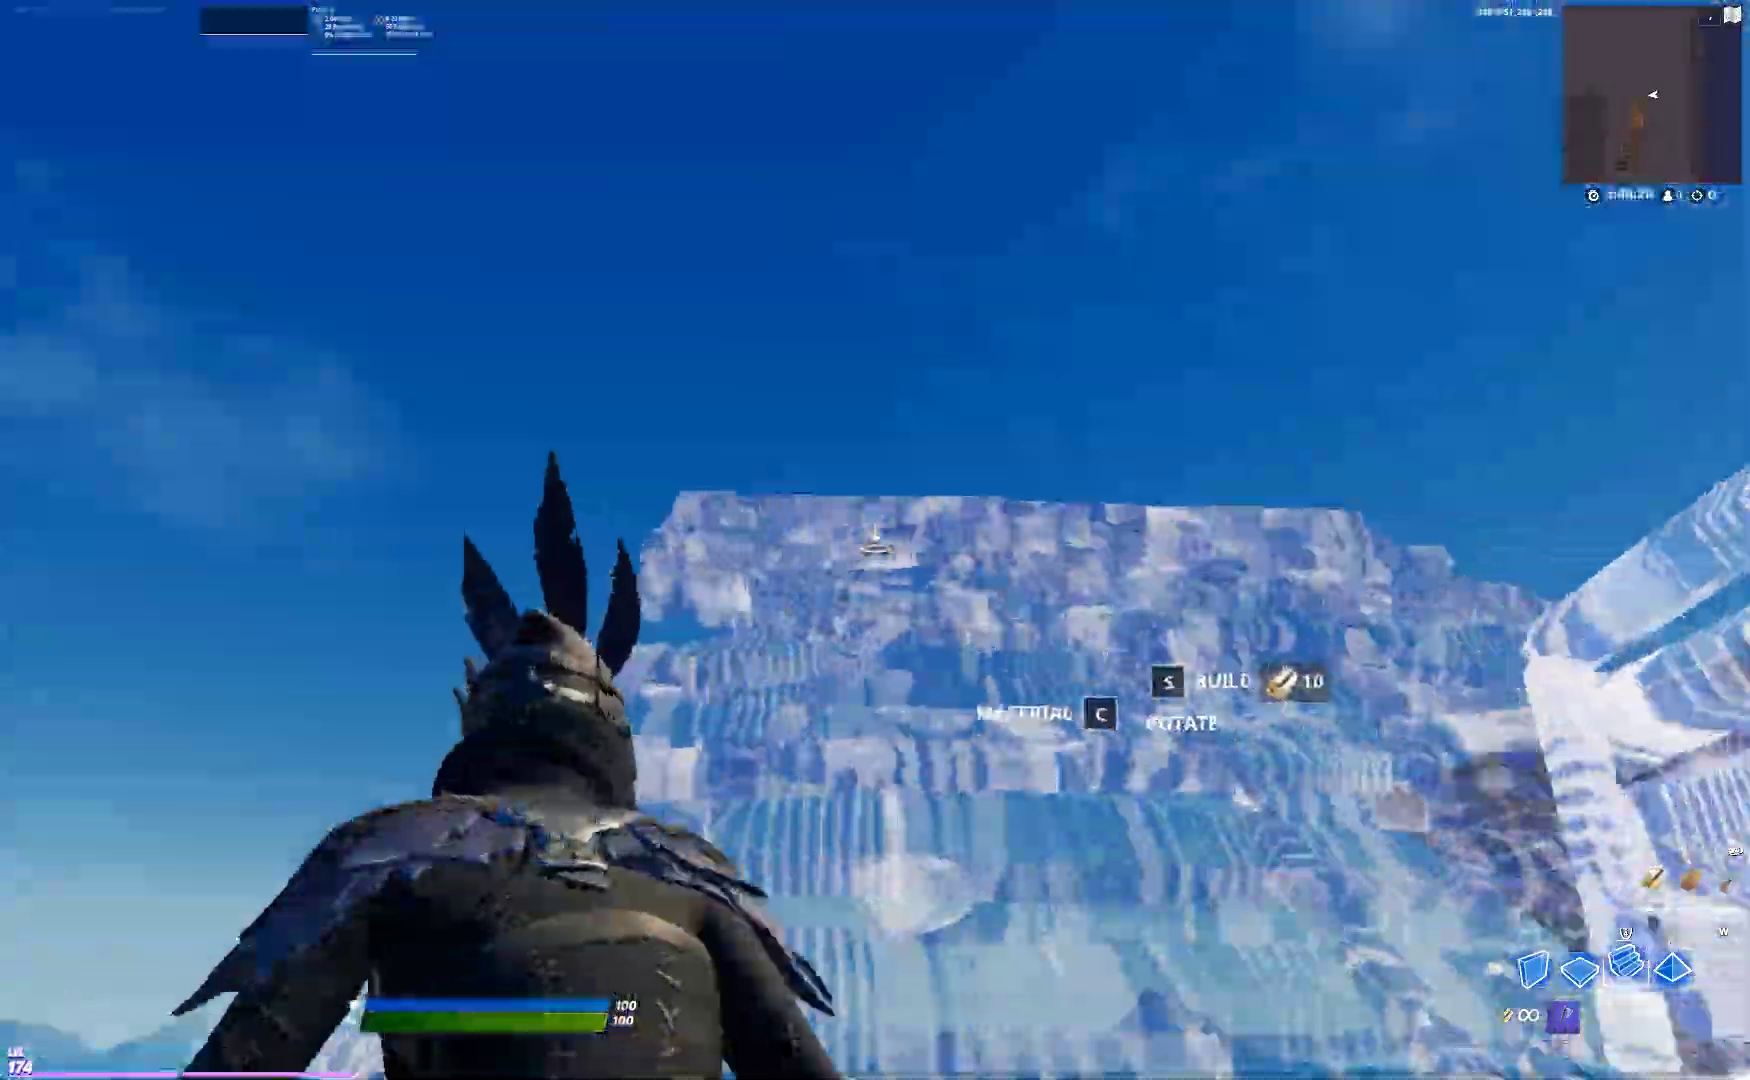
click(875, 540)
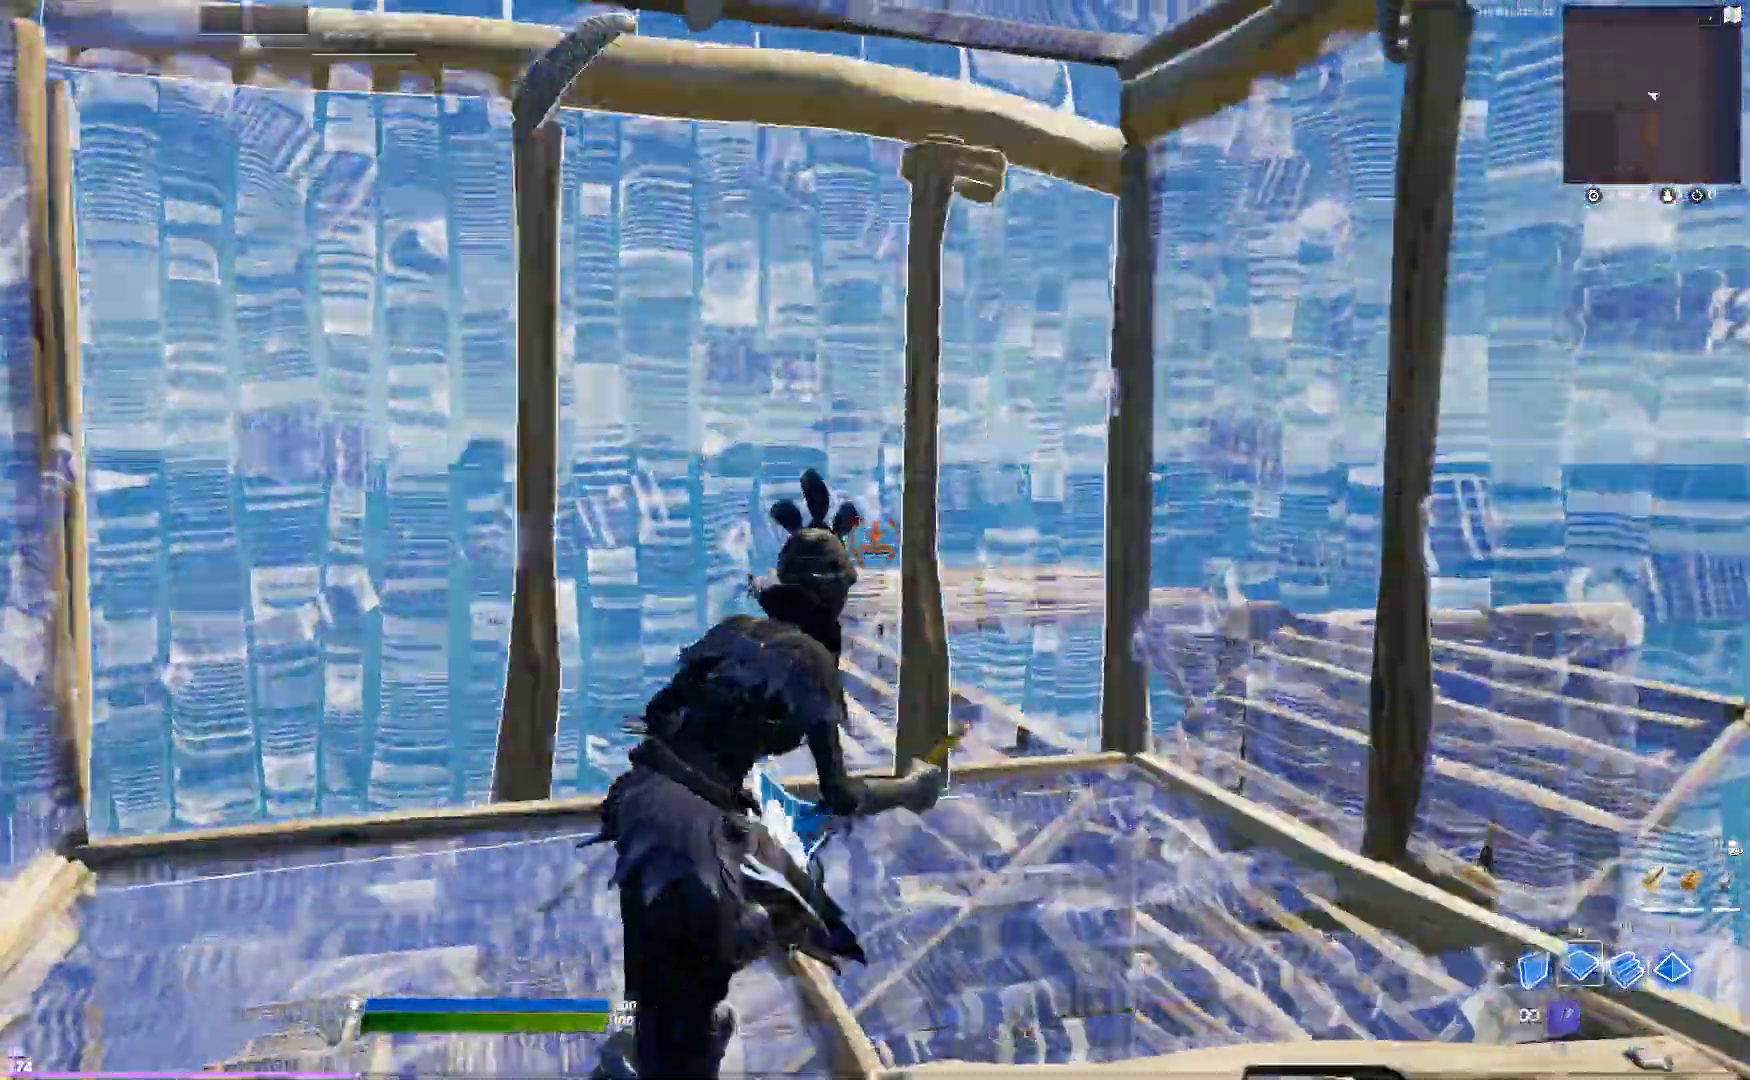
key(h)
click(875, 541)
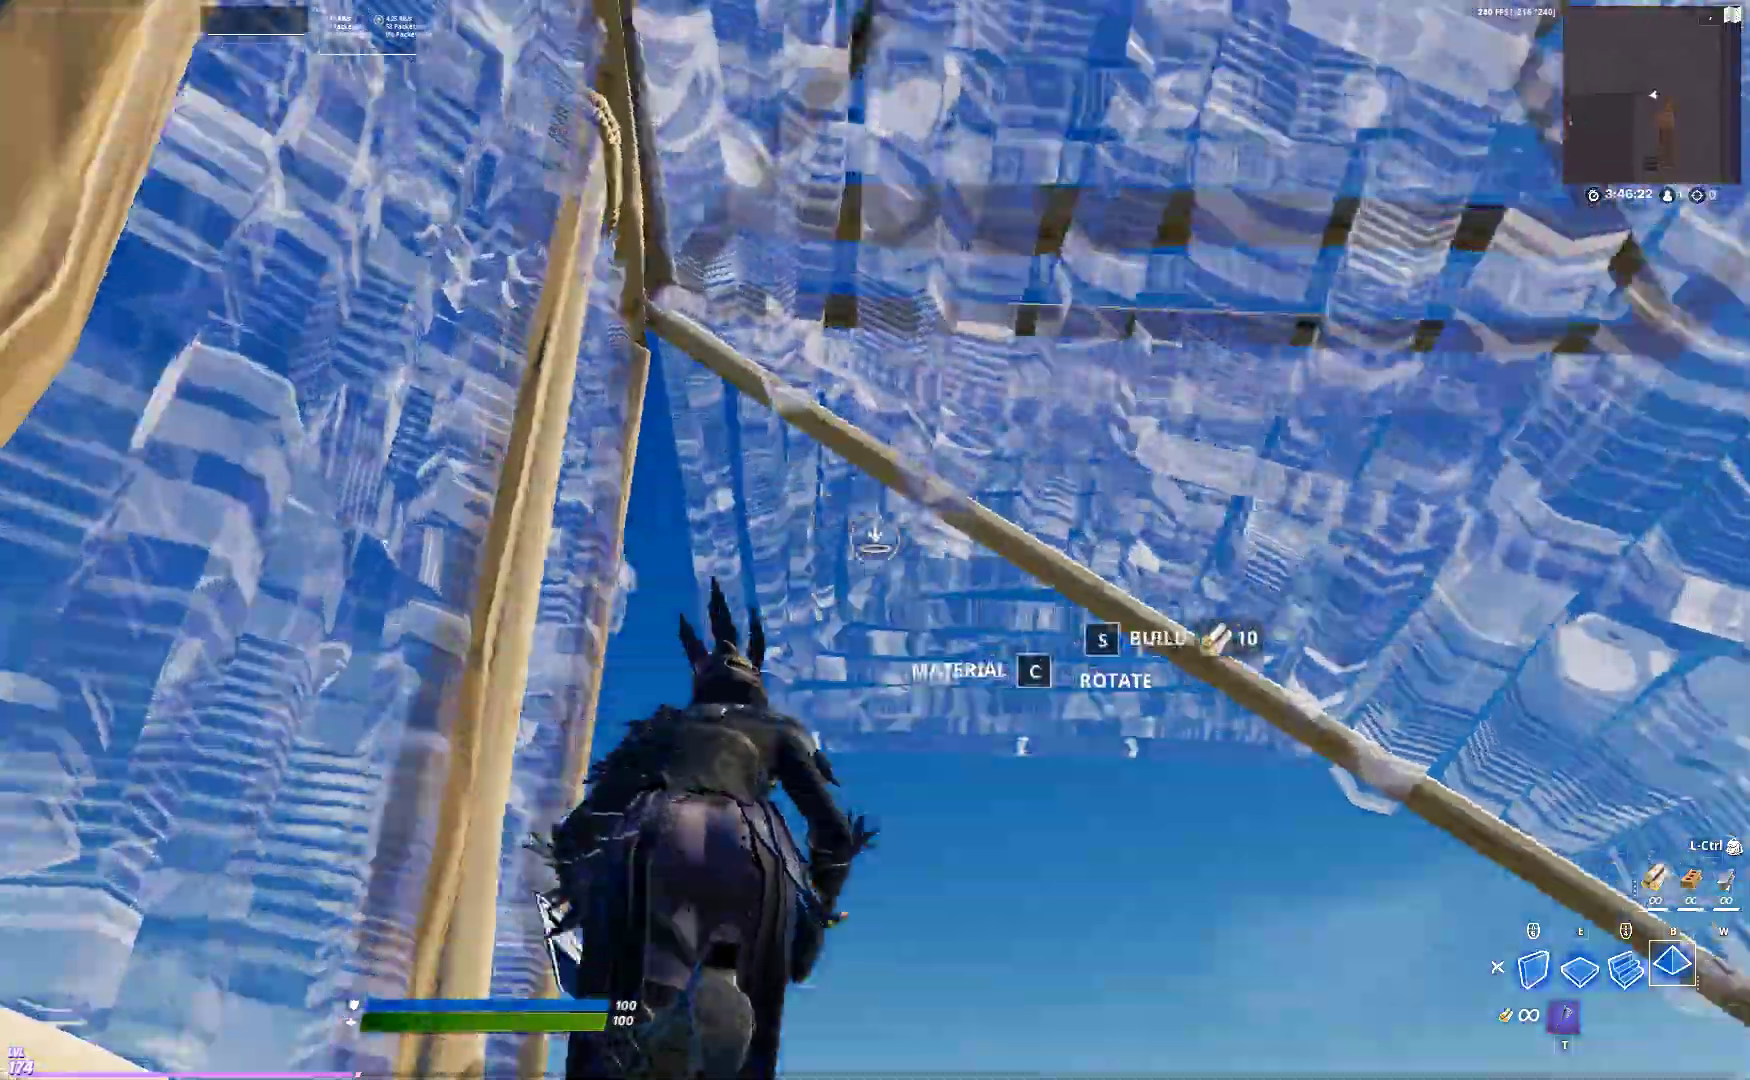
click(876, 540)
key(q)
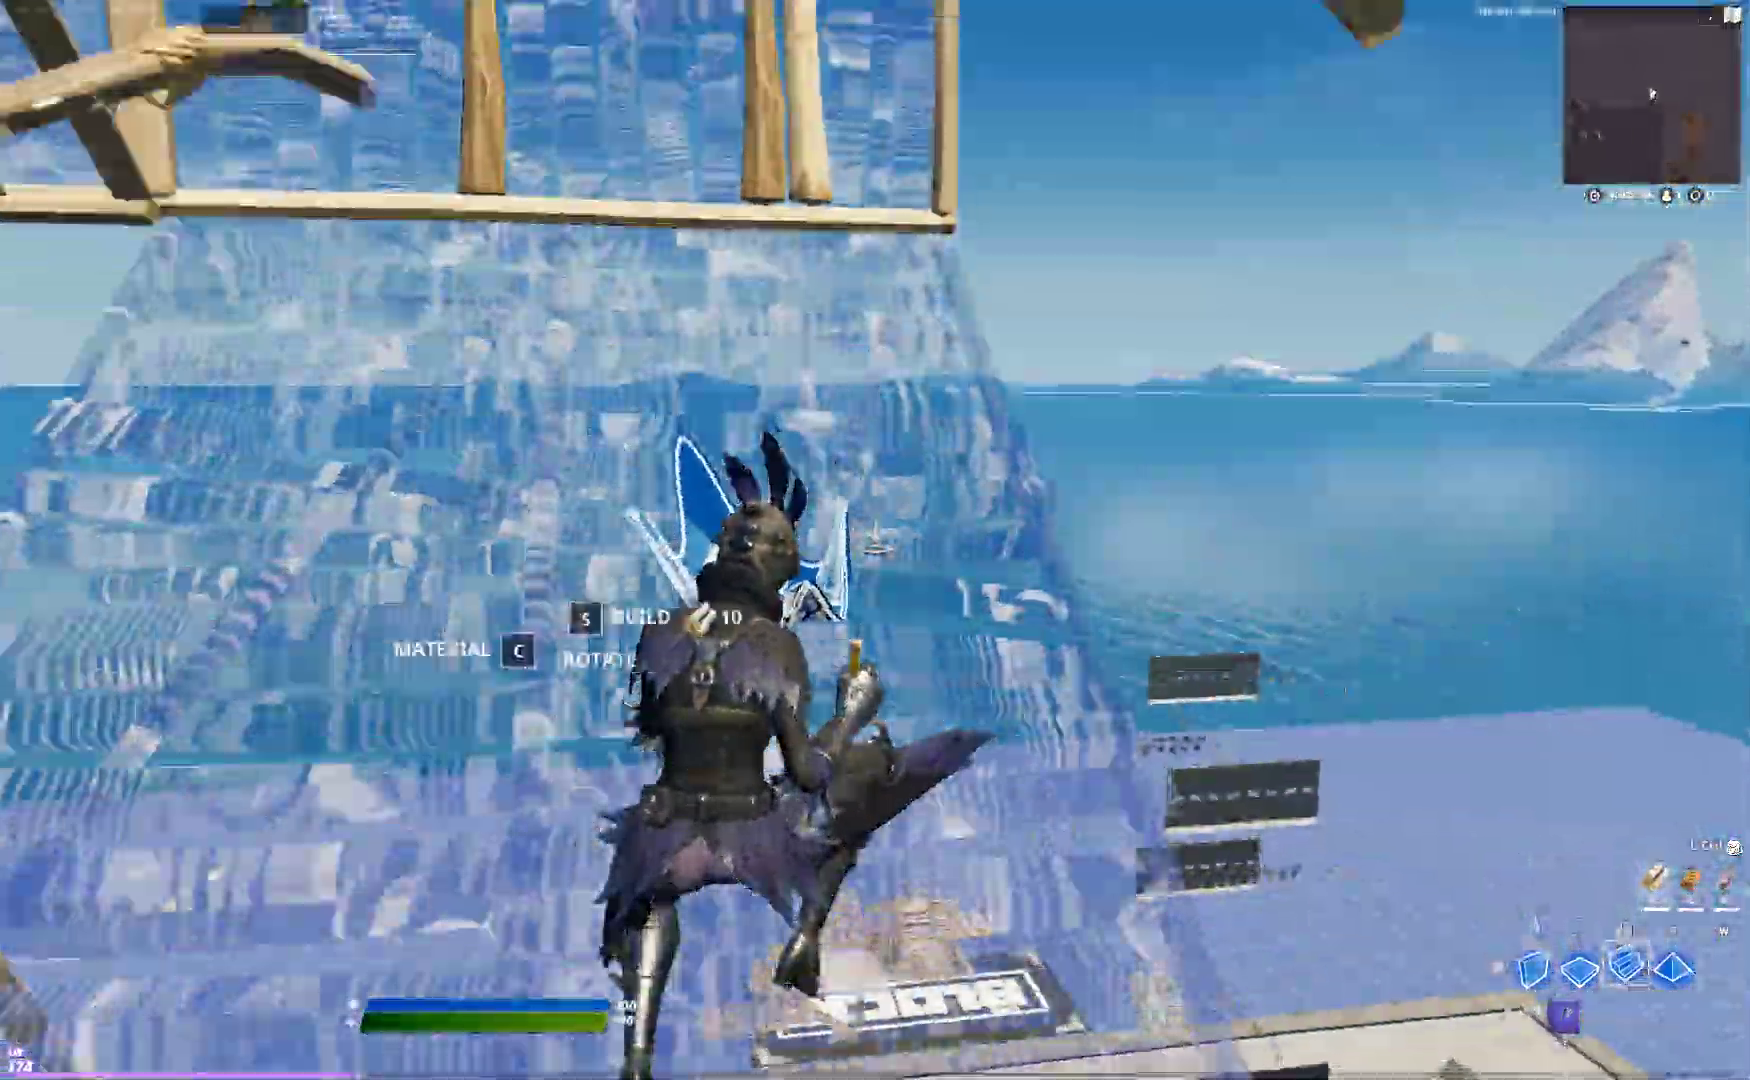
key(1)
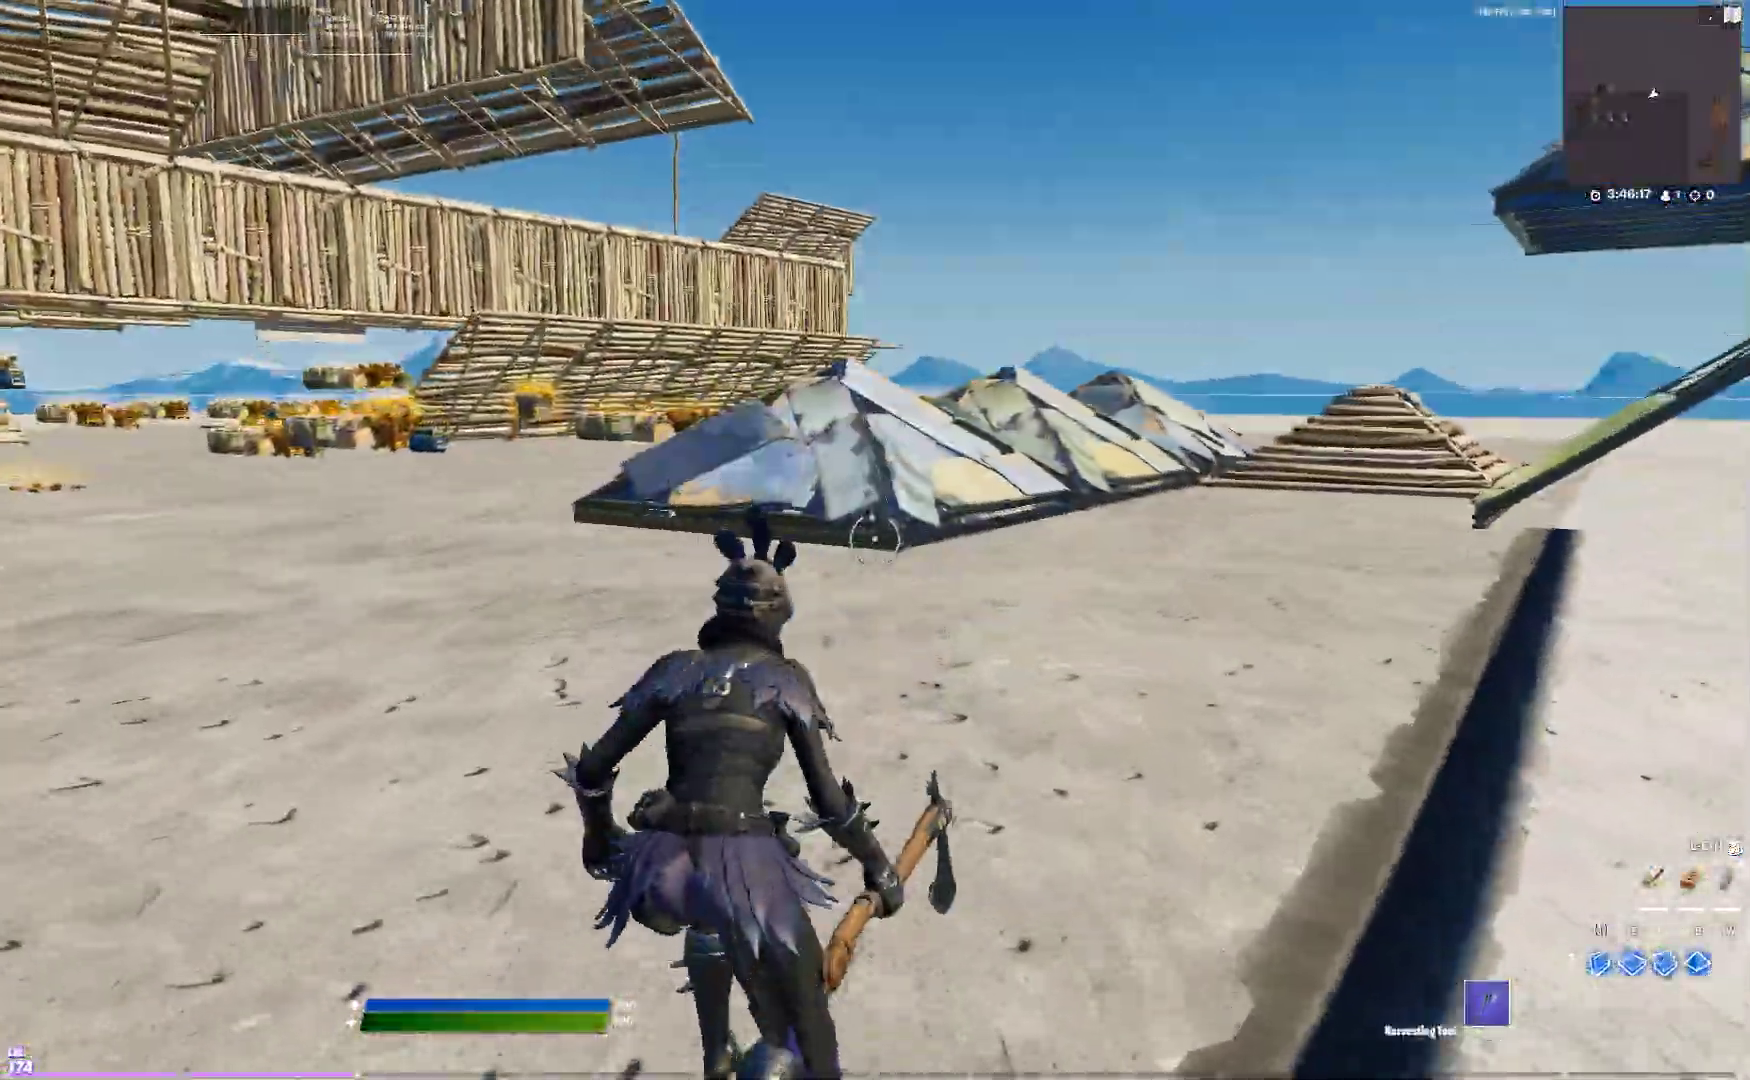